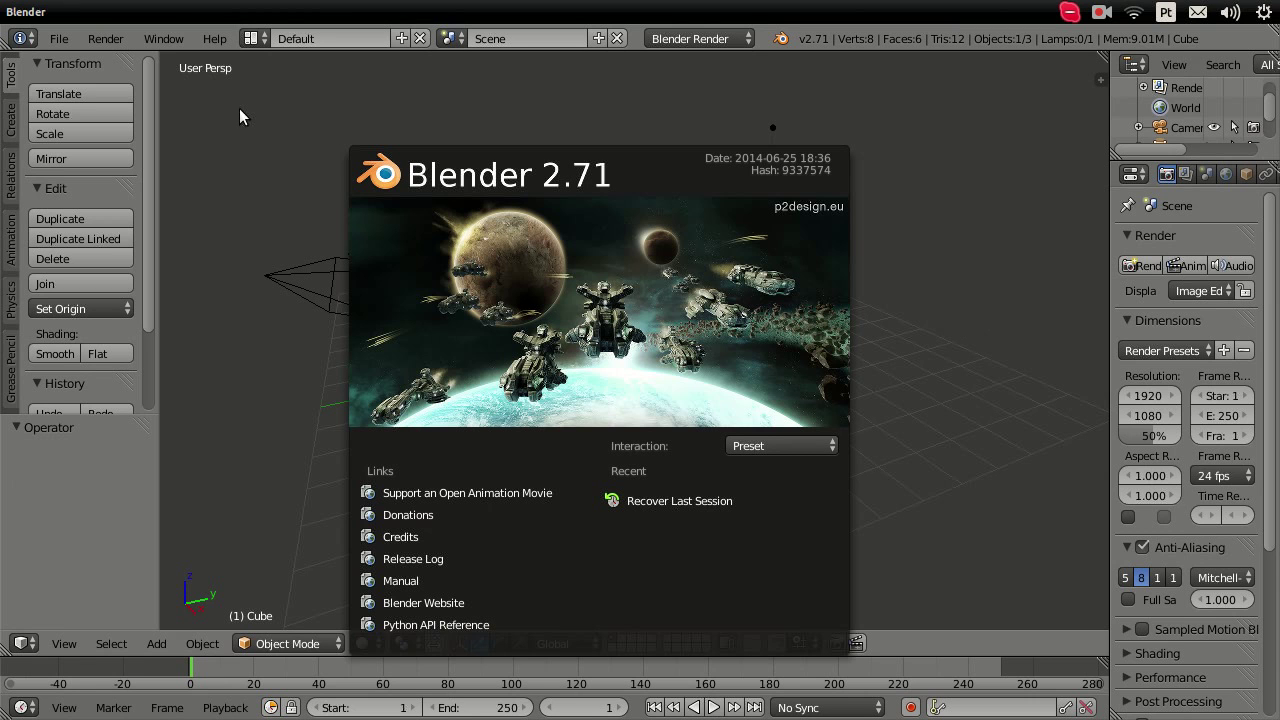
Close the splash screen and zoom the 3D viewport in and out on the default cube scene.
click(249, 131)
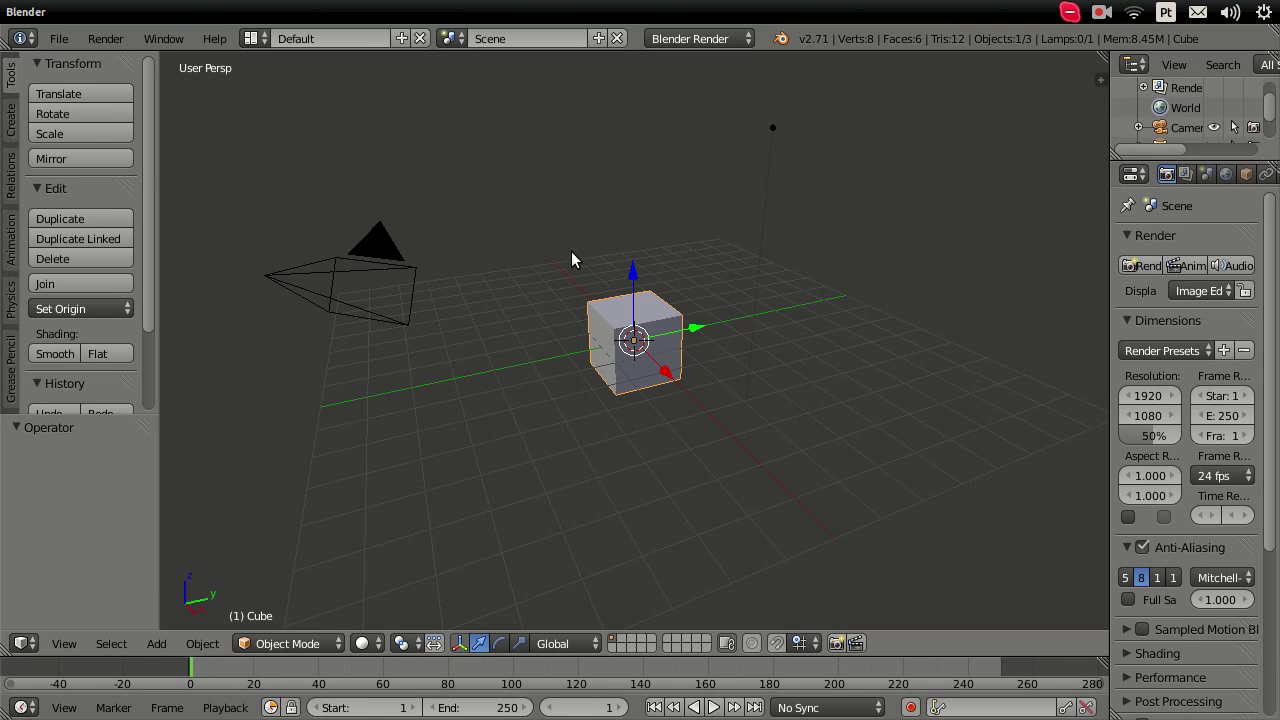
scroll(625, 340, up, 3)
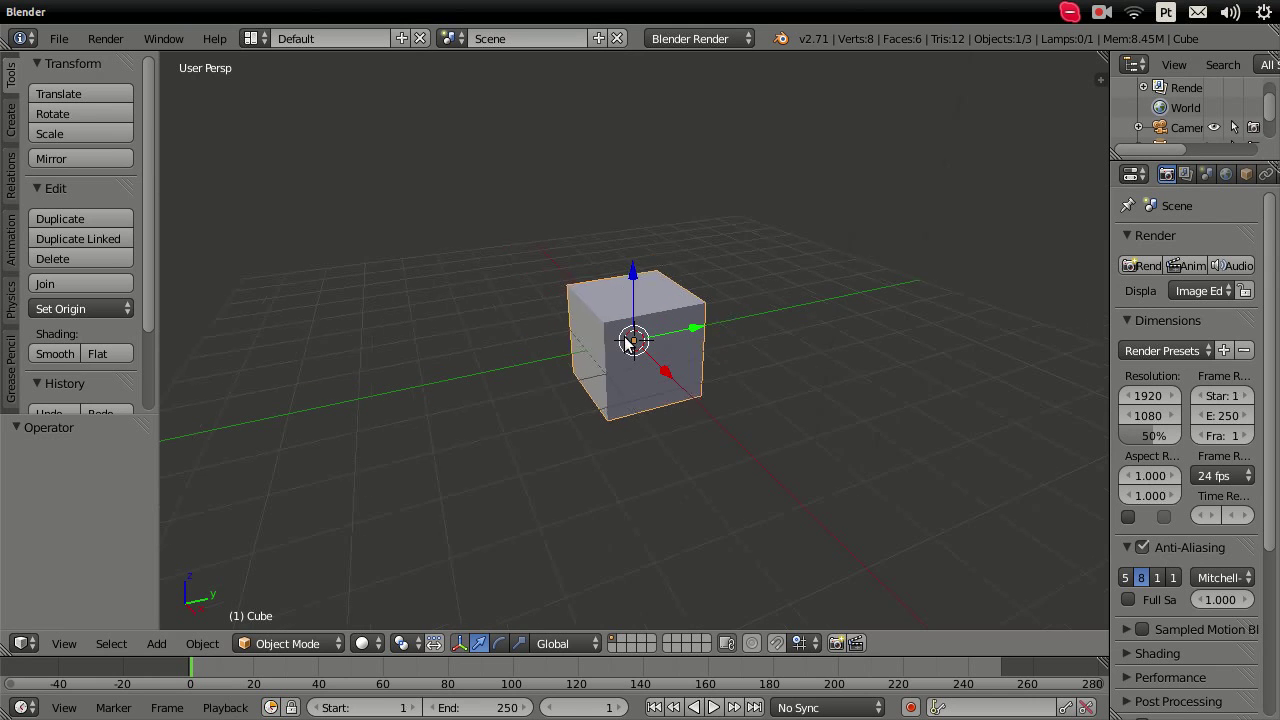
scroll(625, 340, down, 2)
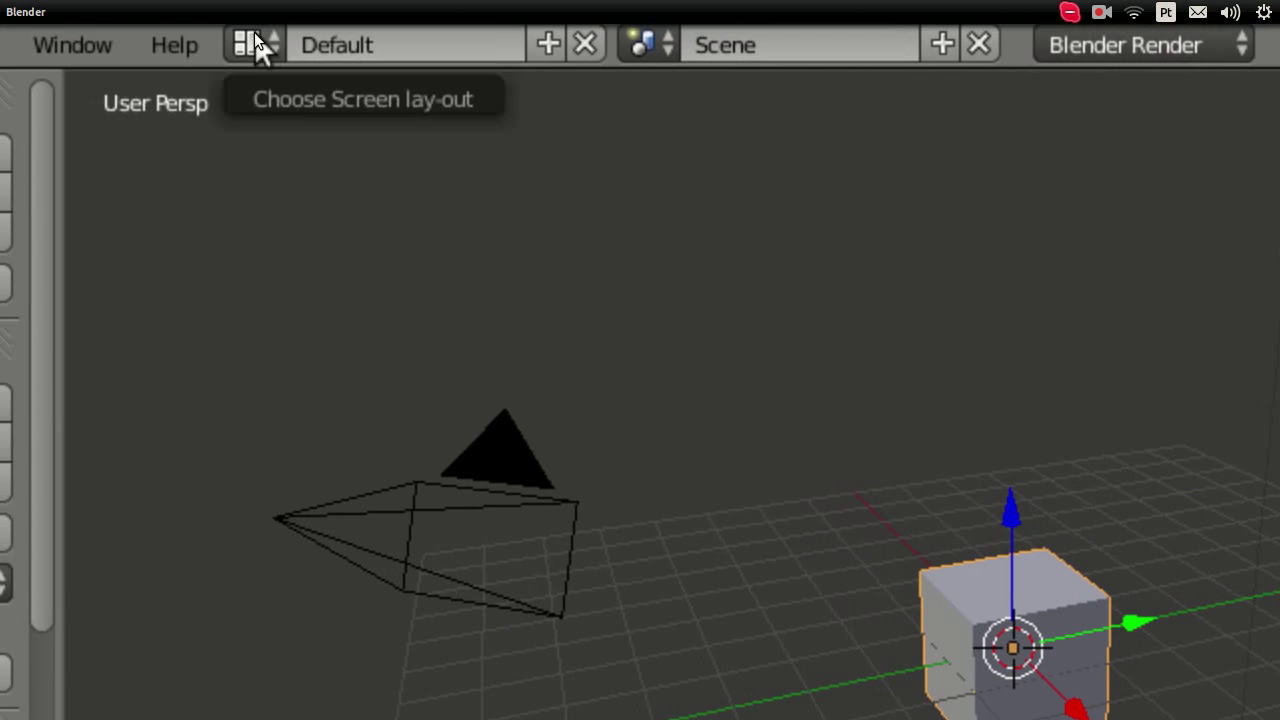
Switch to the Video Editing layout, put the playhead on frame 82 and widen the graph editor panel.
click(252, 40)
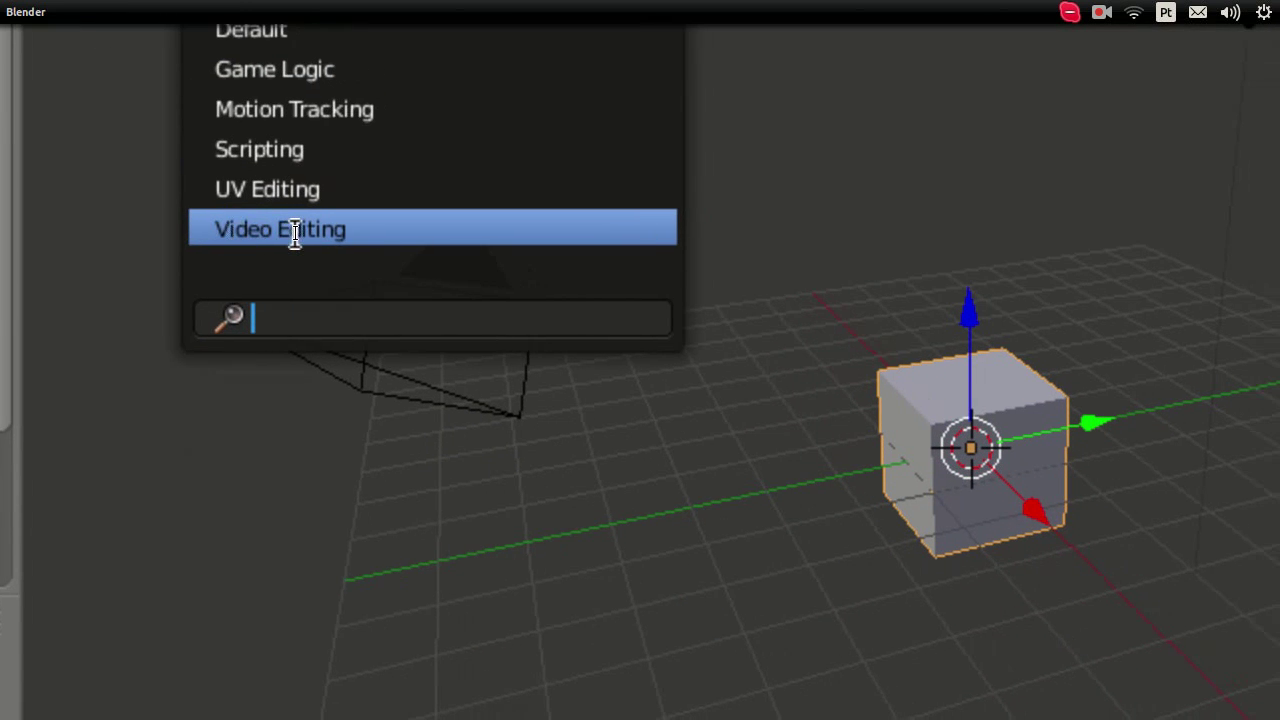
click(295, 232)
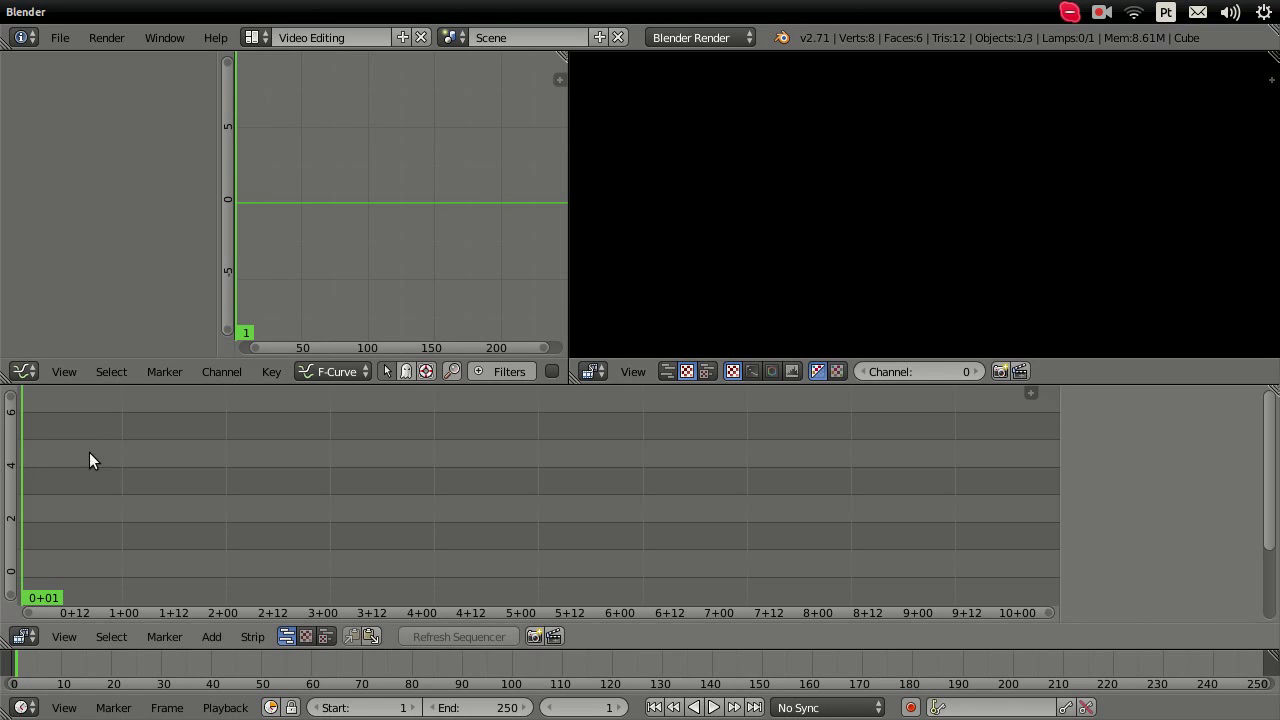
drag(38, 455, 359, 444)
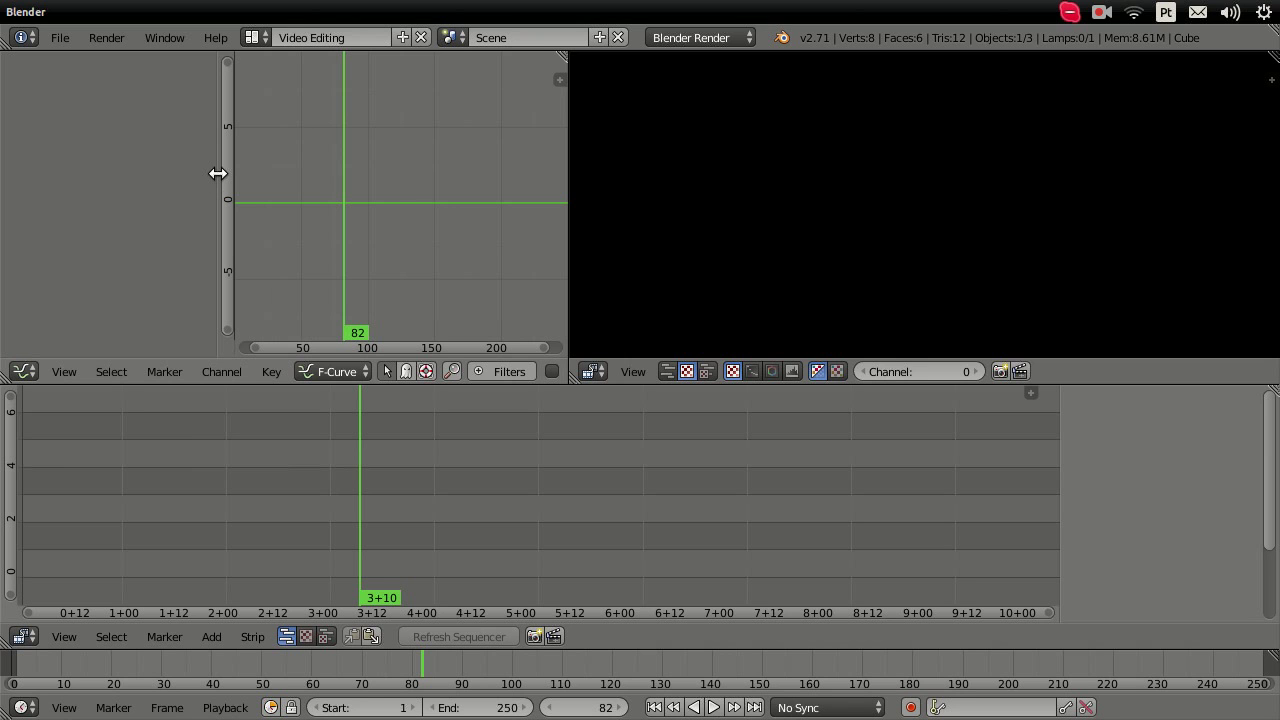
drag(218, 173, 565, 197)
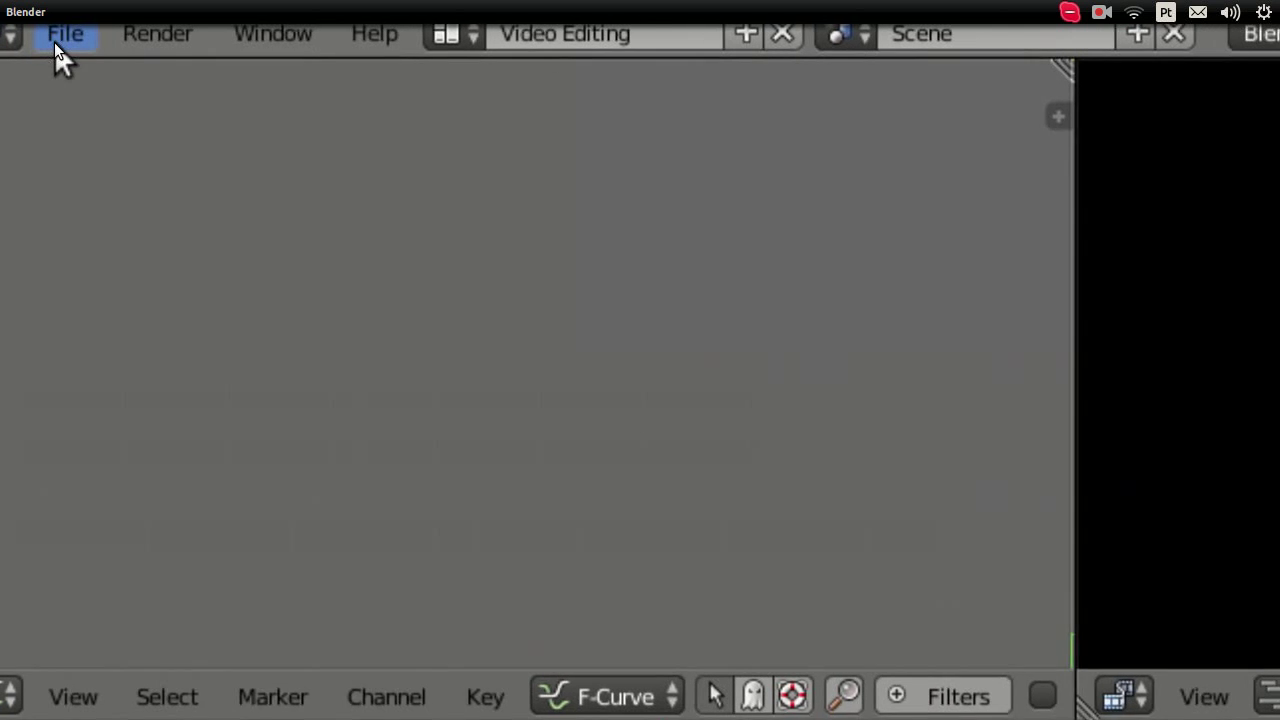
Open User Preferences from the File menu and go to its System settings.
click(56, 40)
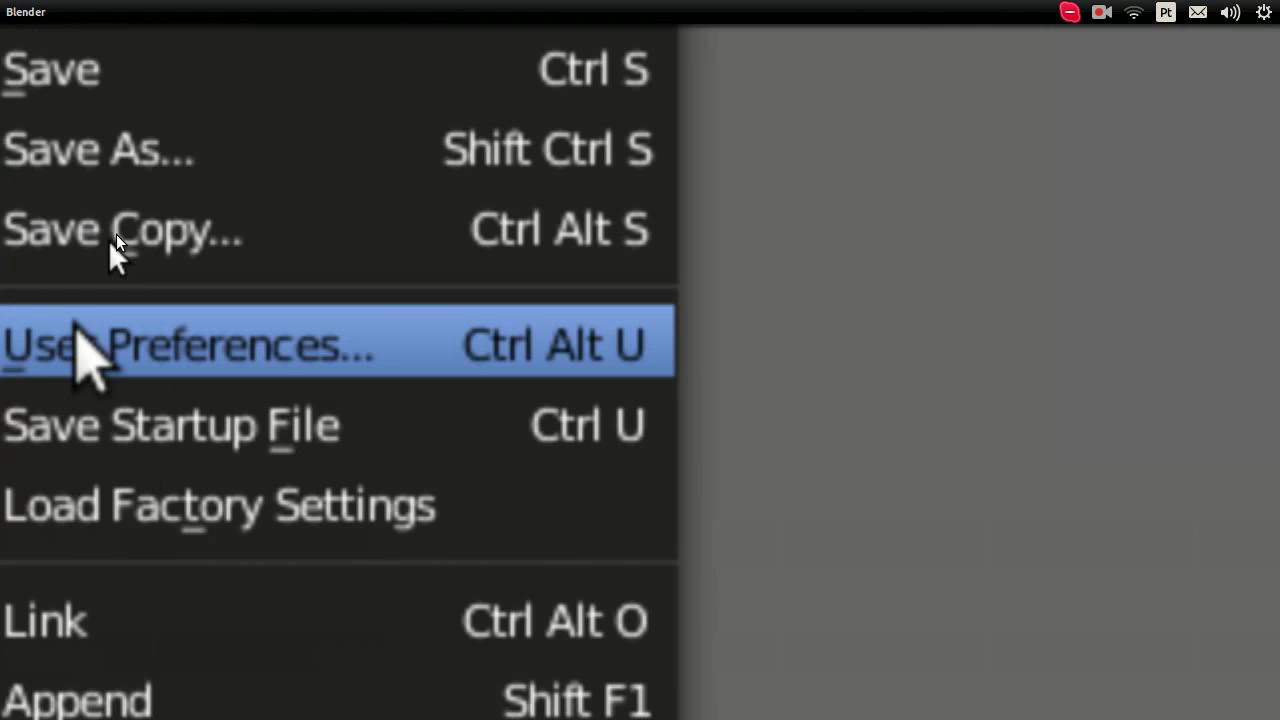
click(90, 262)
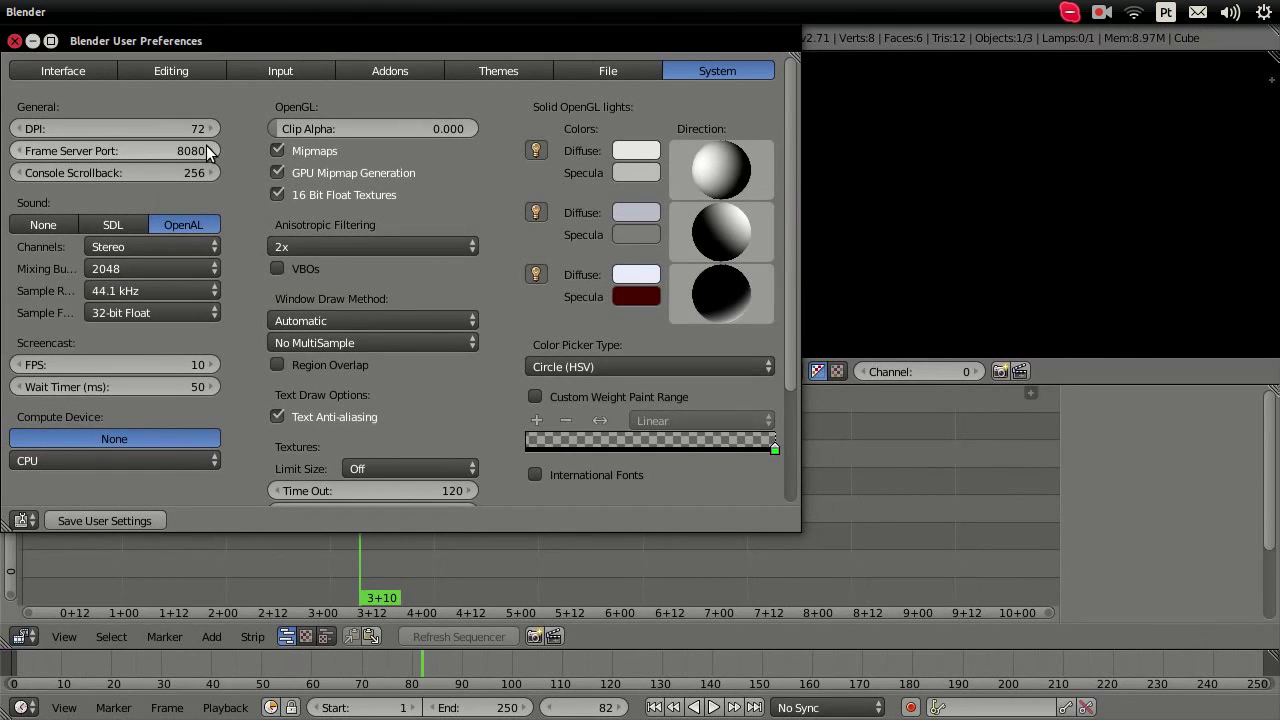
click(78, 73)
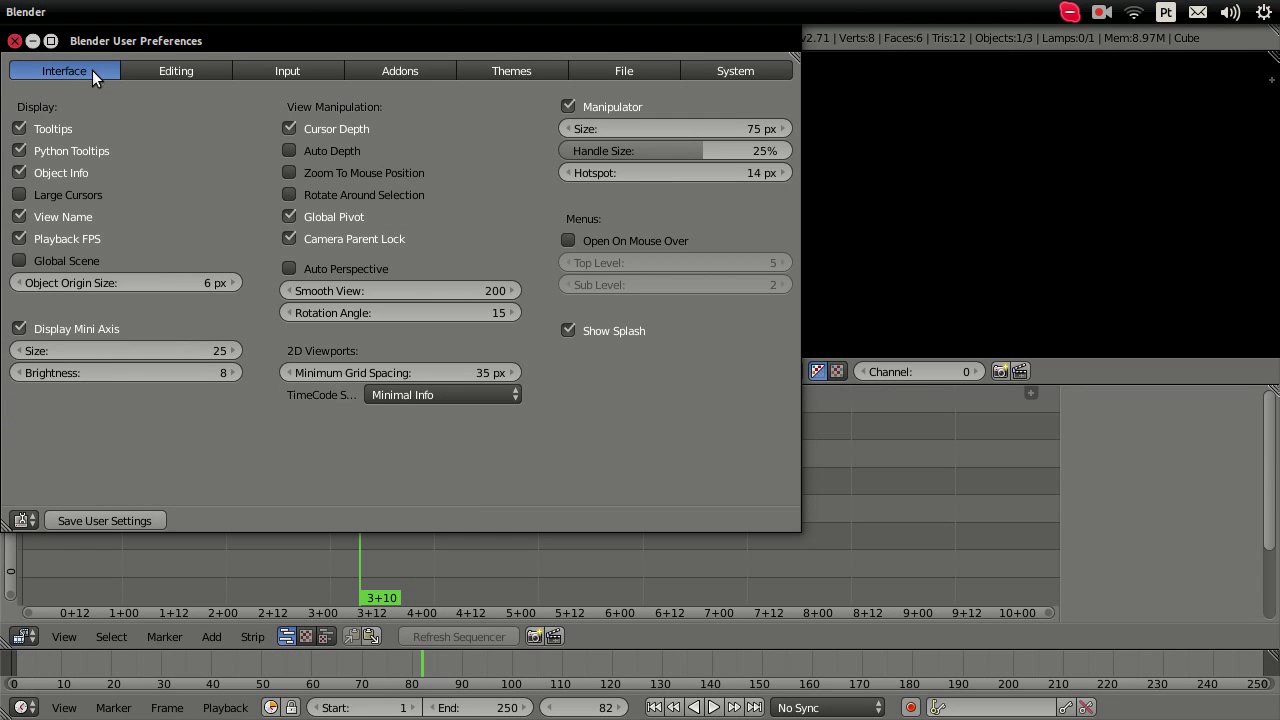
click(494, 64)
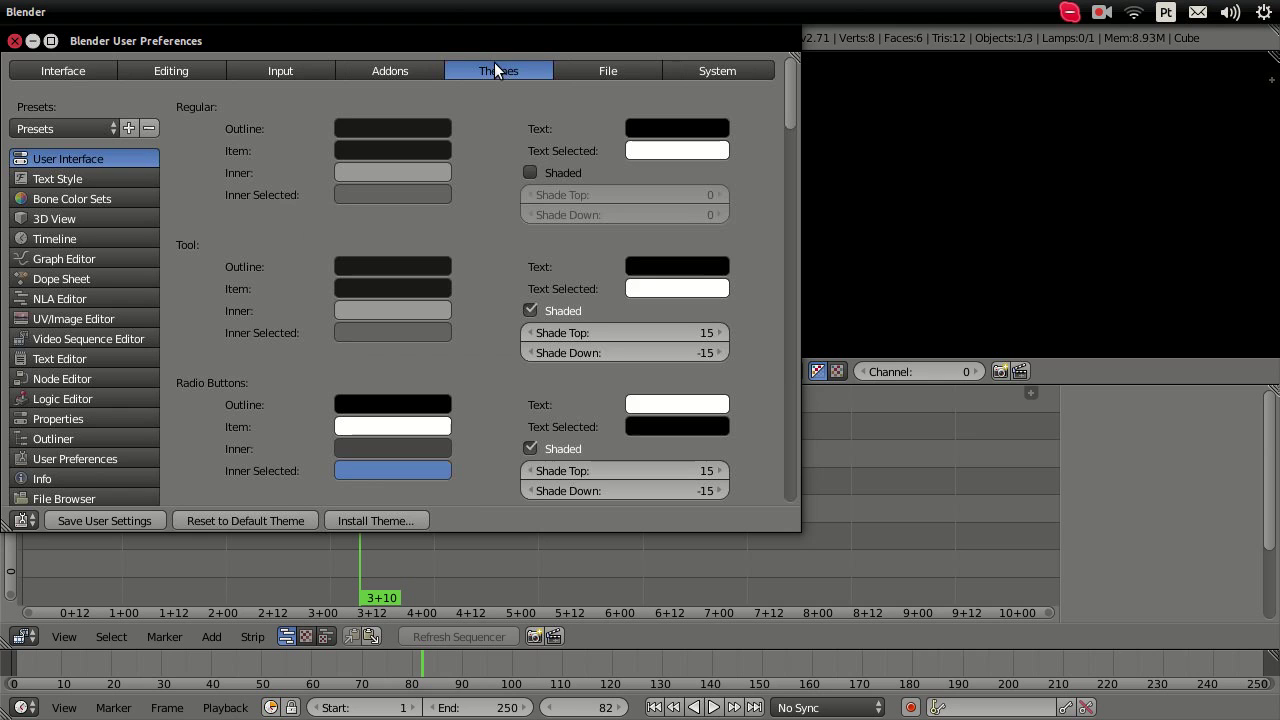
click(755, 70)
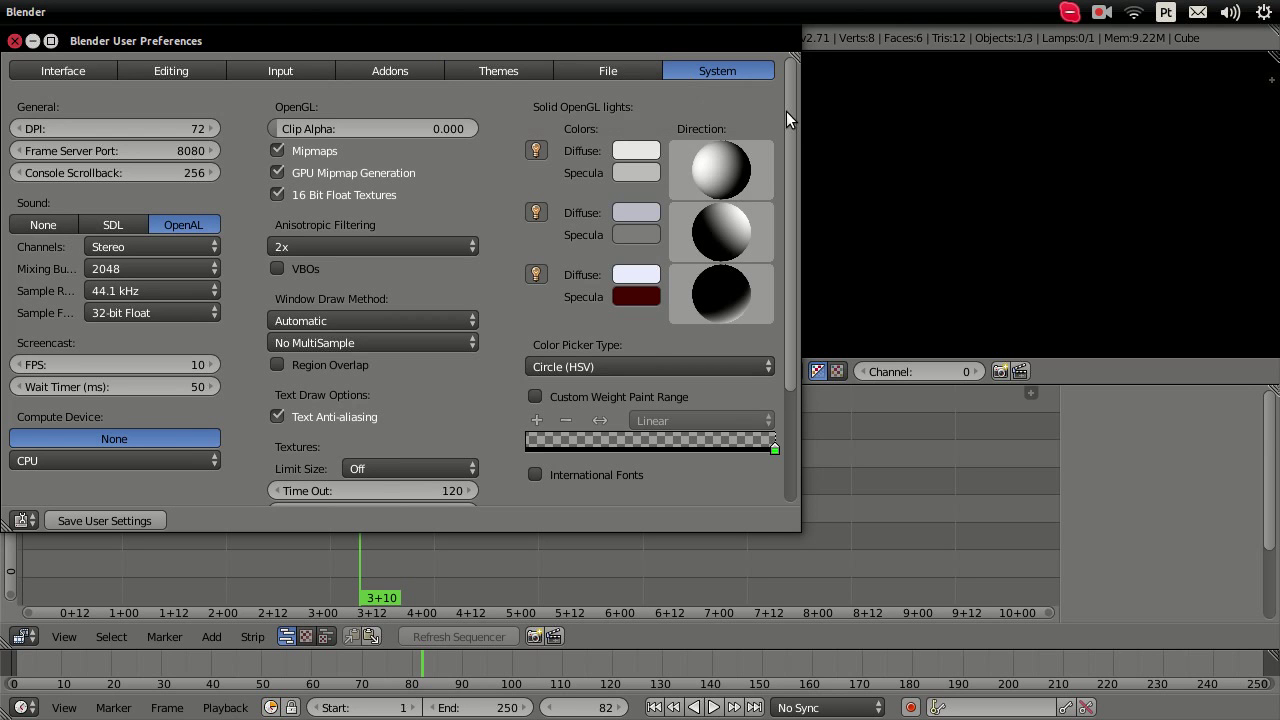
Enable International Fonts and open the Language dropdown.
drag(786, 111, 795, 223)
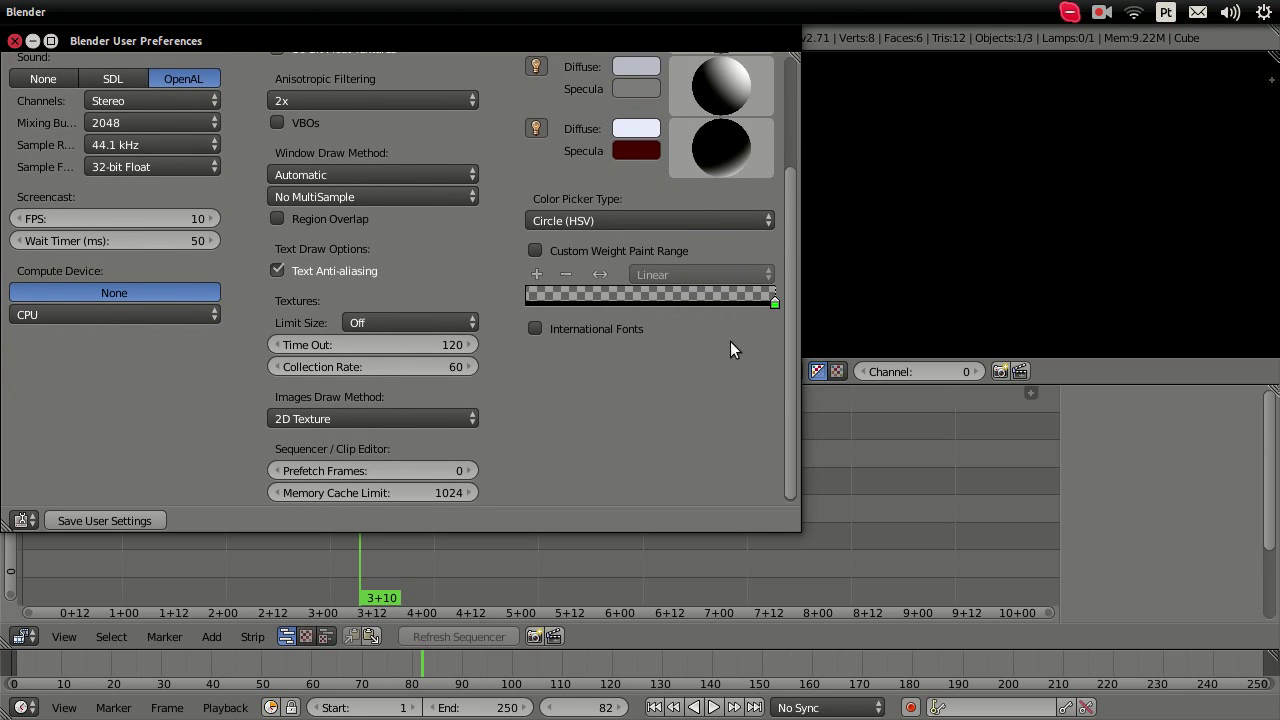
click(536, 329)
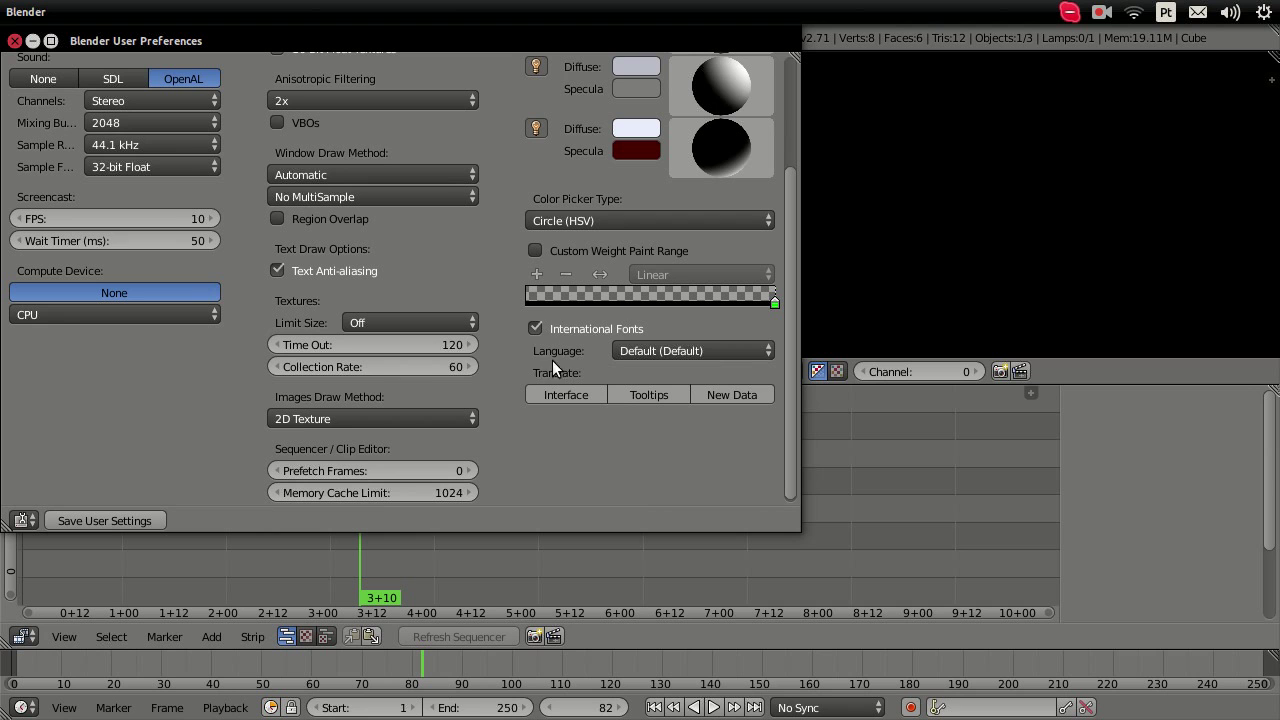
click(642, 349)
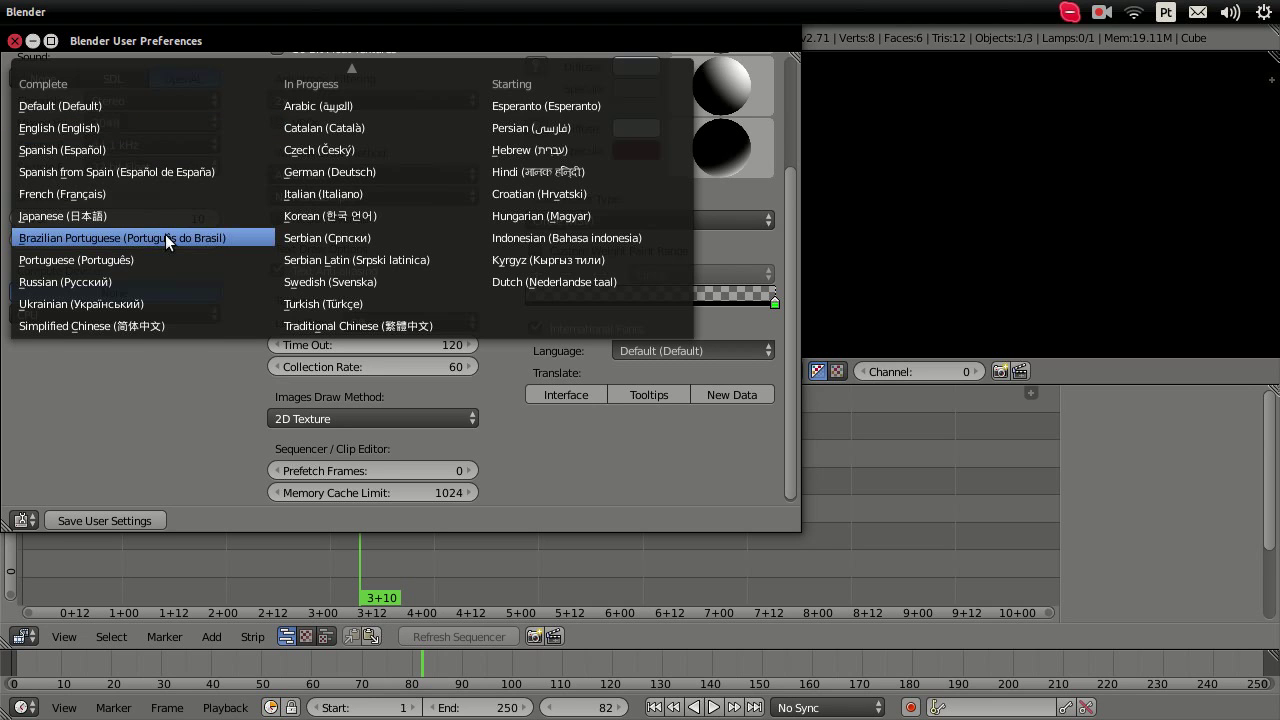
Choose Brazilian Portuguese, enable Interface, Tooltips and New Data translation, and save the user settings.
click(197, 237)
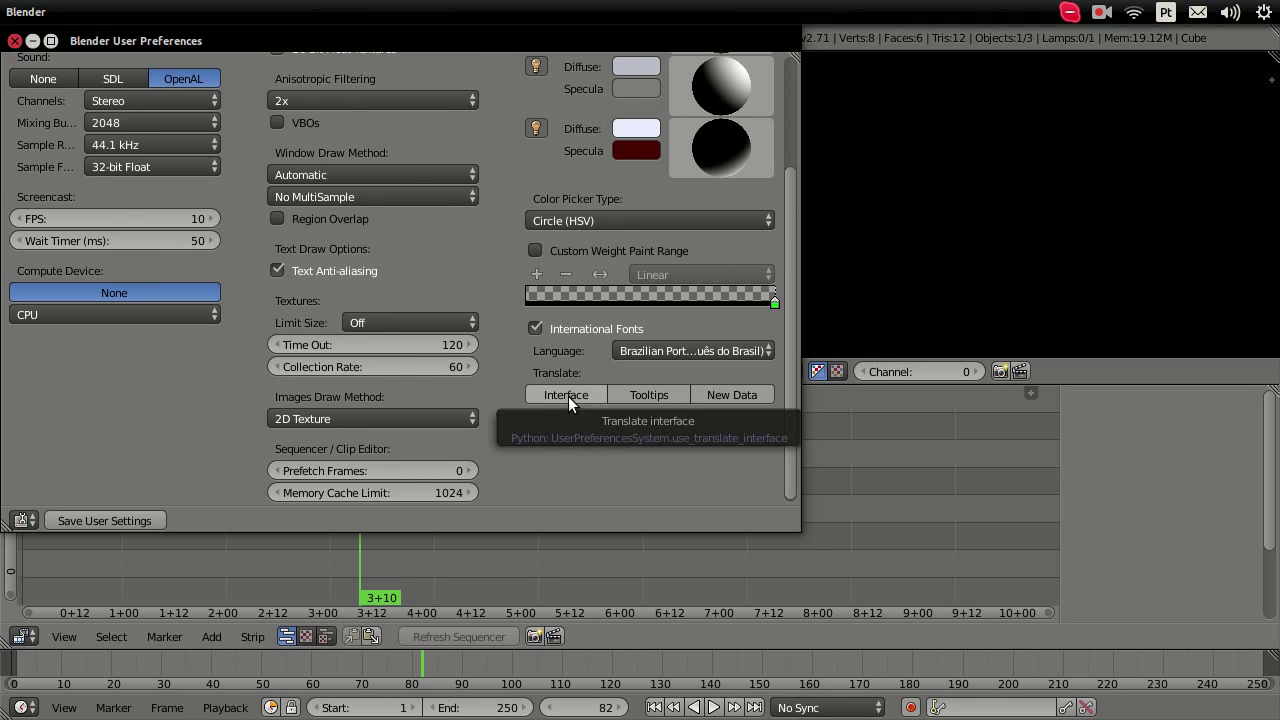
click(568, 396)
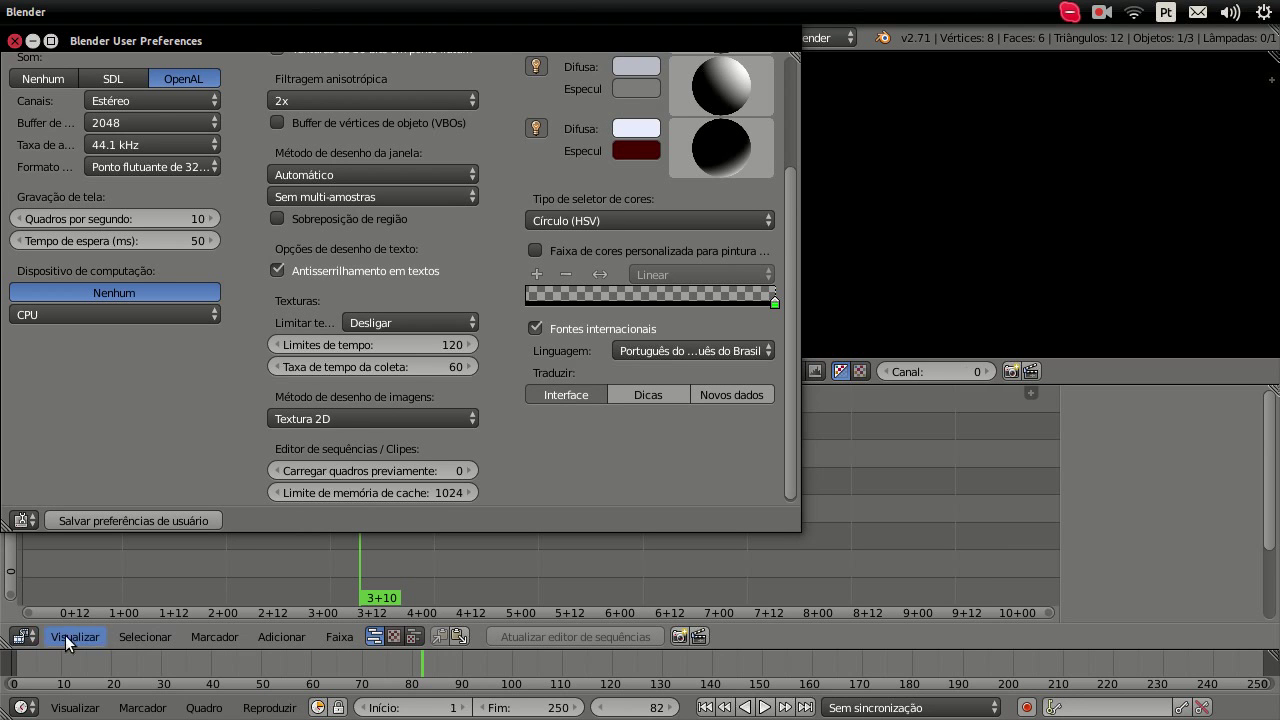
click(645, 393)
click(700, 394)
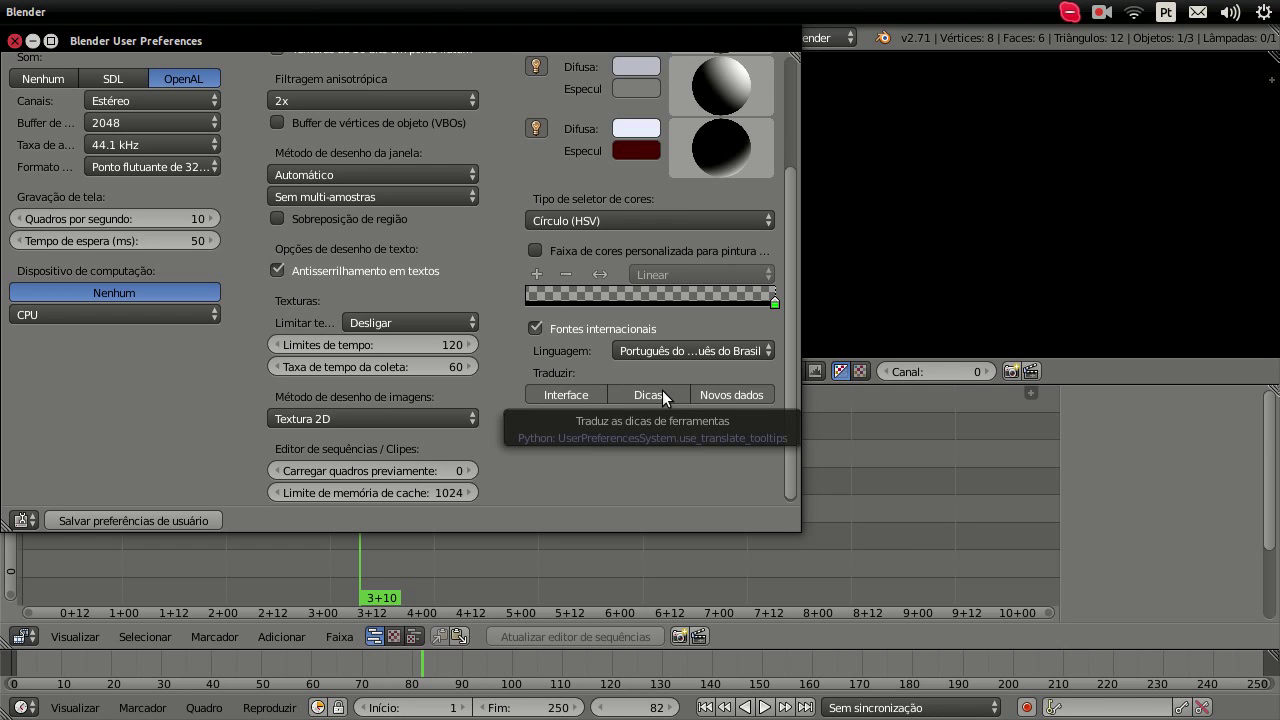
click(114, 516)
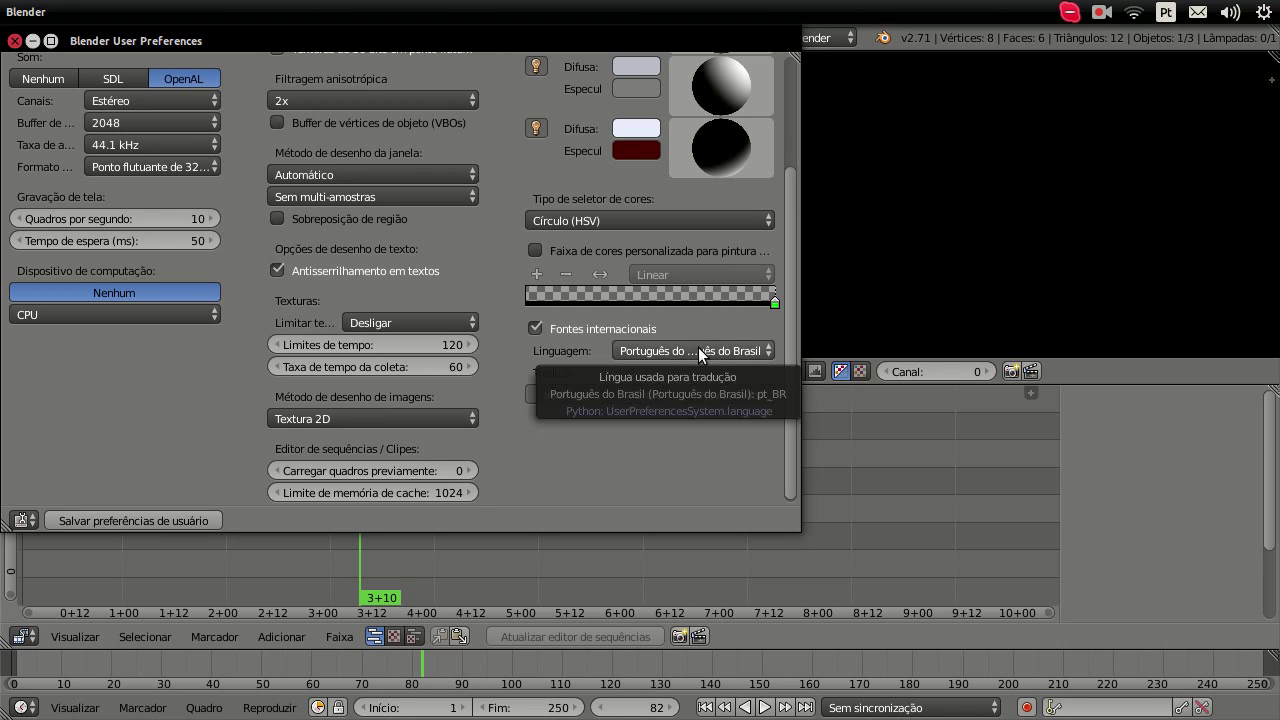
click(182, 518)
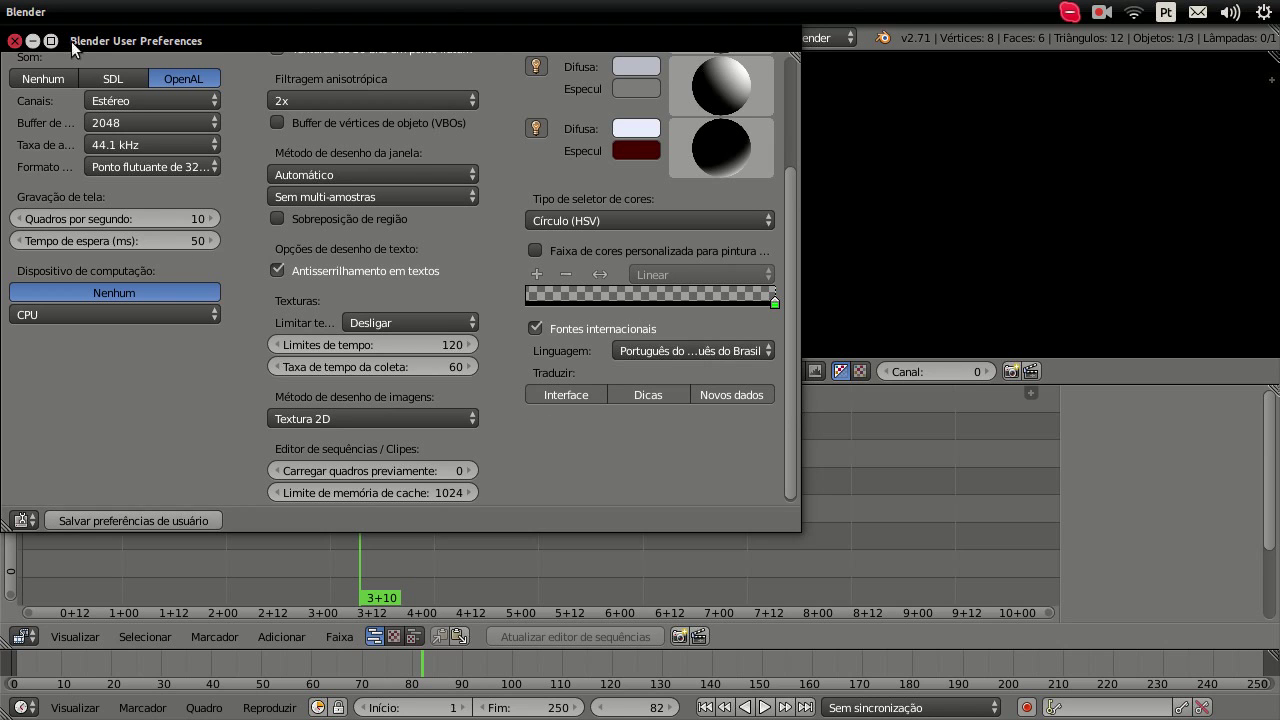
Close the User Preferences window, leaving the Video Editing layout in Portuguese.
click(15, 40)
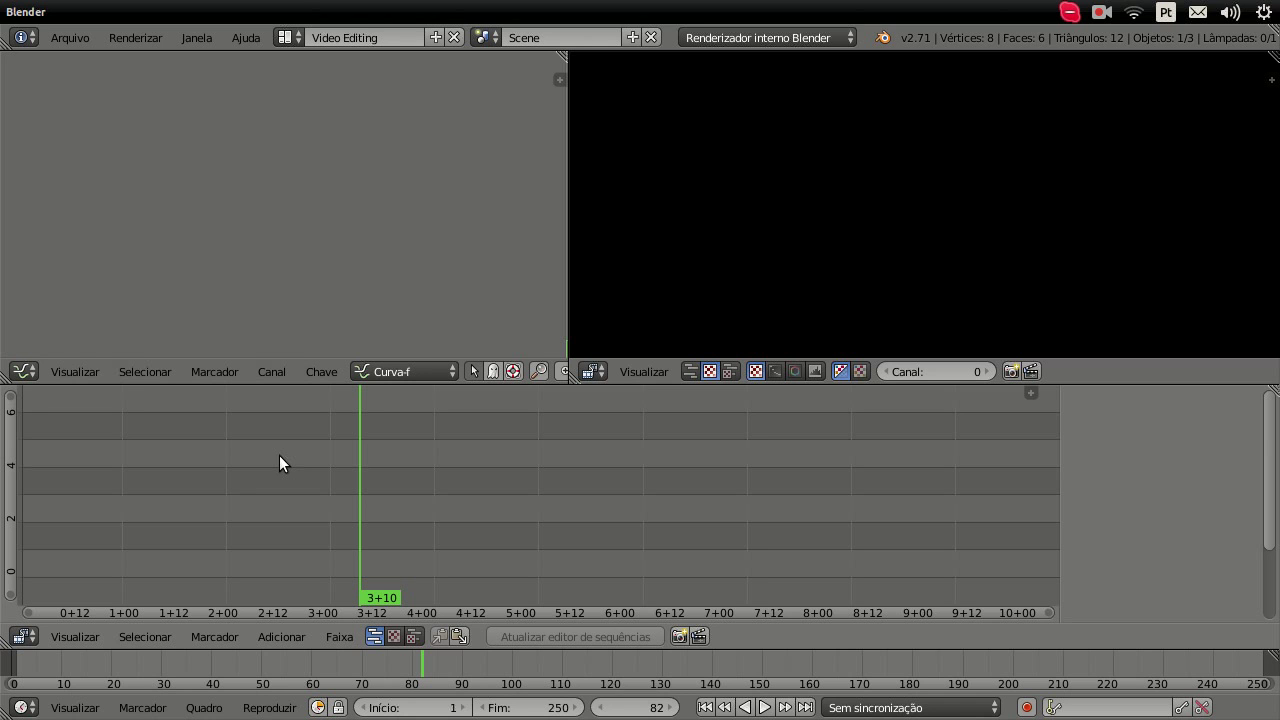
Open the Blender-aula-1 folder in Files and play Sound_Off.ogg in VLC.
mouse_move(2, 250)
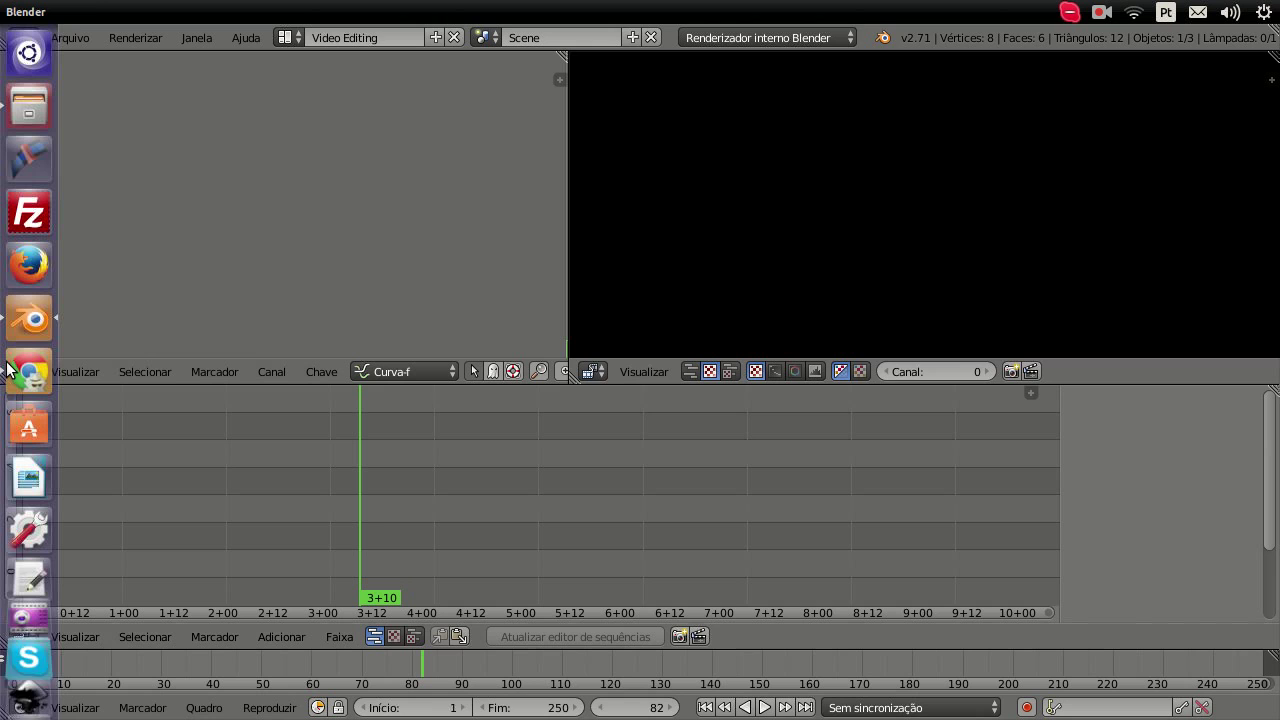
click(27, 103)
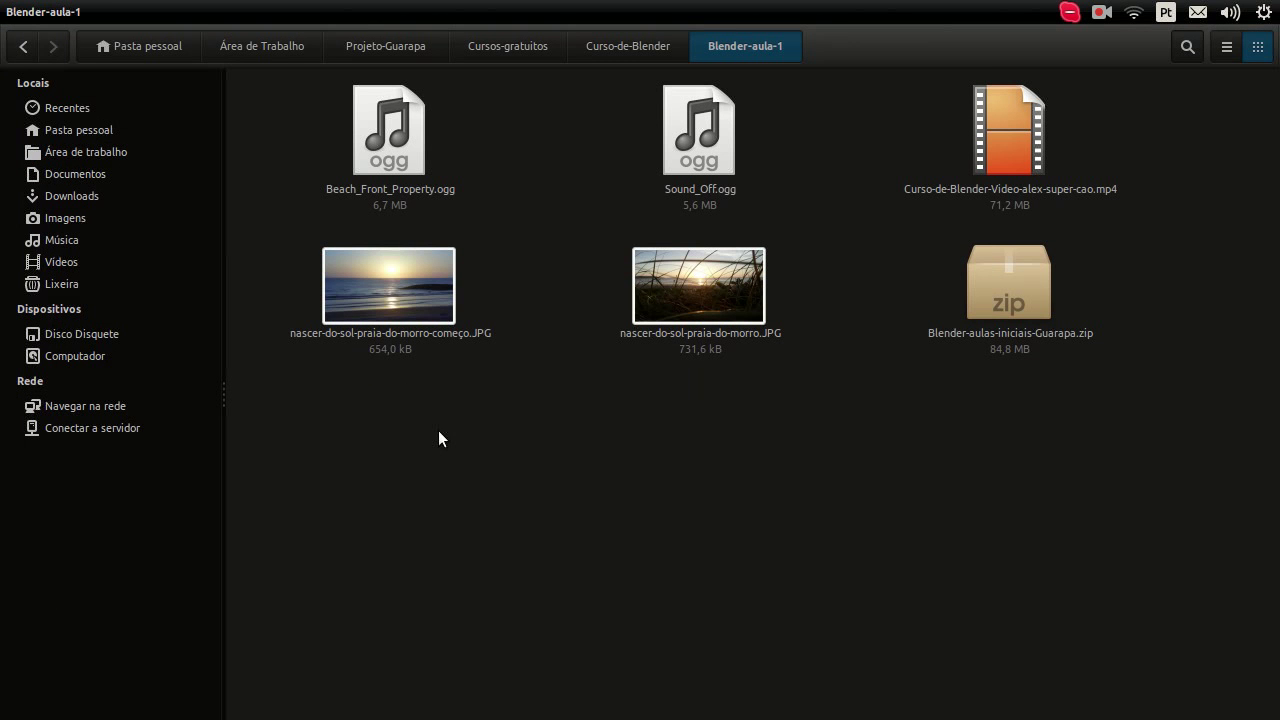
click(398, 174)
ctrl+click(709, 173)
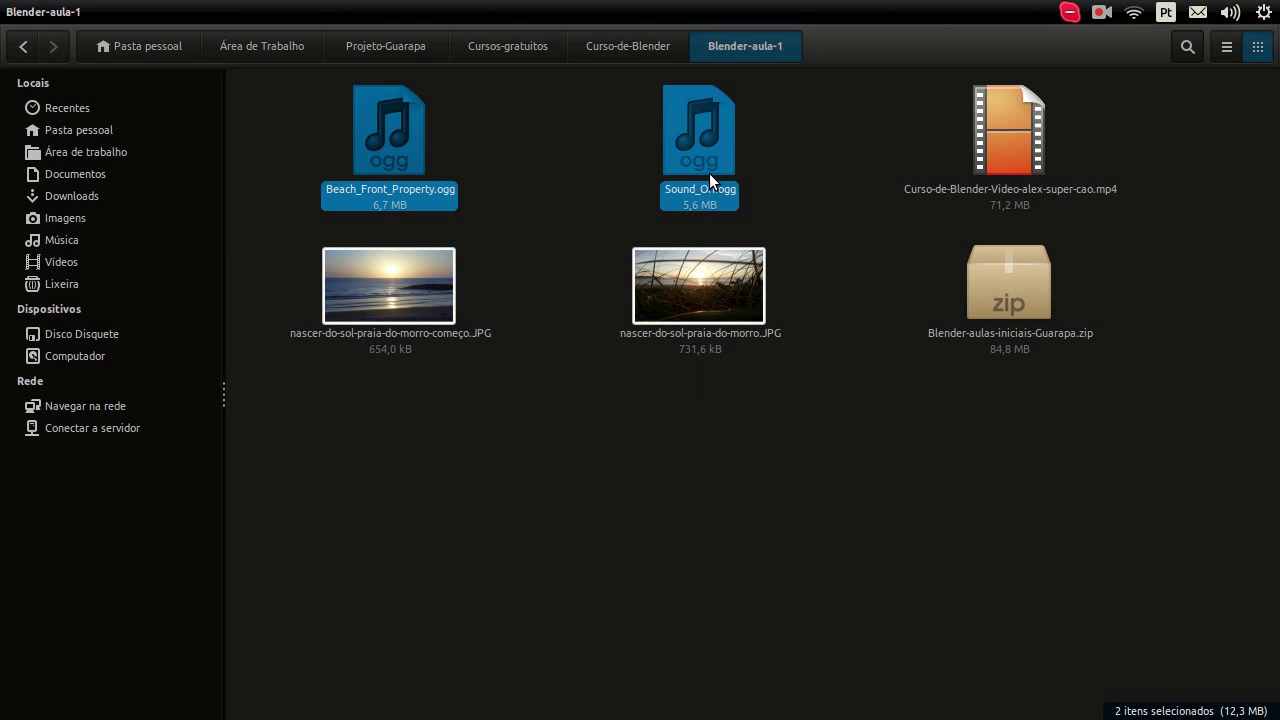
click(705, 170)
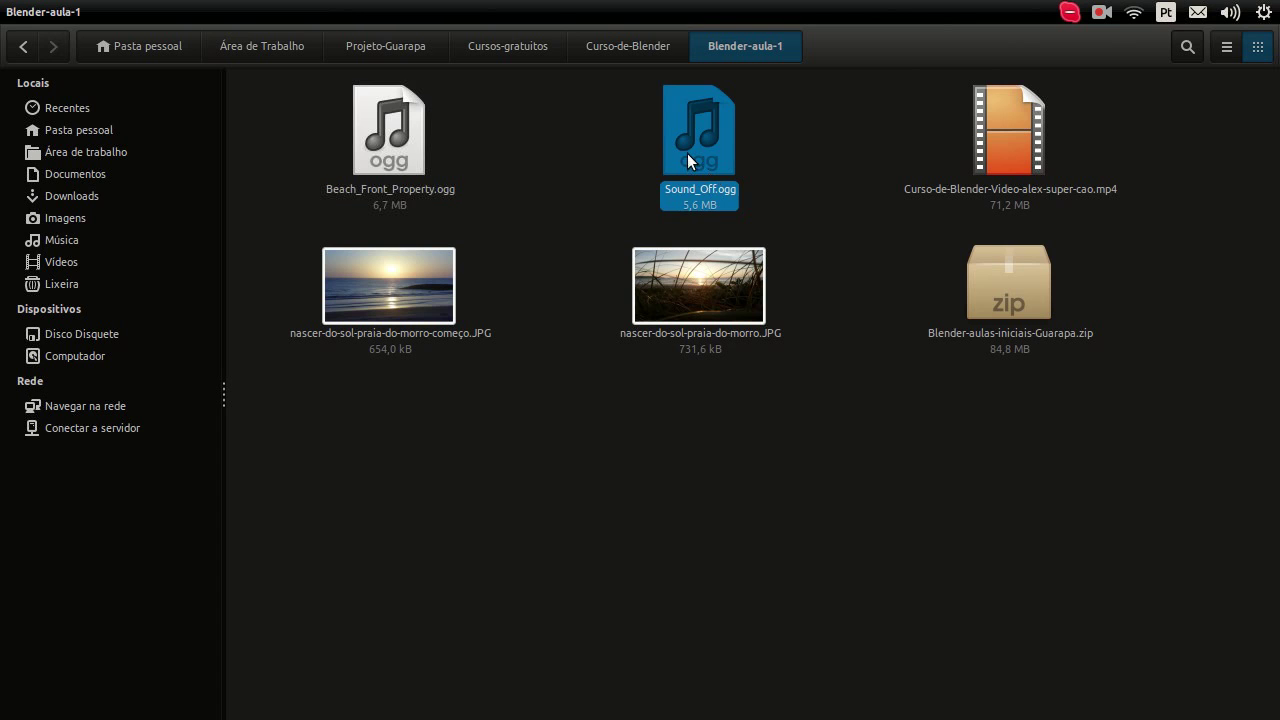
double_click(687, 155)
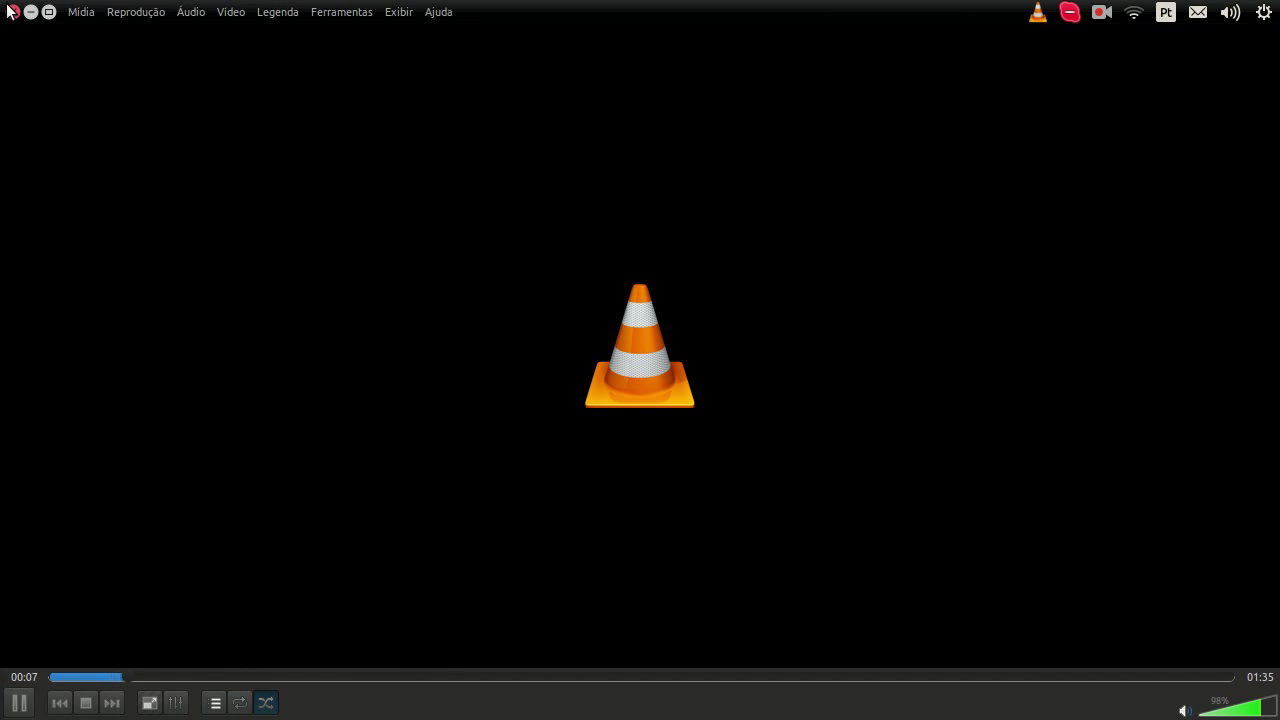
Close VLC, preview Beach_Front_Property.ogg, close VLC again and select Sound_Off.ogg too.
click(10, 12)
double_click(382, 151)
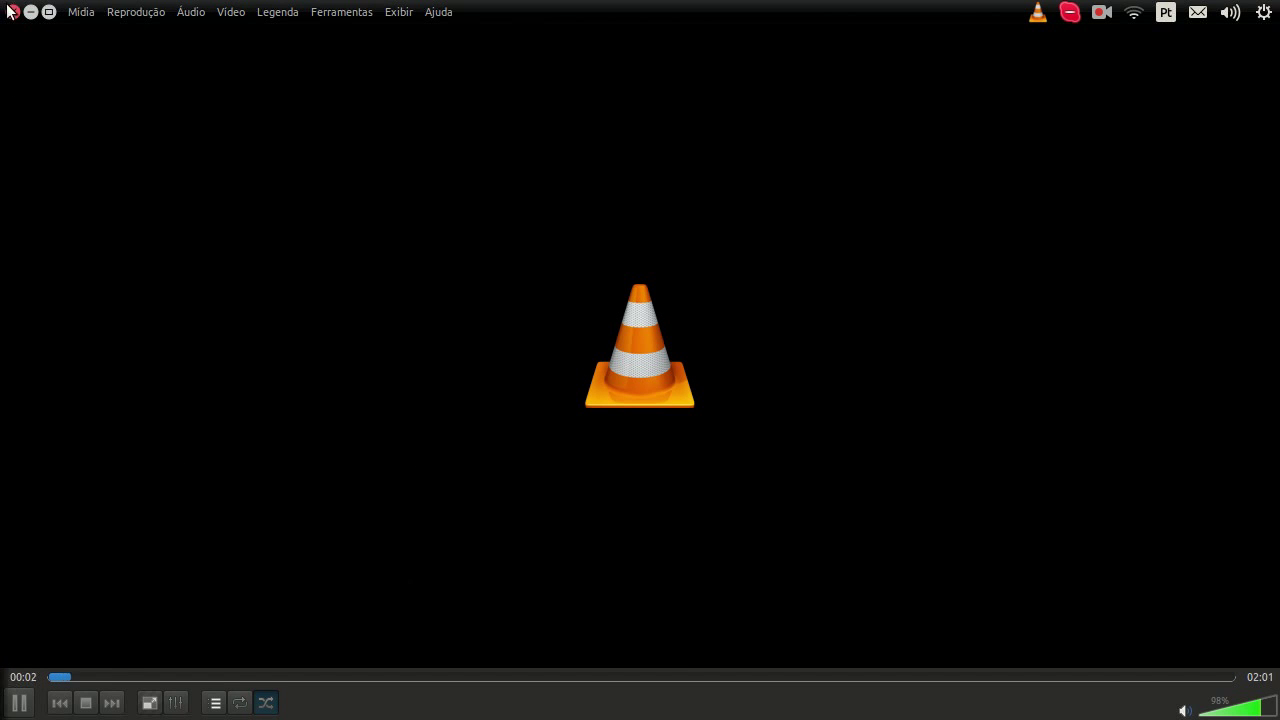
click(10, 12)
ctrl+click(698, 170)
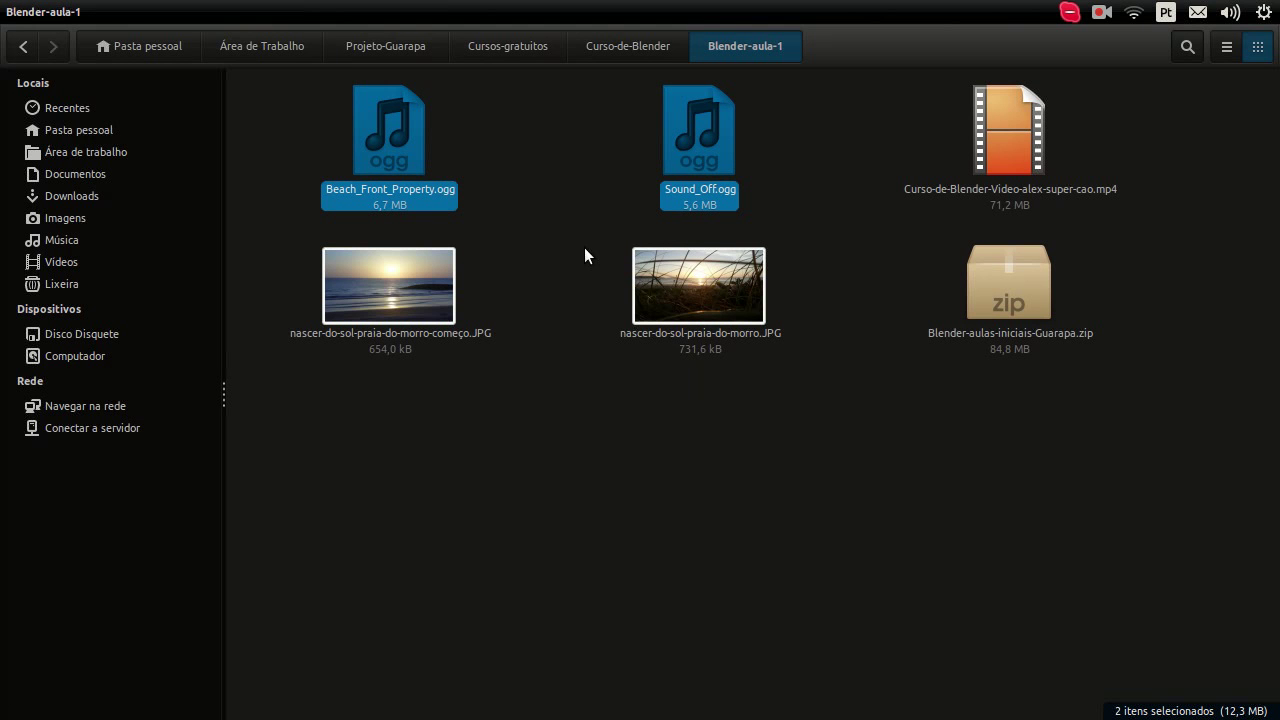
Select the sunrise photo and step back to nascer-do-sol-praia-do-morro.JPG in Image Viewer.
click(406, 289)
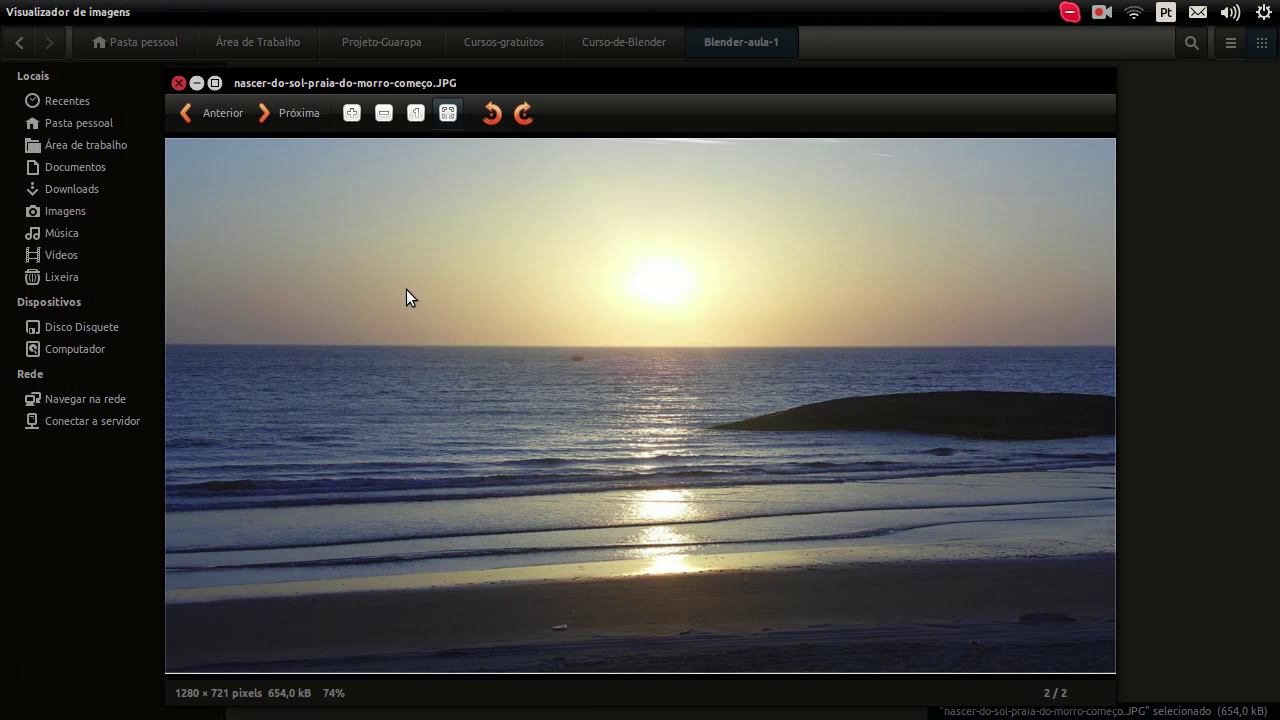
key(Left)
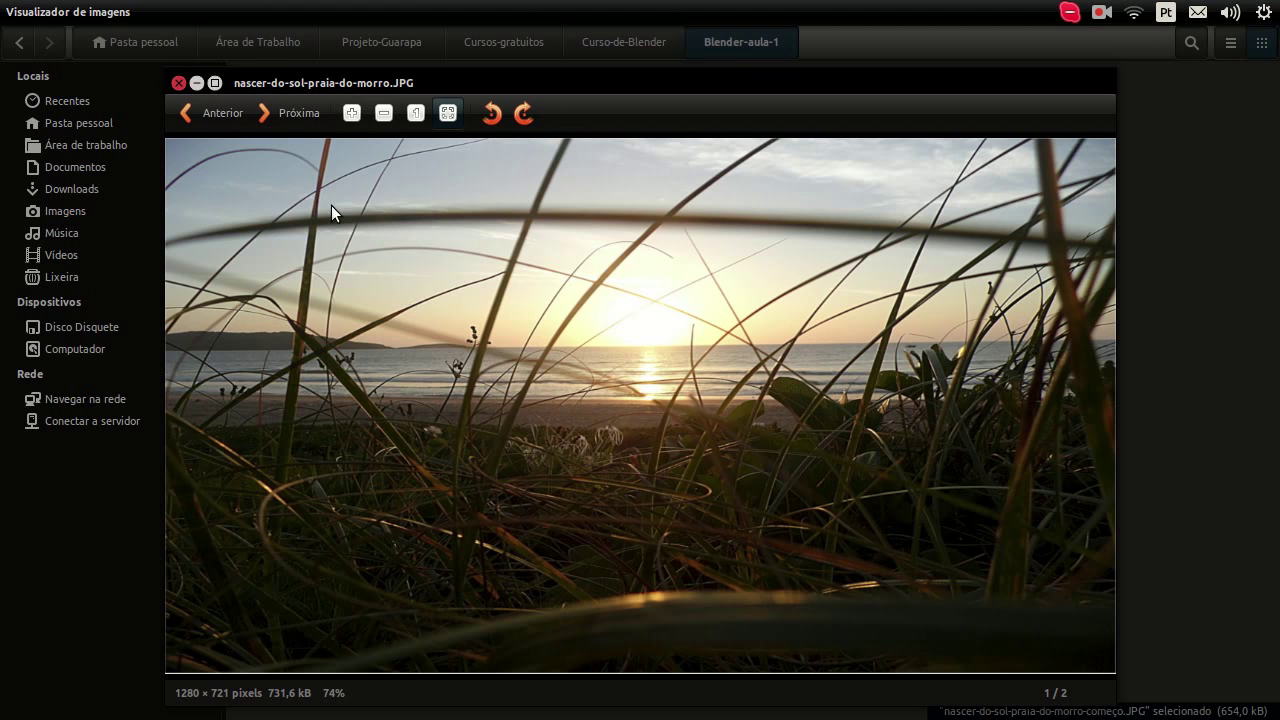
click(178, 82)
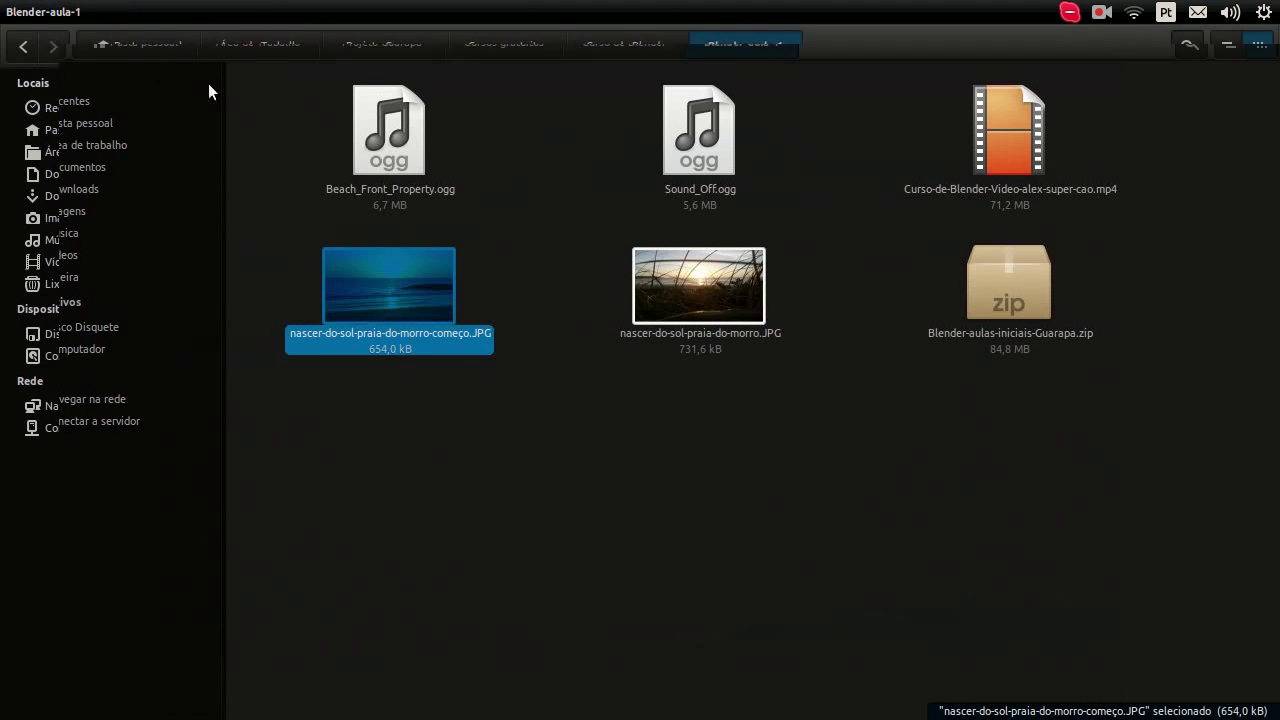
drag(733, 408, 451, 315)
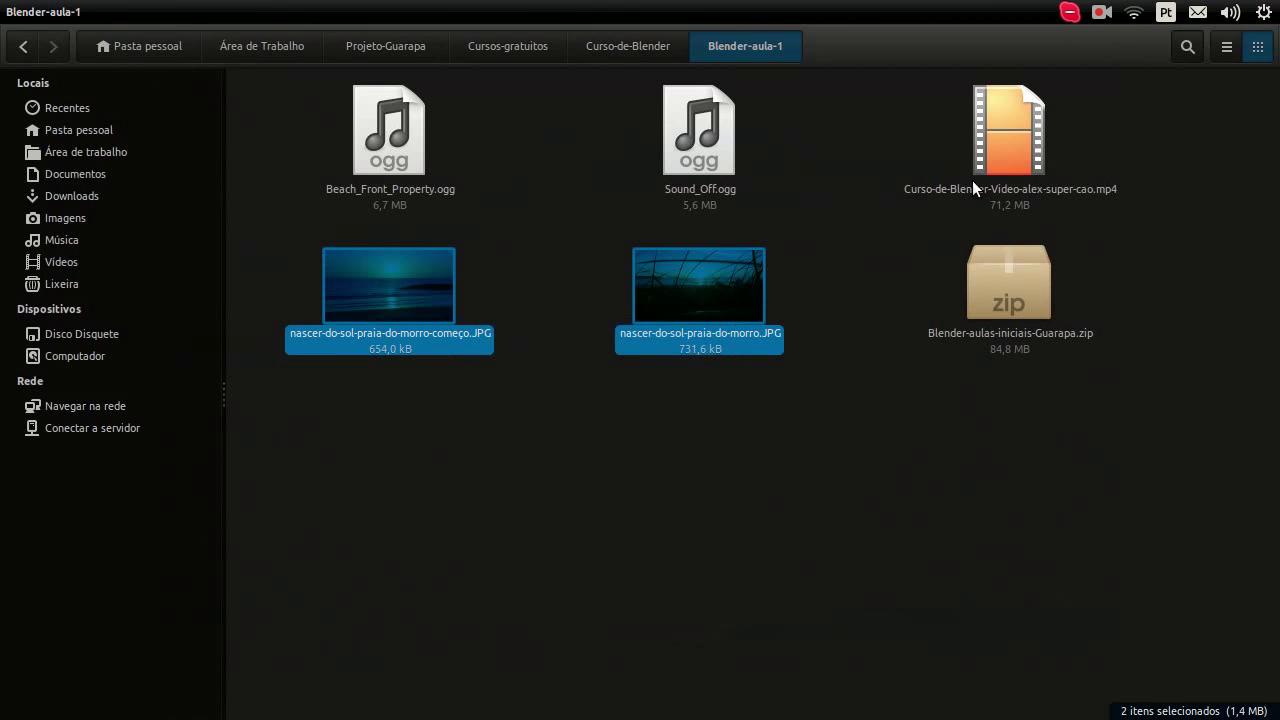
click(999, 163)
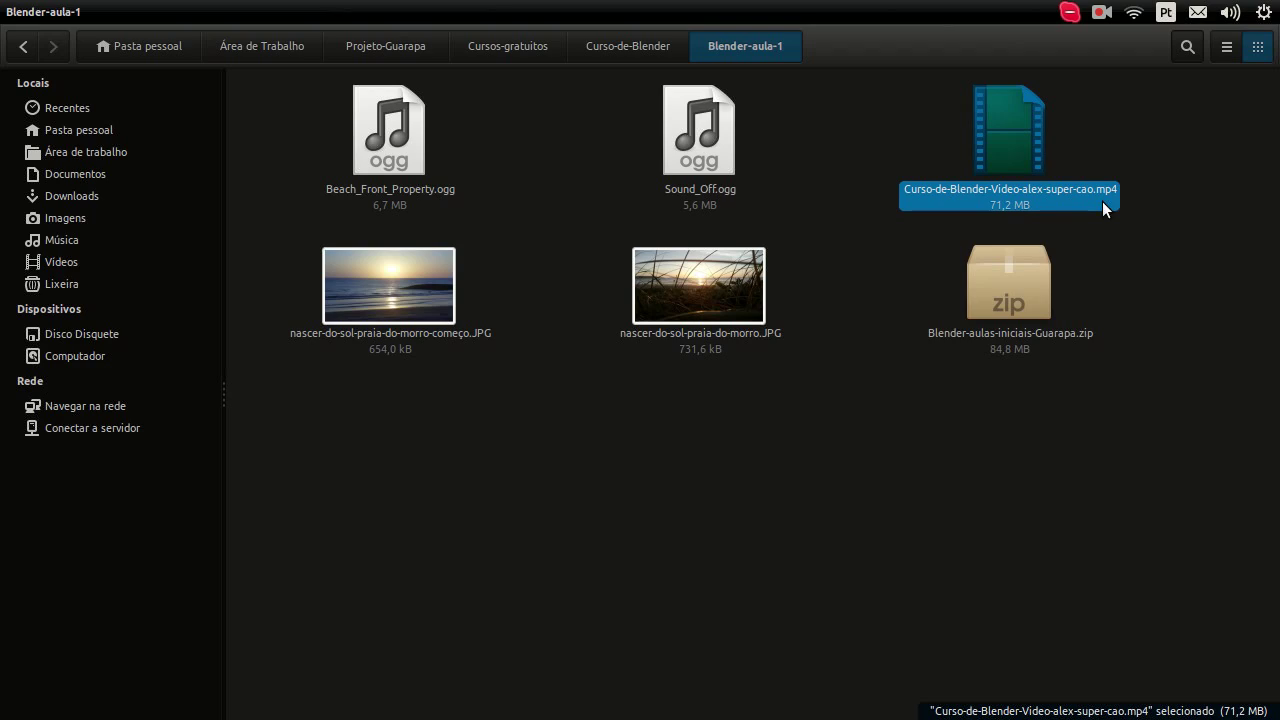
double_click(1021, 175)
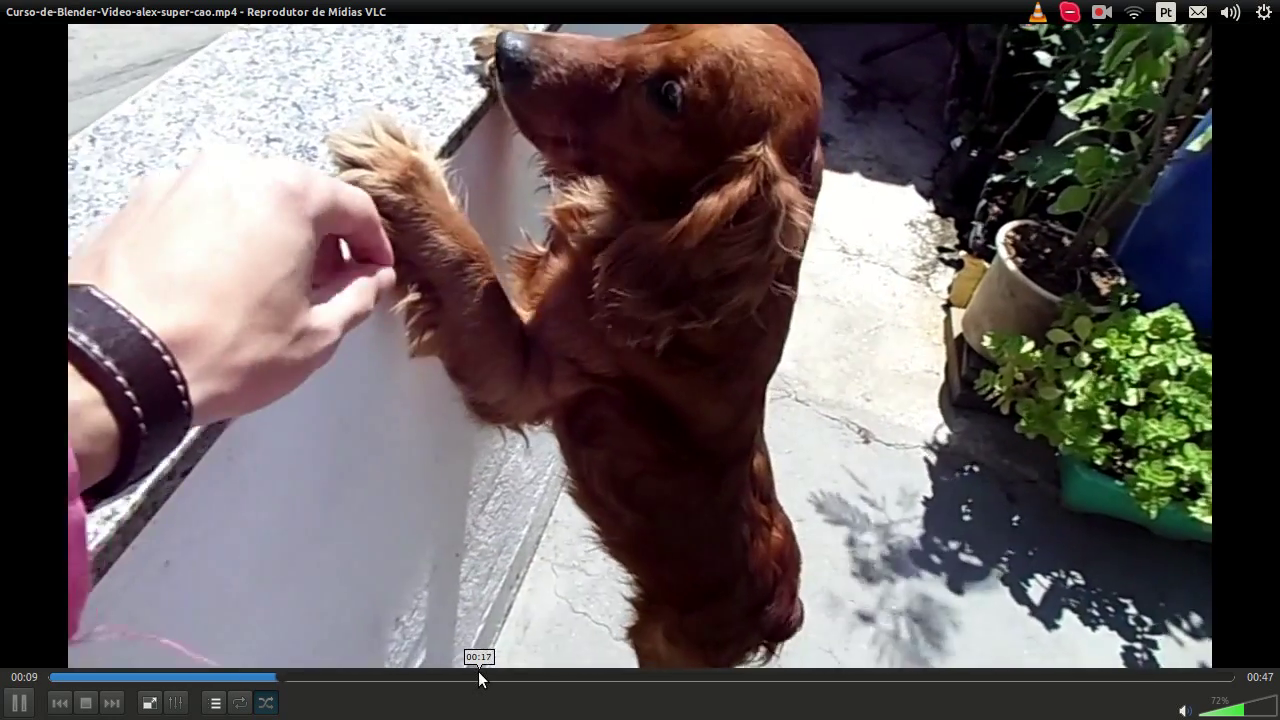
click(478, 671)
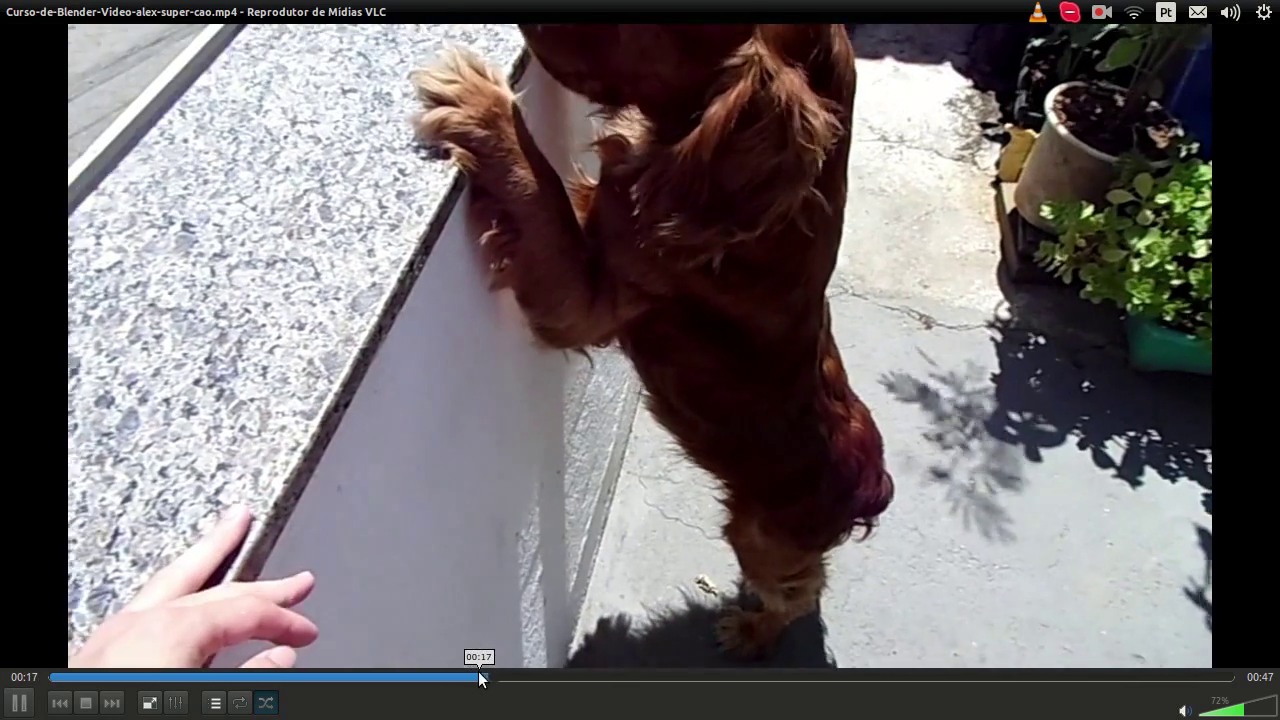
key(space)
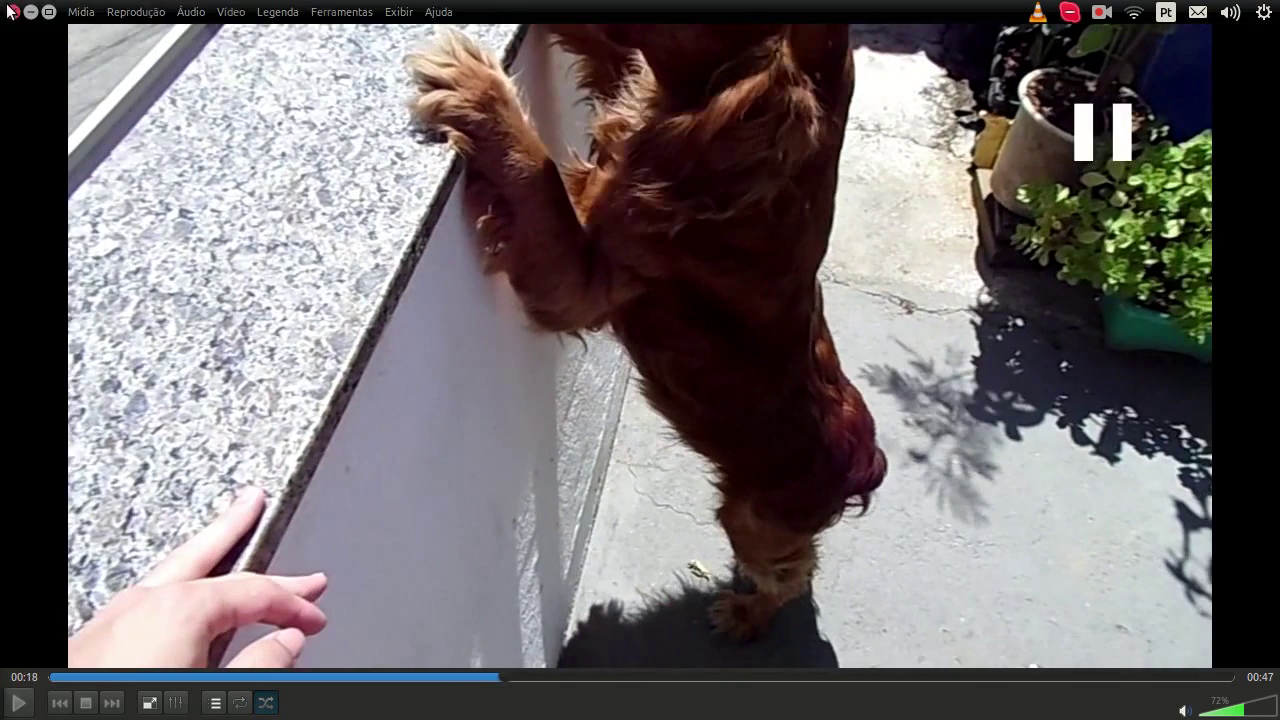
click(12, 12)
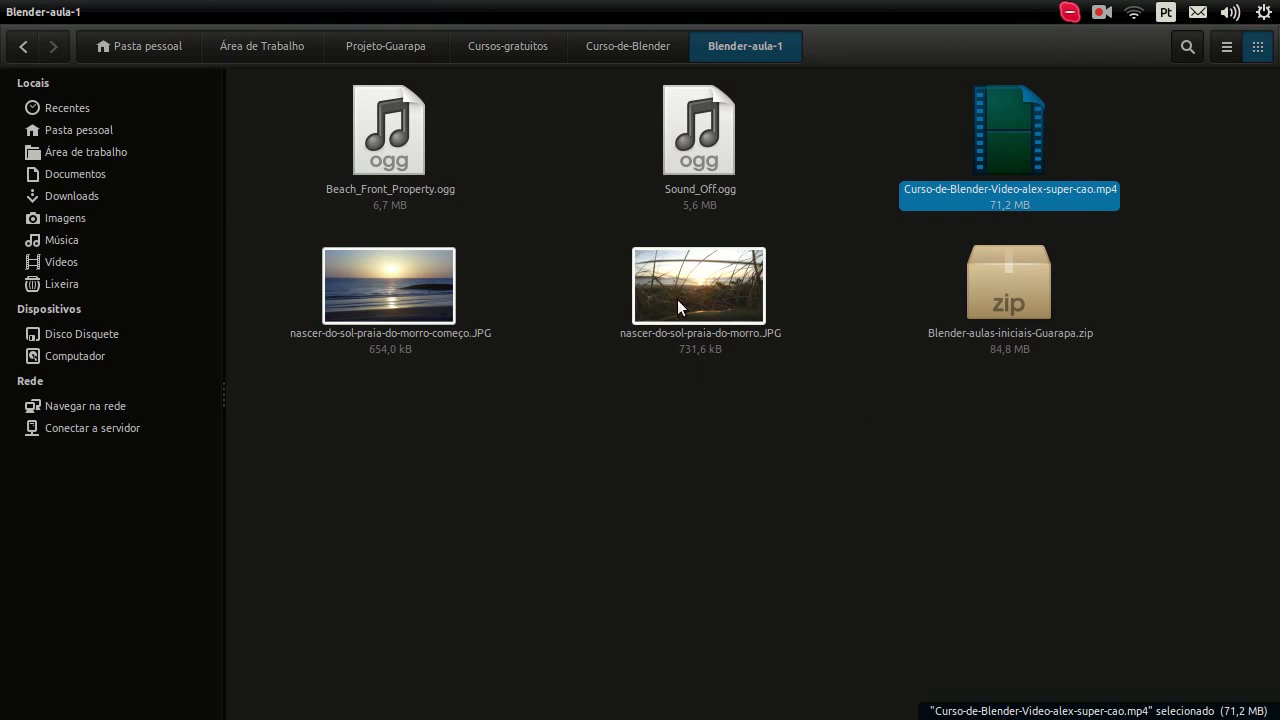
click(643, 299)
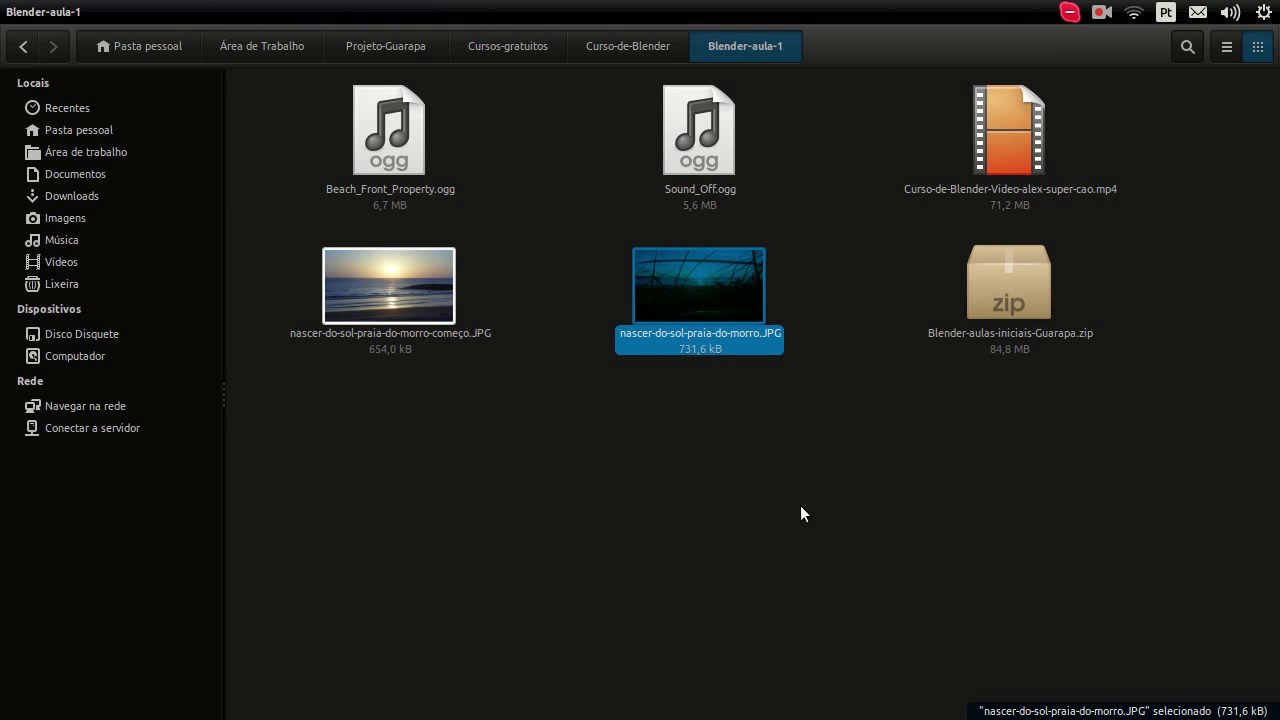
click(917, 413)
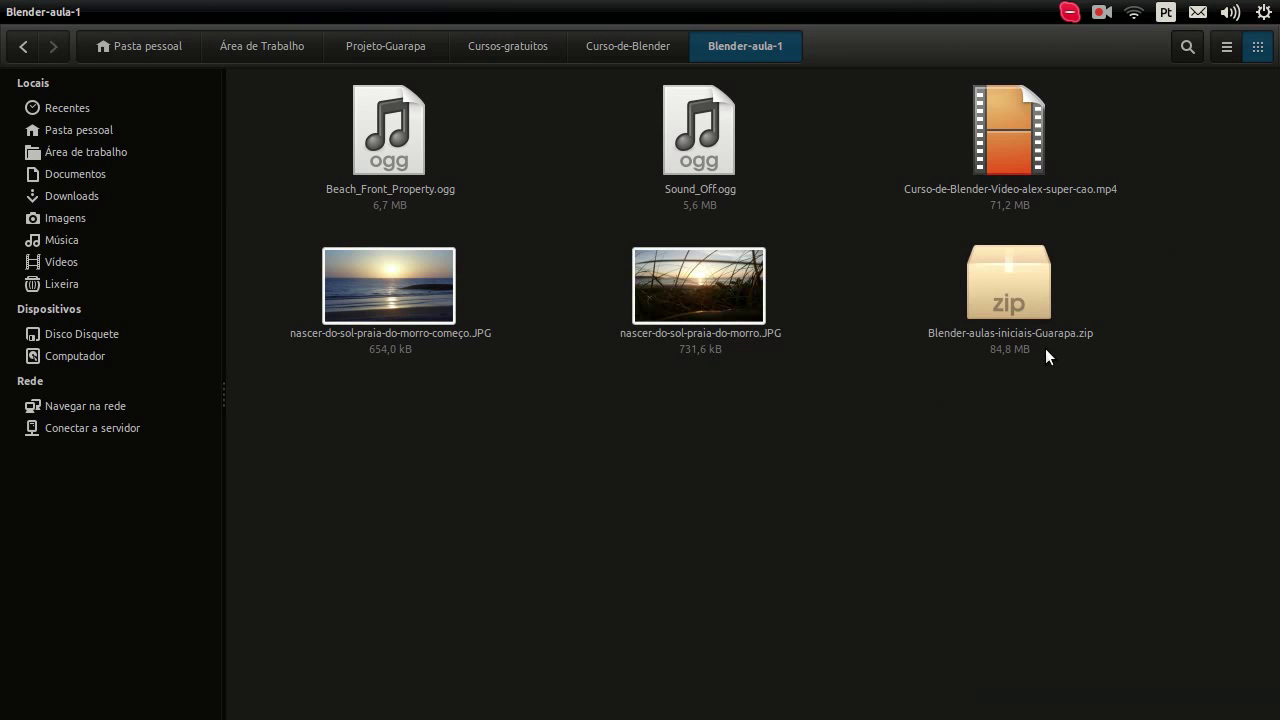
click(1016, 303)
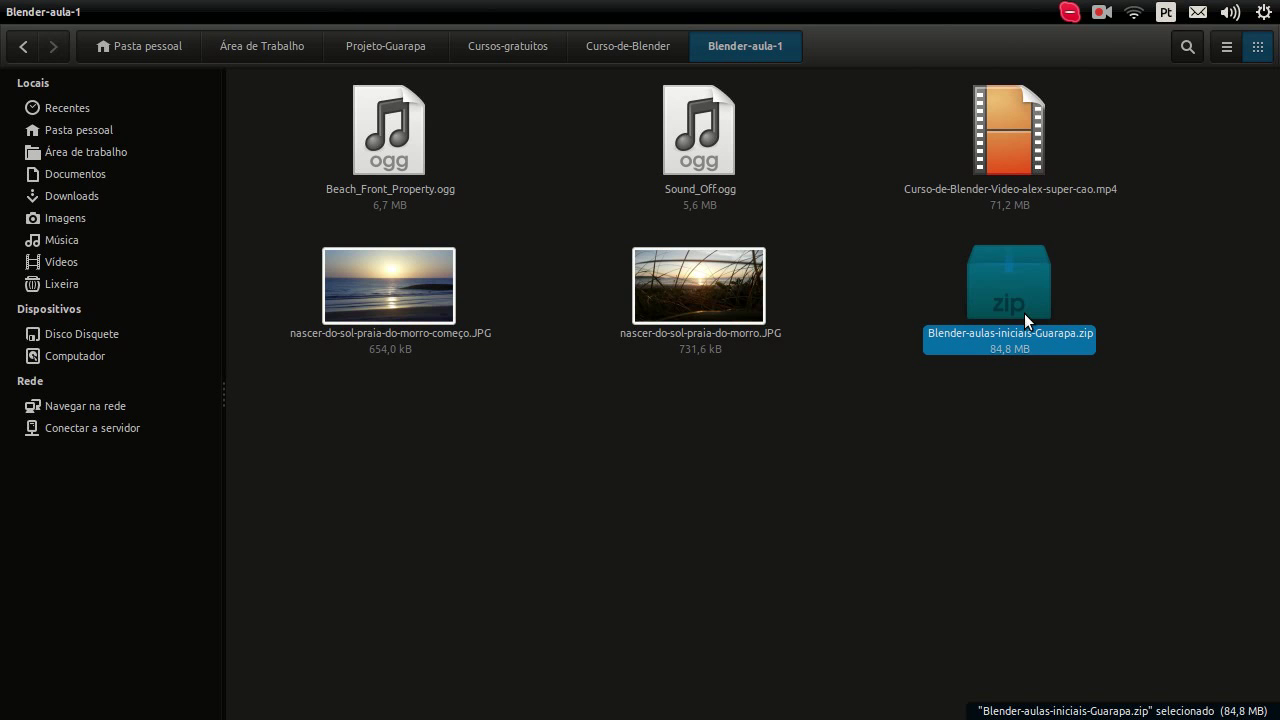
right_click(1024, 313)
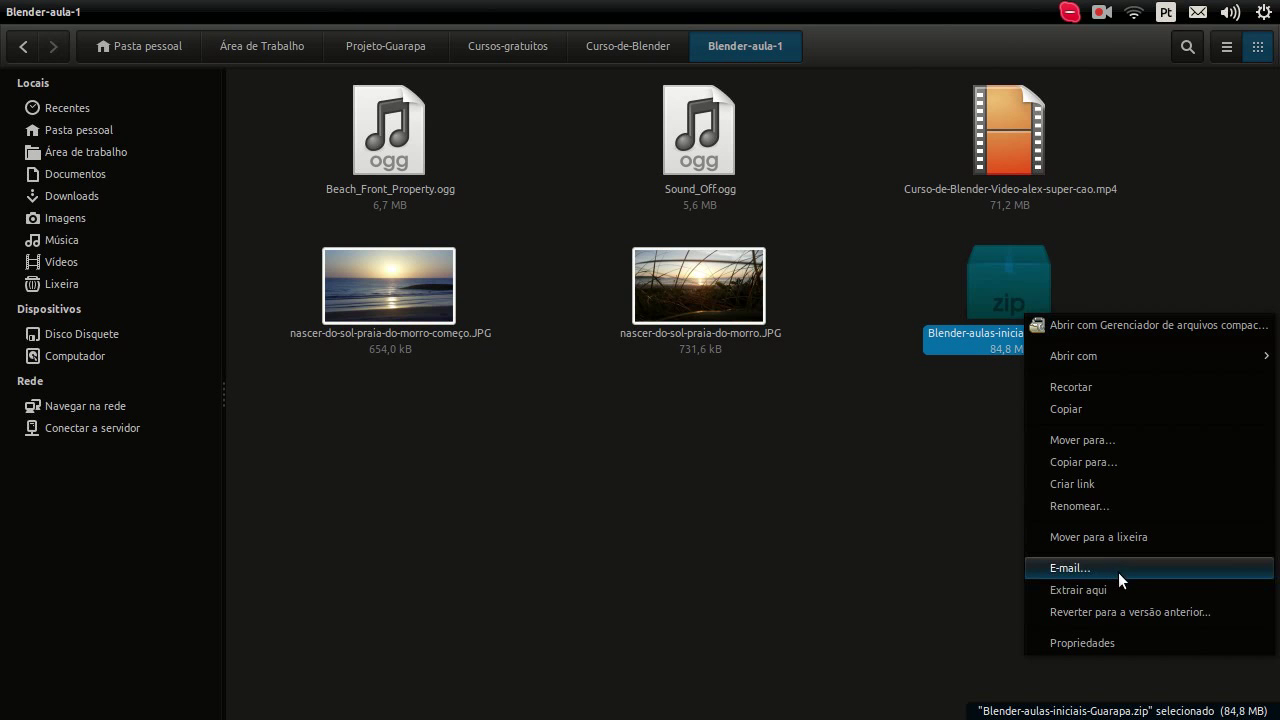
click(917, 443)
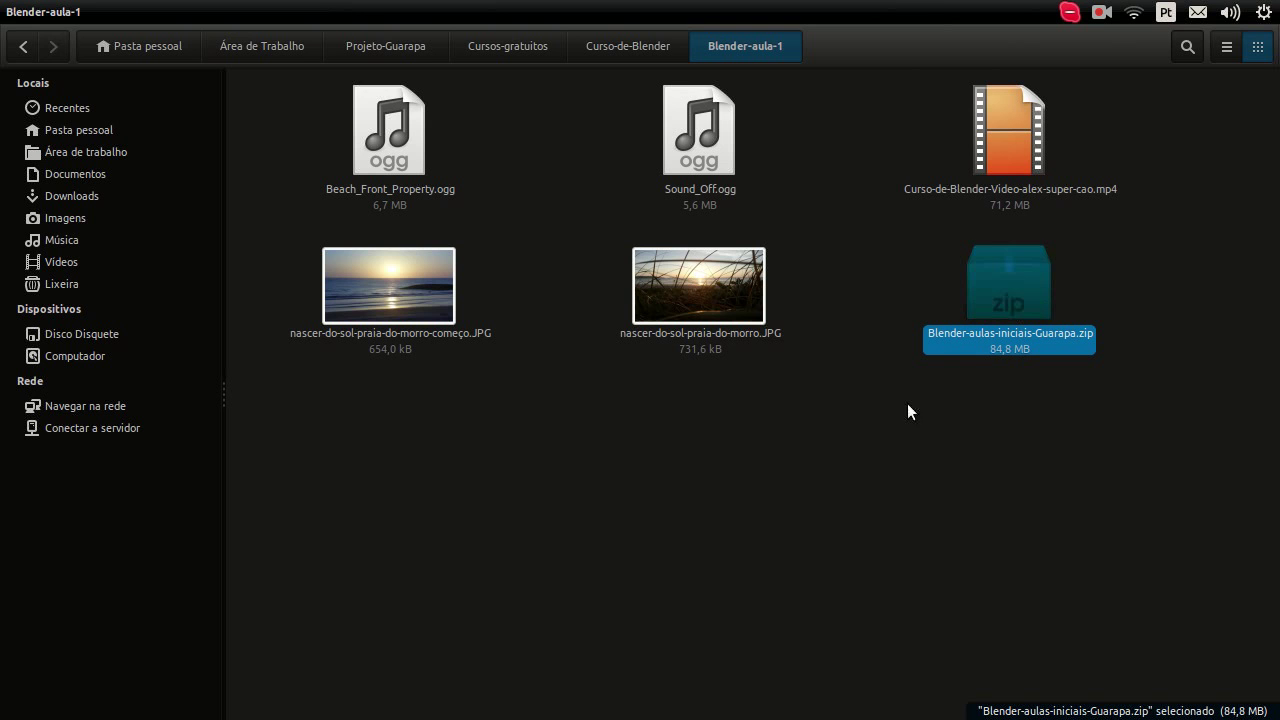
click(689, 317)
click(385, 326)
click(385, 188)
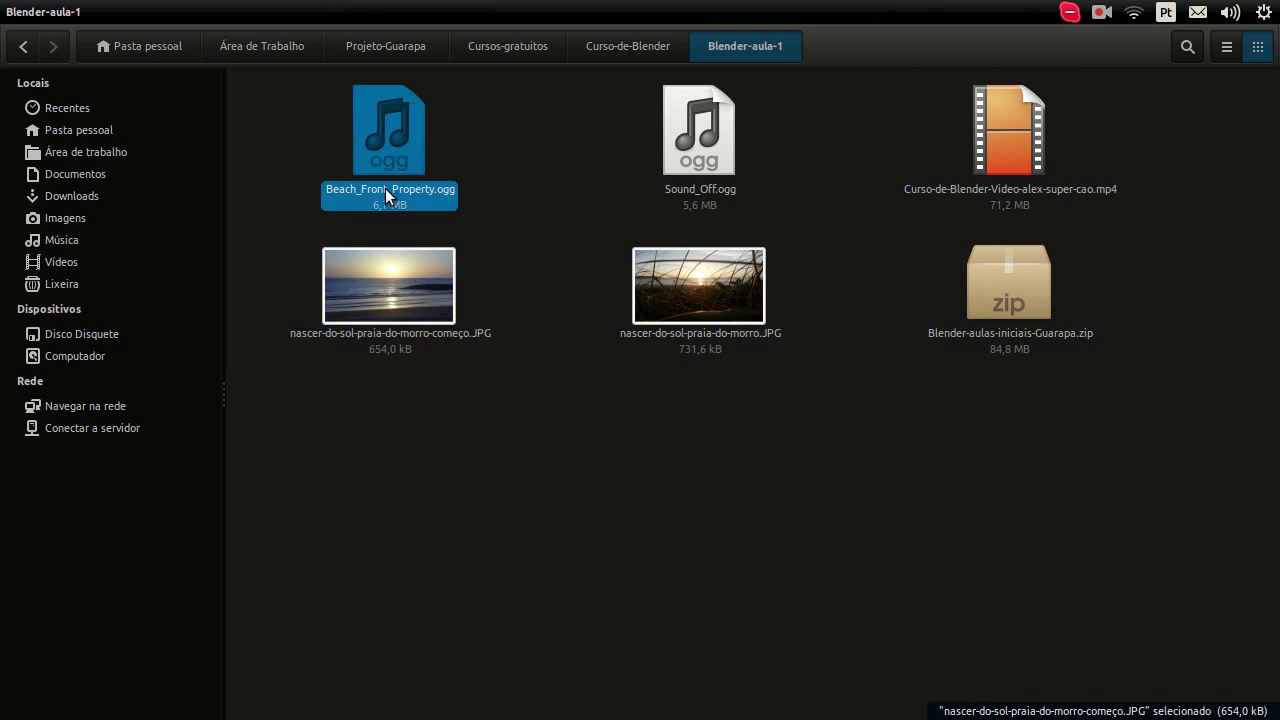
click(502, 414)
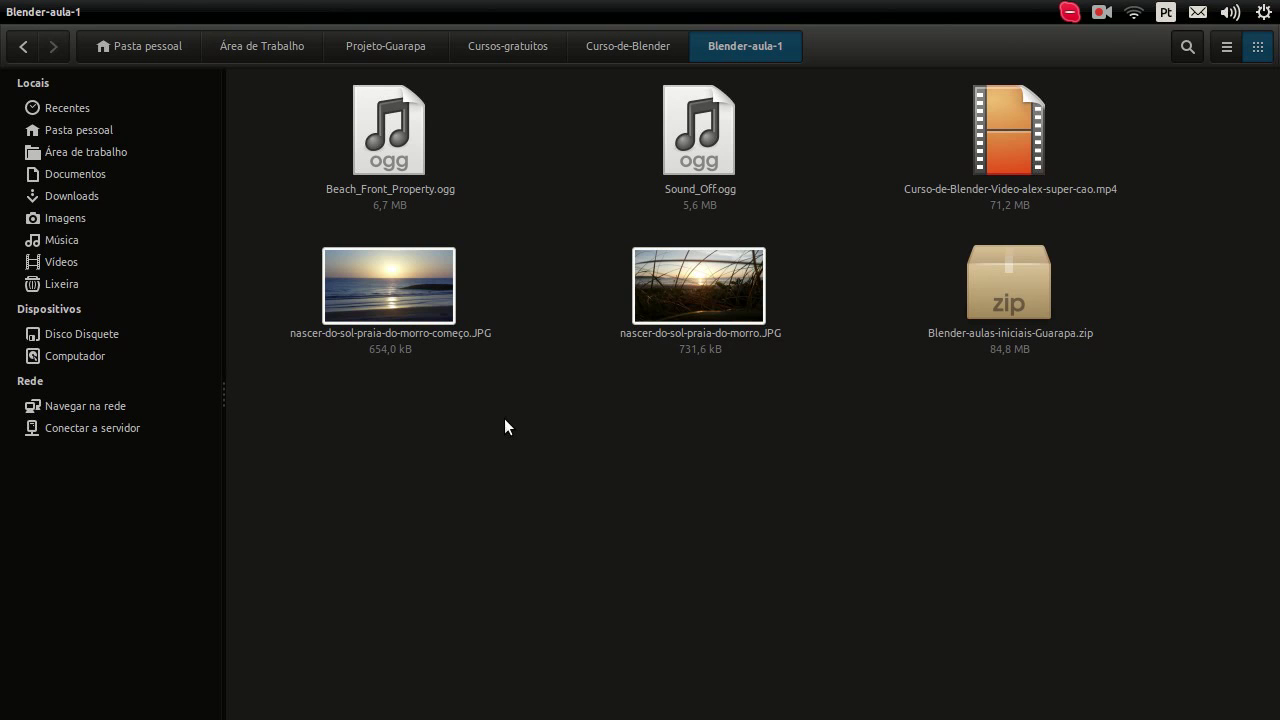
key(alt)
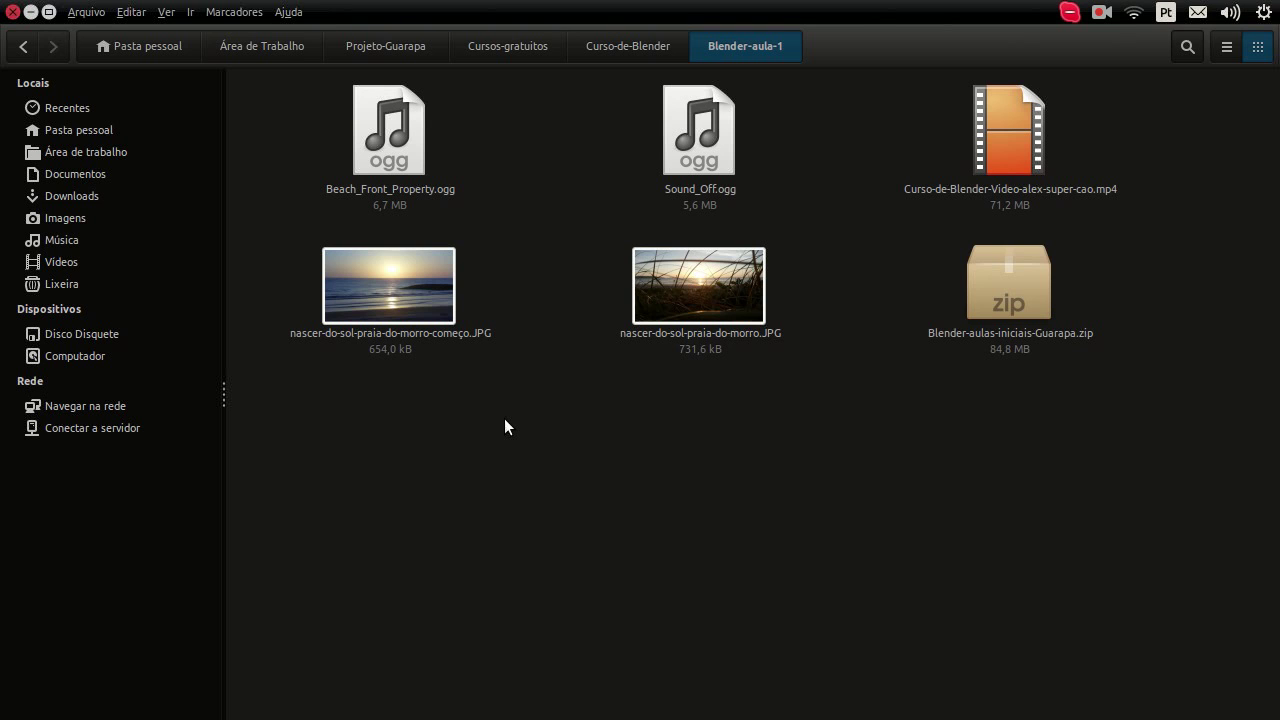
Cycle through the Alt+Tab window switcher until Blender's Video Editing window is in front.
key(alt+Tab)
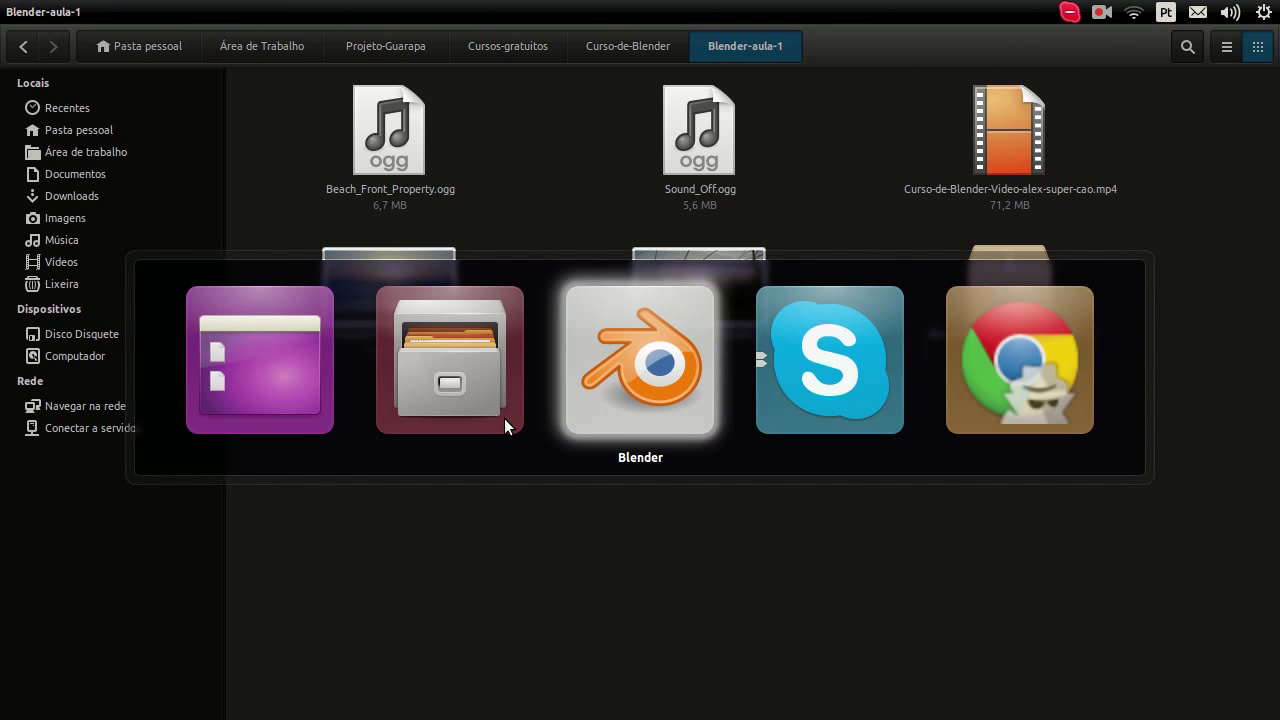
key(Tab)
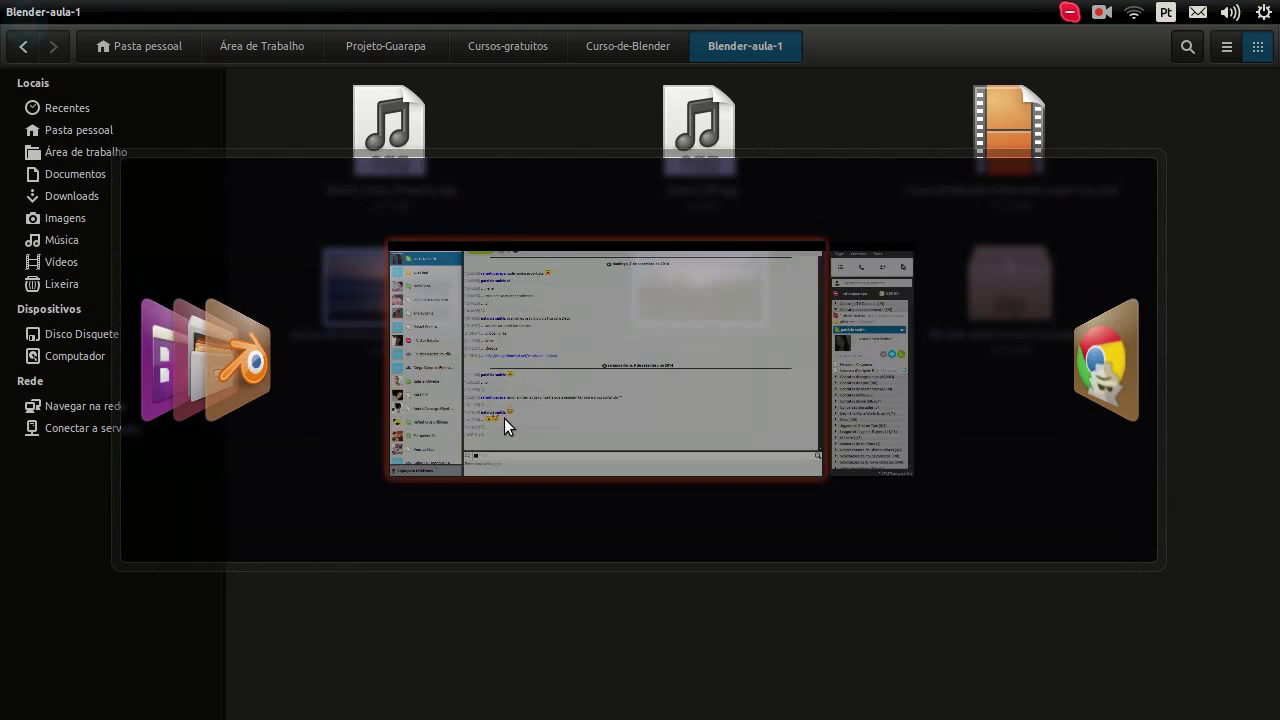
key(Tab)
key(Tab)
key(Tab)
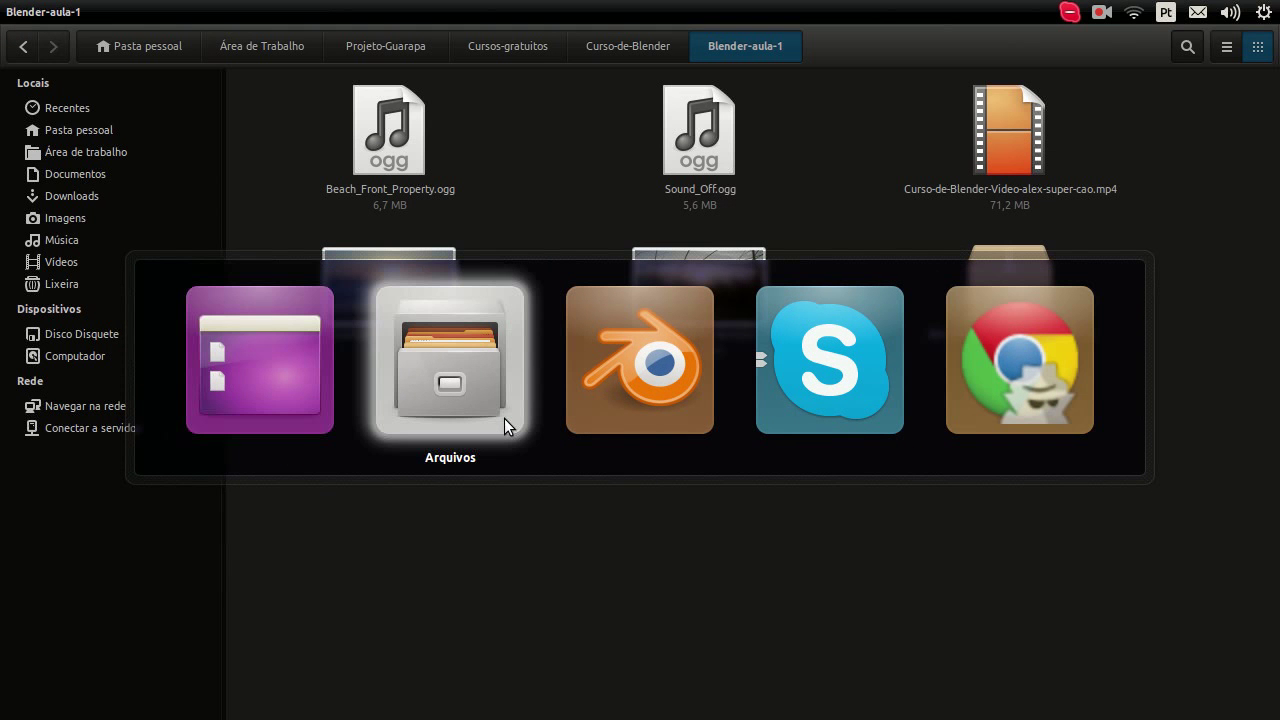
key(Tab)
key(Tab)
key(Tab)
key(Tab)
key(Tab)
key(Tab)
key(Tab)
key(Tab)
key(Tab)
key(Tab)
key(Tab)
key(Tab)
key(Tab)
key(Tab)
key(Tab)
key(Tab)
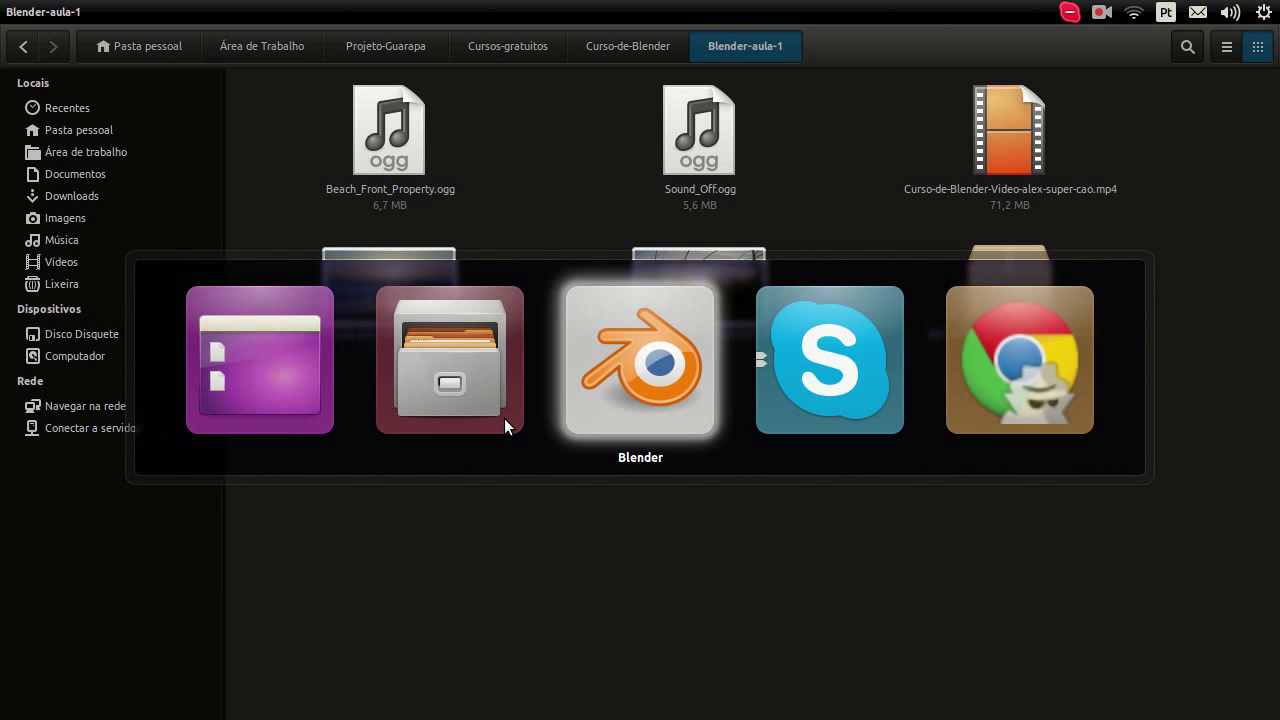
key(Tab)
key(Tab)
key(Tab)
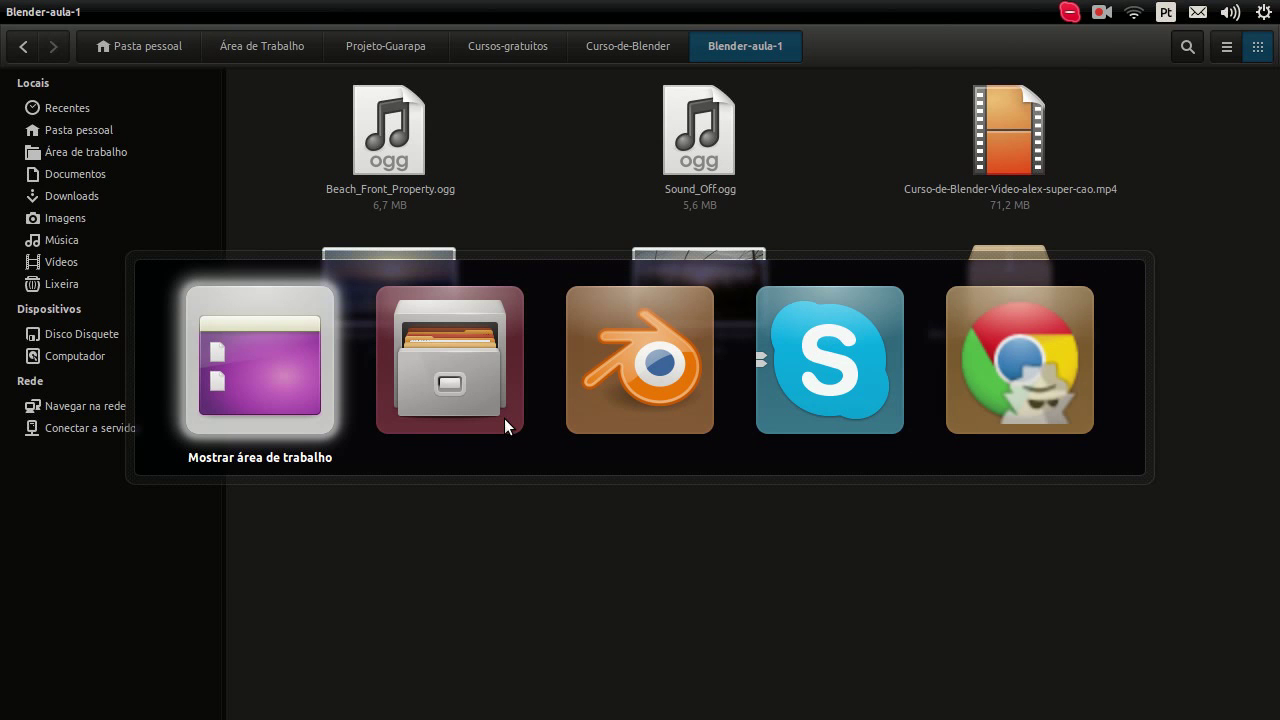
key(Tab)
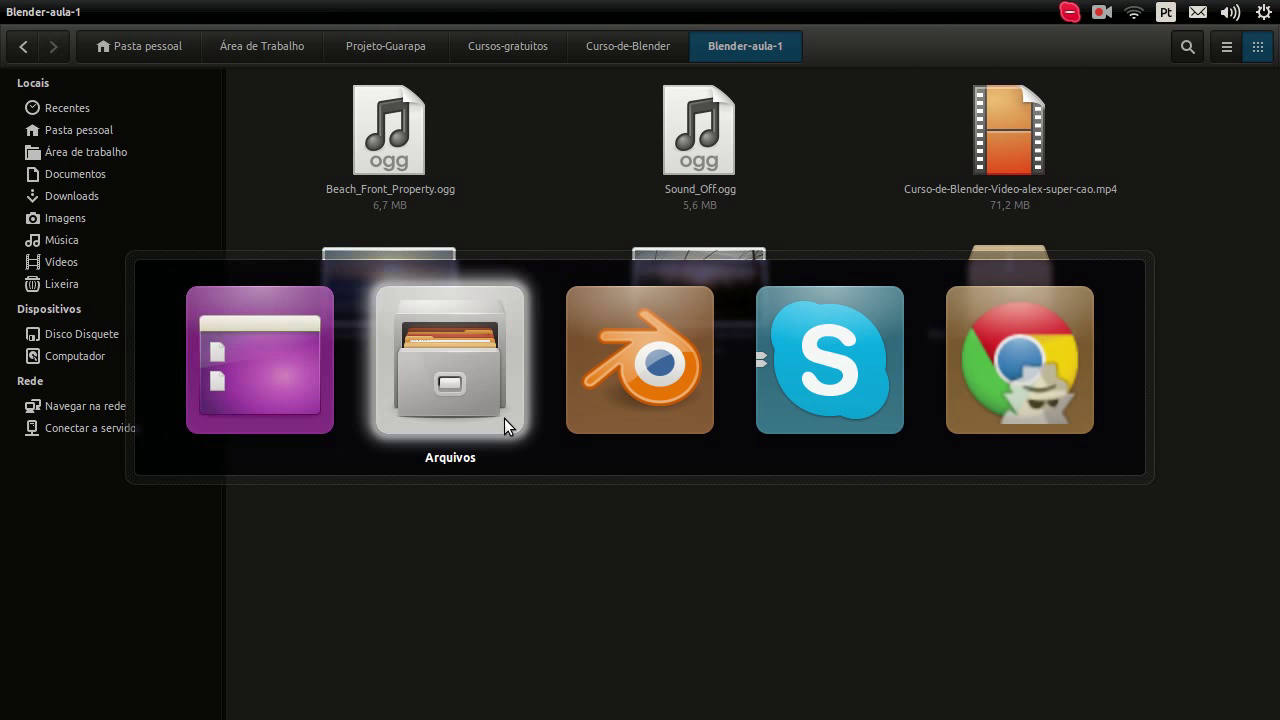
key(Tab)
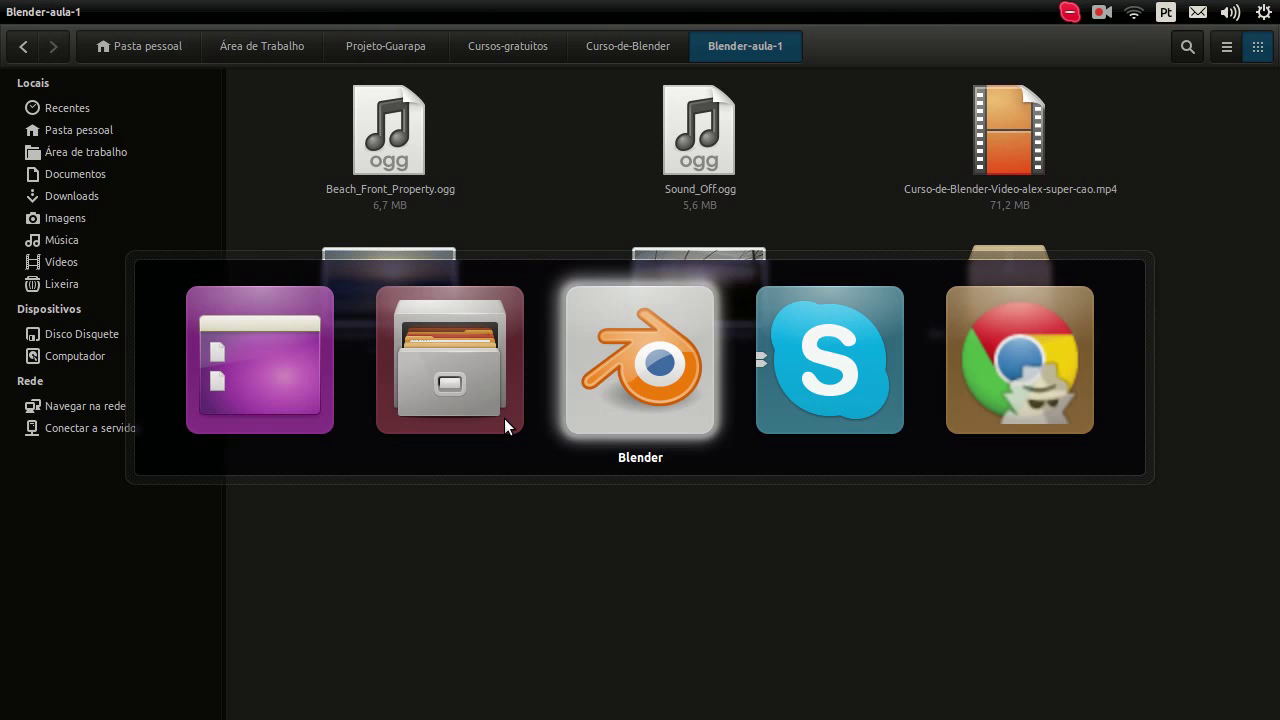
key(Tab)
key(Tab)
key(Tab)
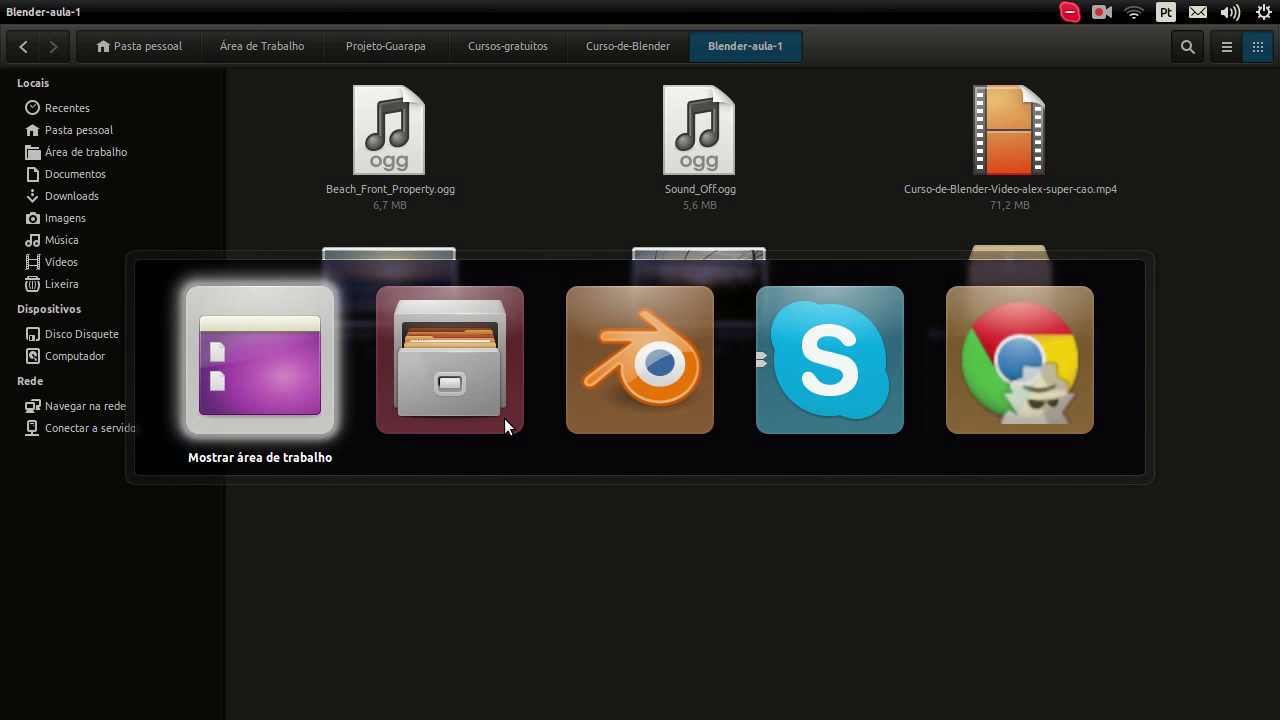
key(Tab)
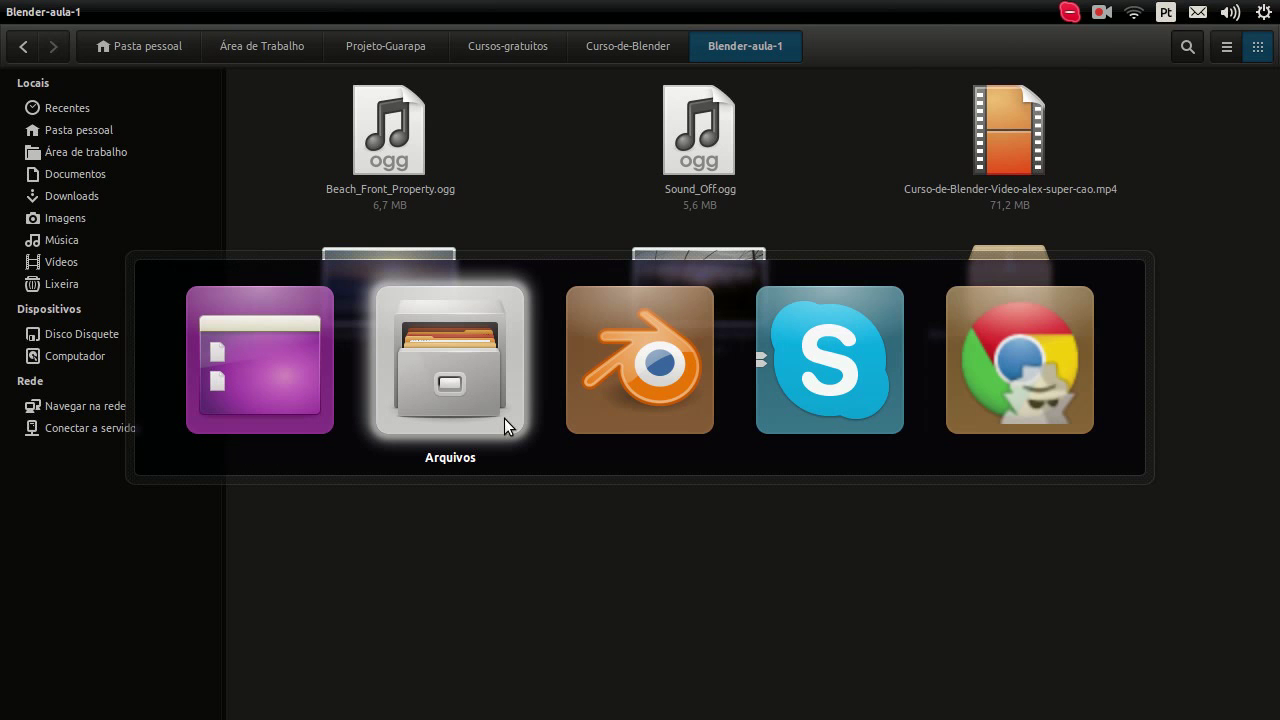
key(alt)
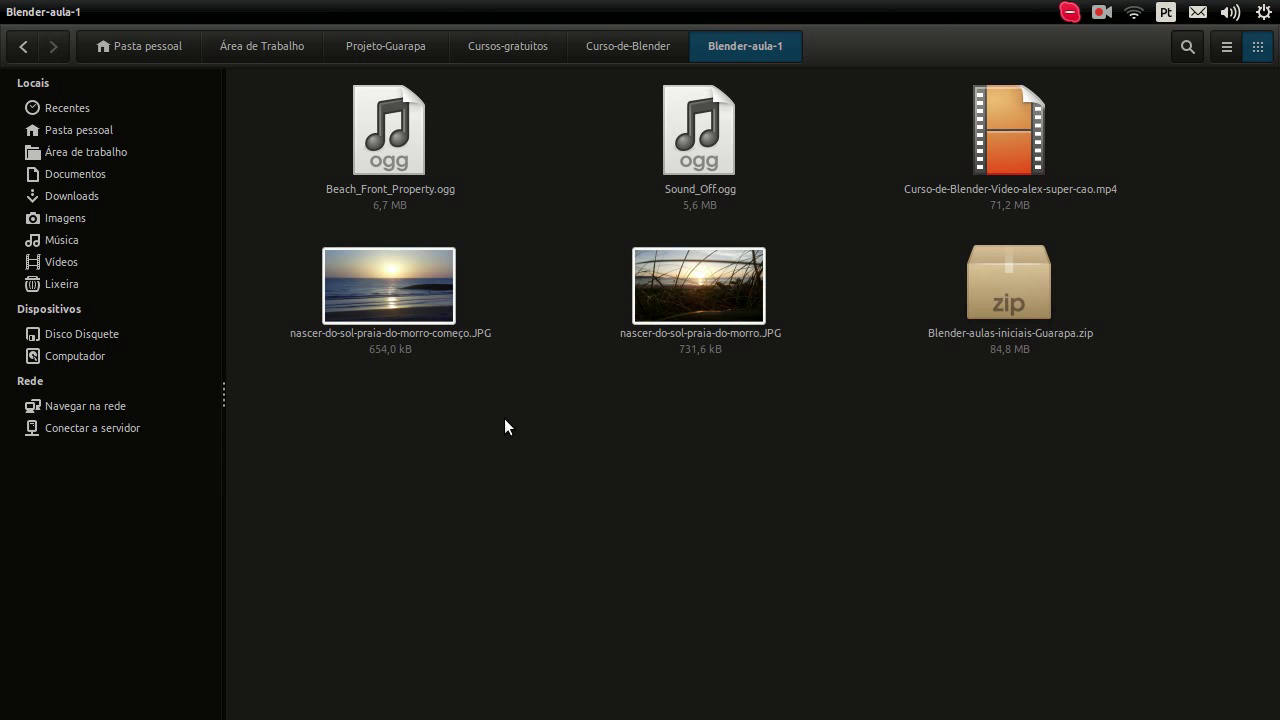
key(alt+Tab)
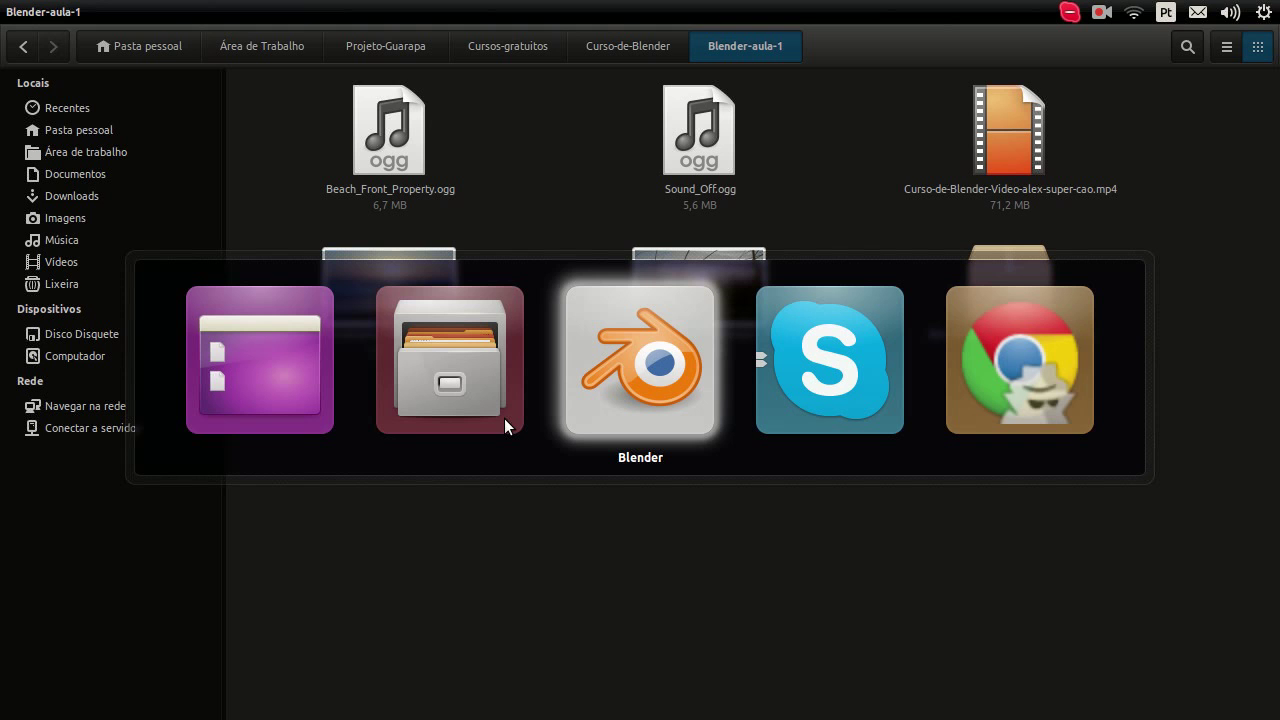
key(Tab)
key(shift+Tab)
key(shift+Tab)
key(shift+Tab)
key(shift+Tab)
key(Tab)
key(Tab)
key(Tab)
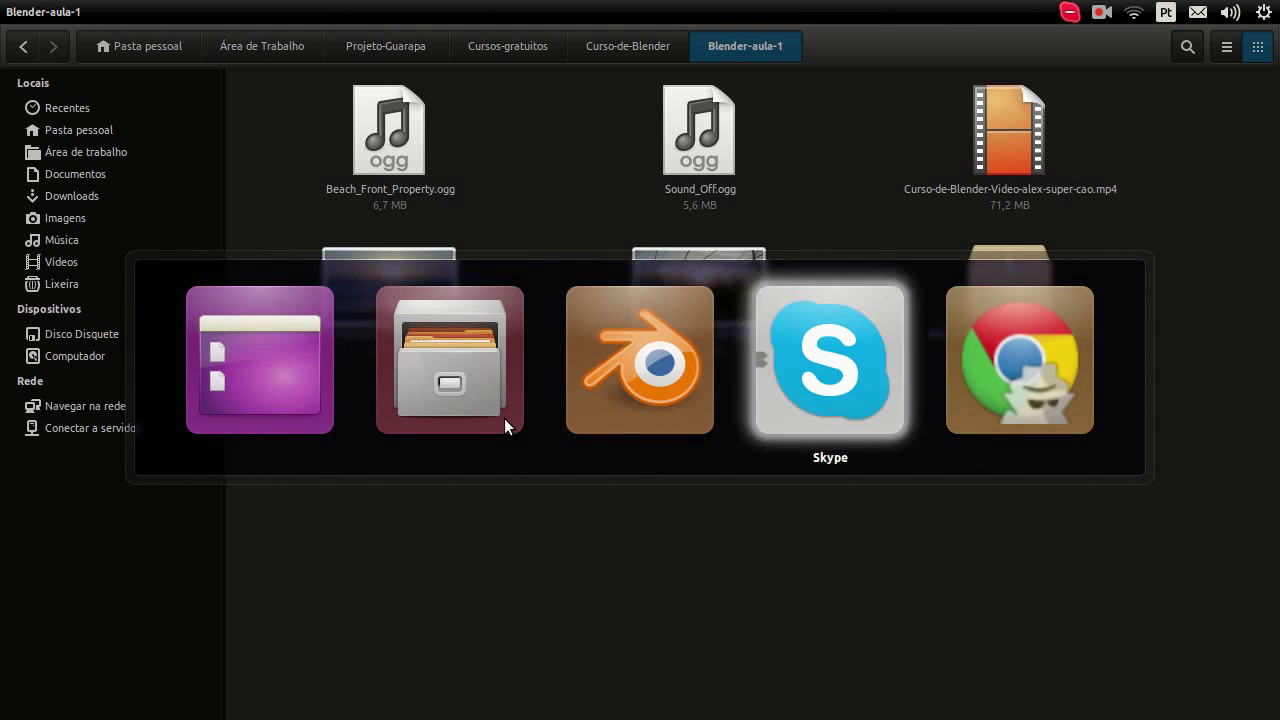
key(Tab)
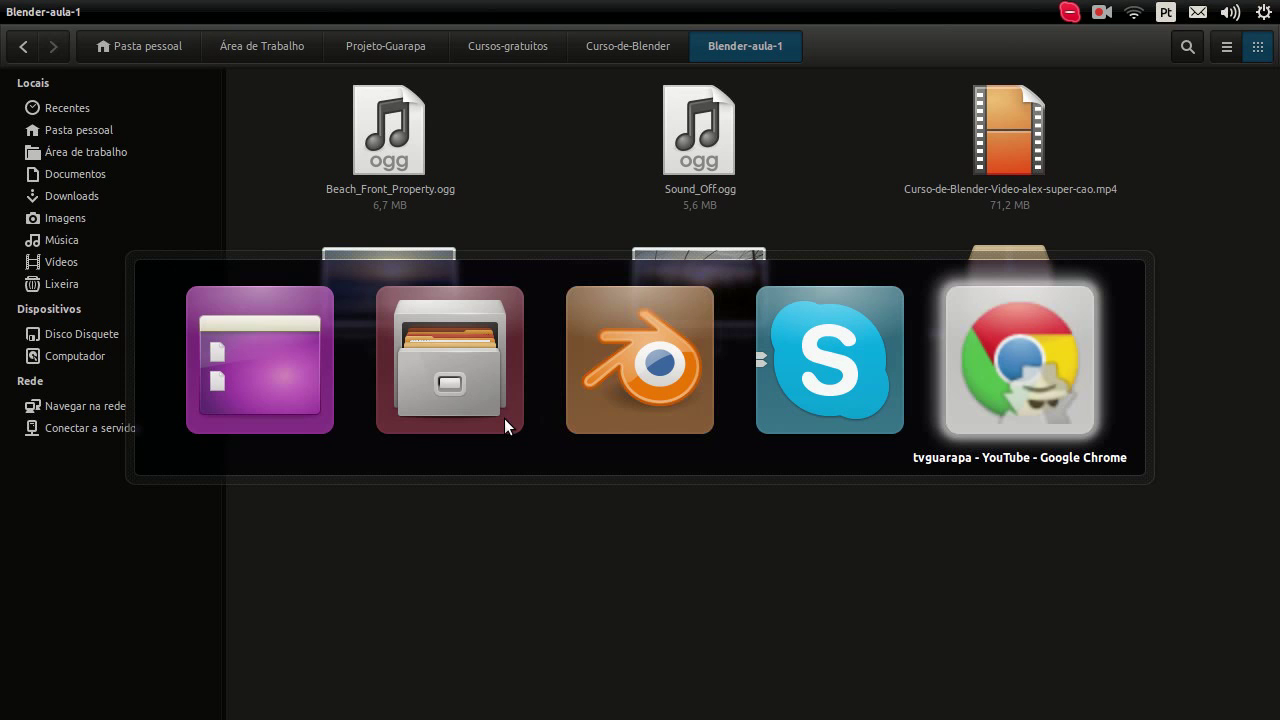
key(Tab)
key(Tab)
key(Tab)
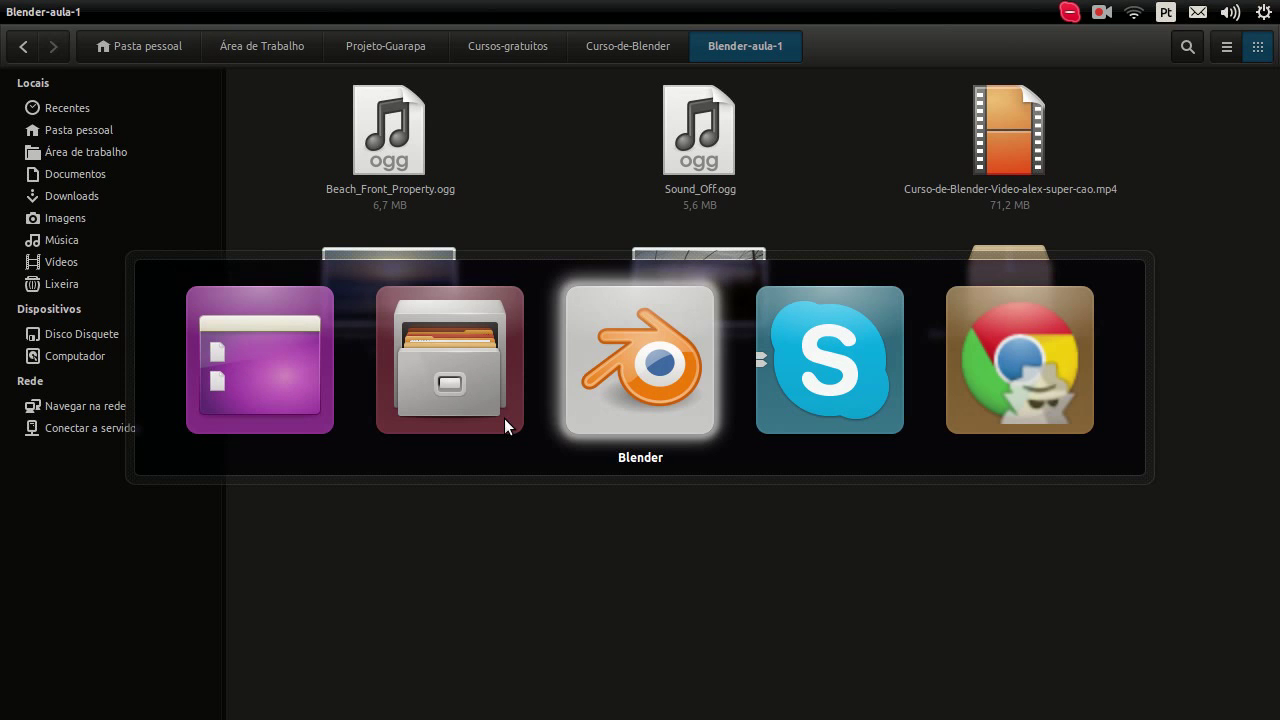
key(Tab)
key(Tab)
key(Tab)
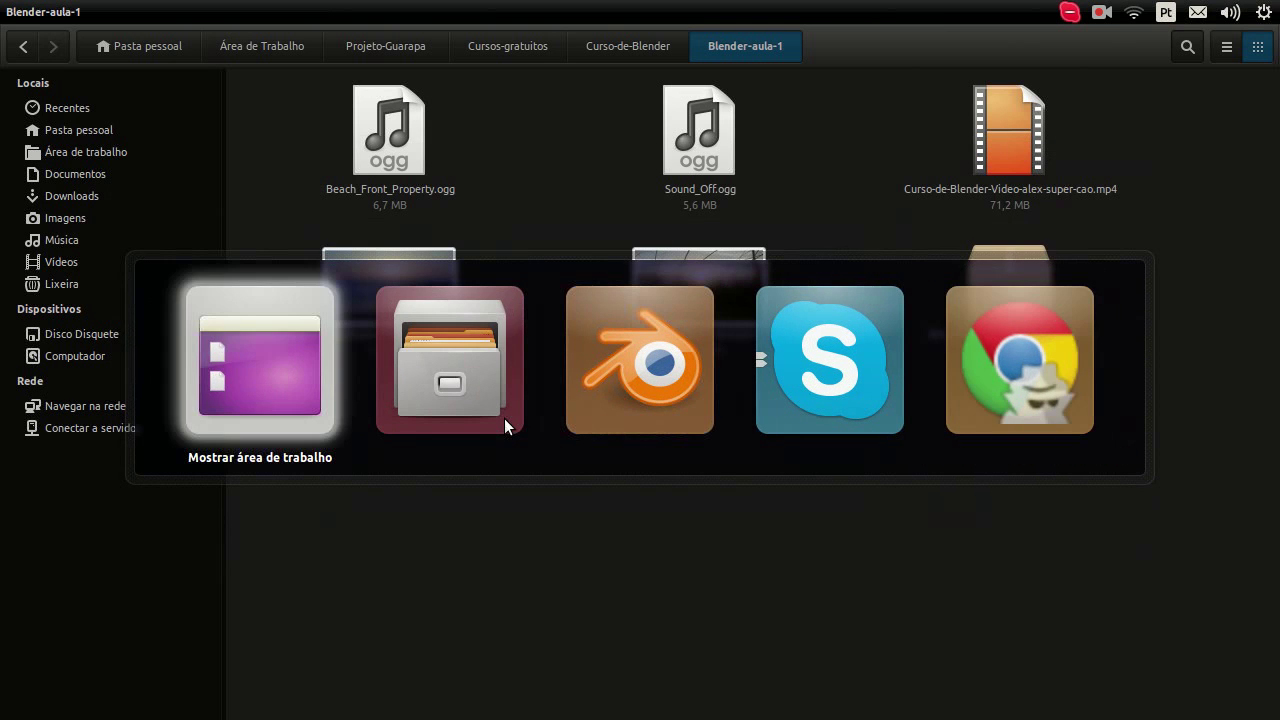
key(Tab)
key(Tab)
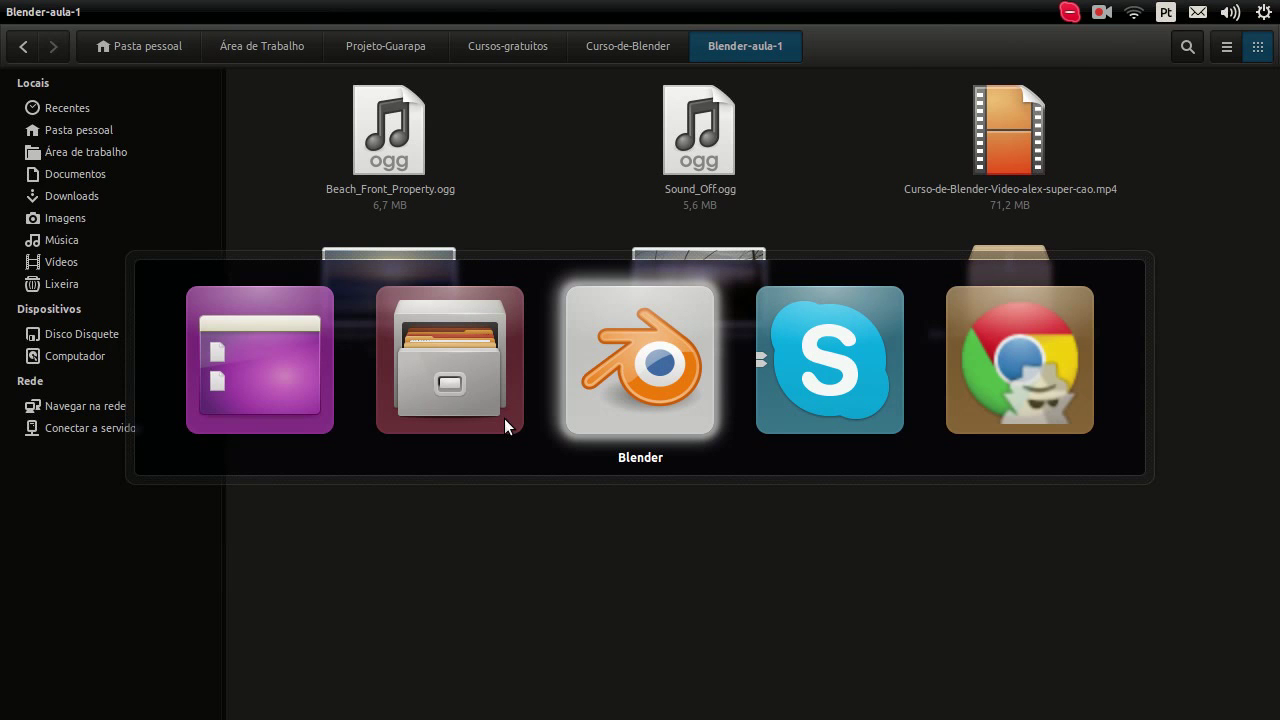
key(alt)
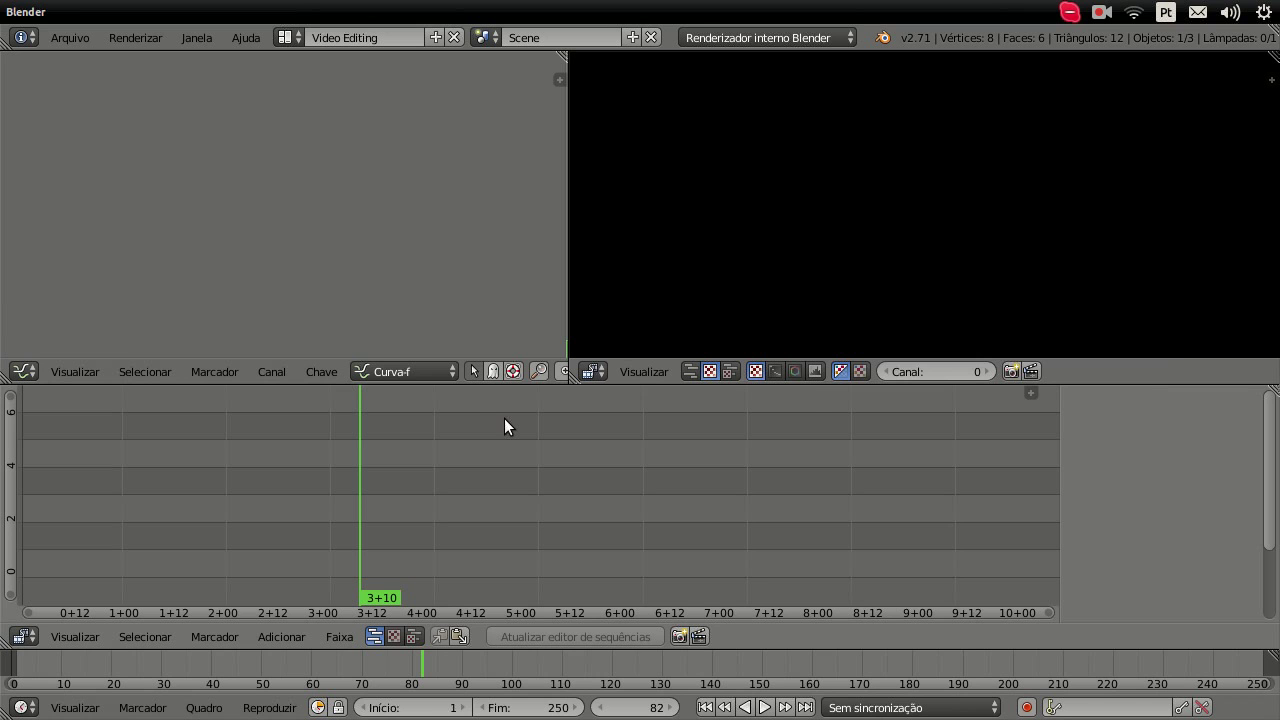
Bring the Blender-aula-1 folder forward and select the dog video mp4.
key(alt+Tab)
key(Tab)
key(alt+Tab)
mouse_move(7, 158)
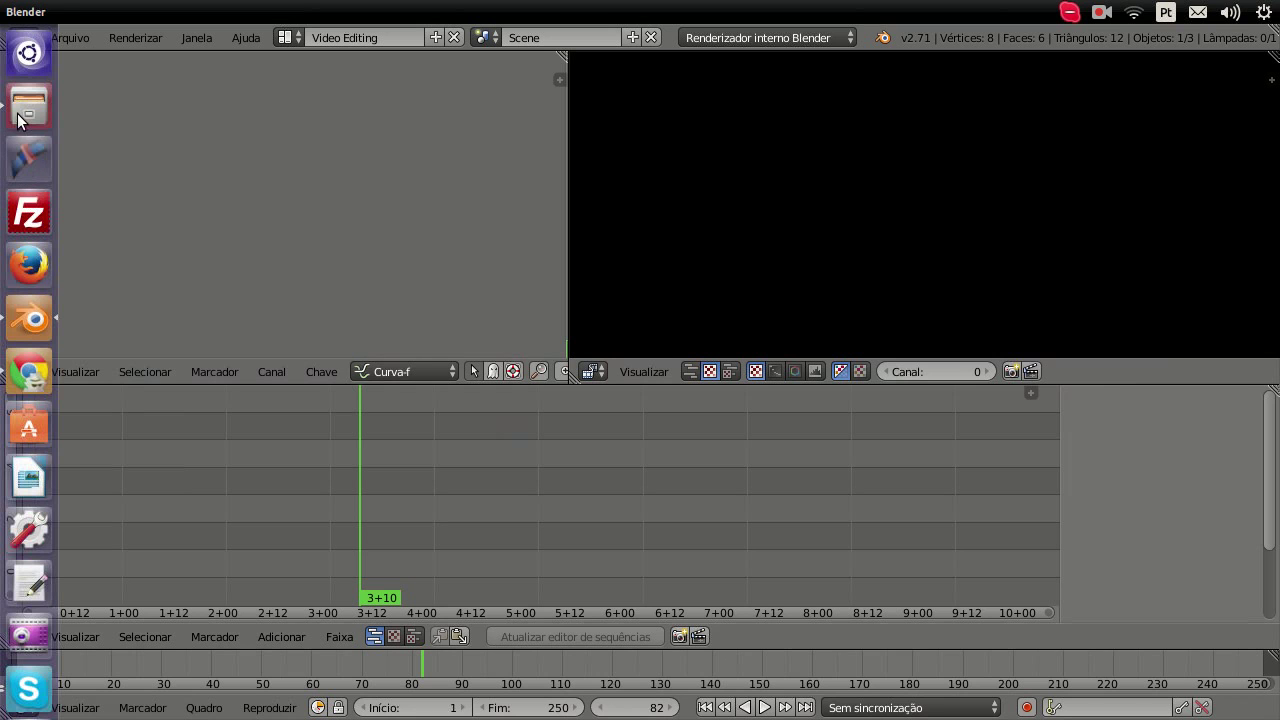
click(24, 112)
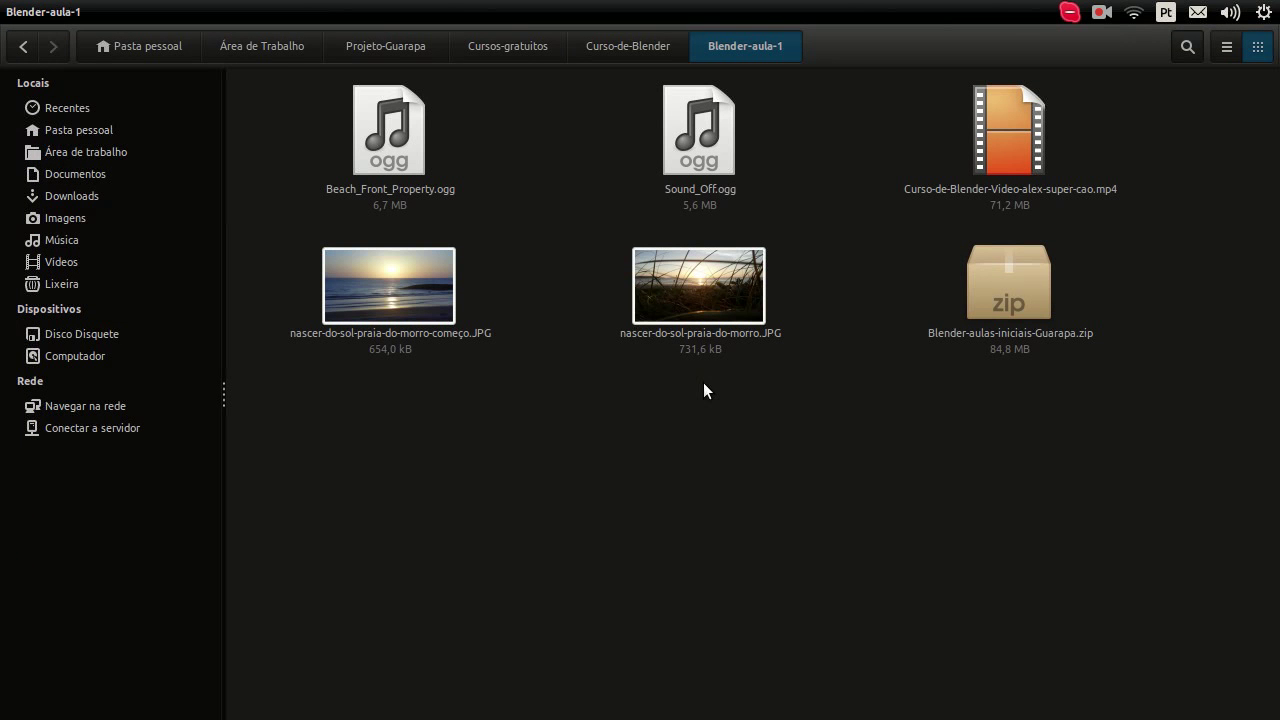
click(1025, 154)
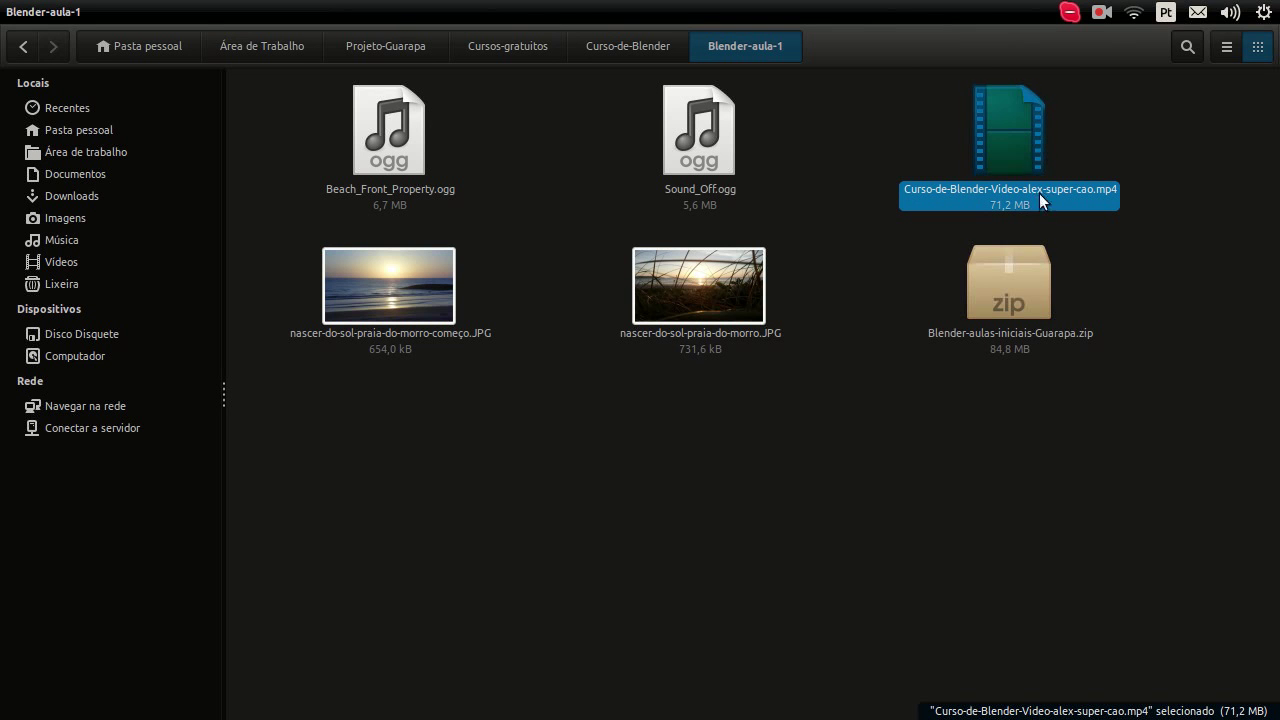
Drag the mp4 into Blender's sequencer at frame 82 as movie and sound strips, then return to Files.
mouse_move(1006, 156)
mouse_down()
mouse_move(1110, 220)
mouse_move(752, 484)
mouse_up()
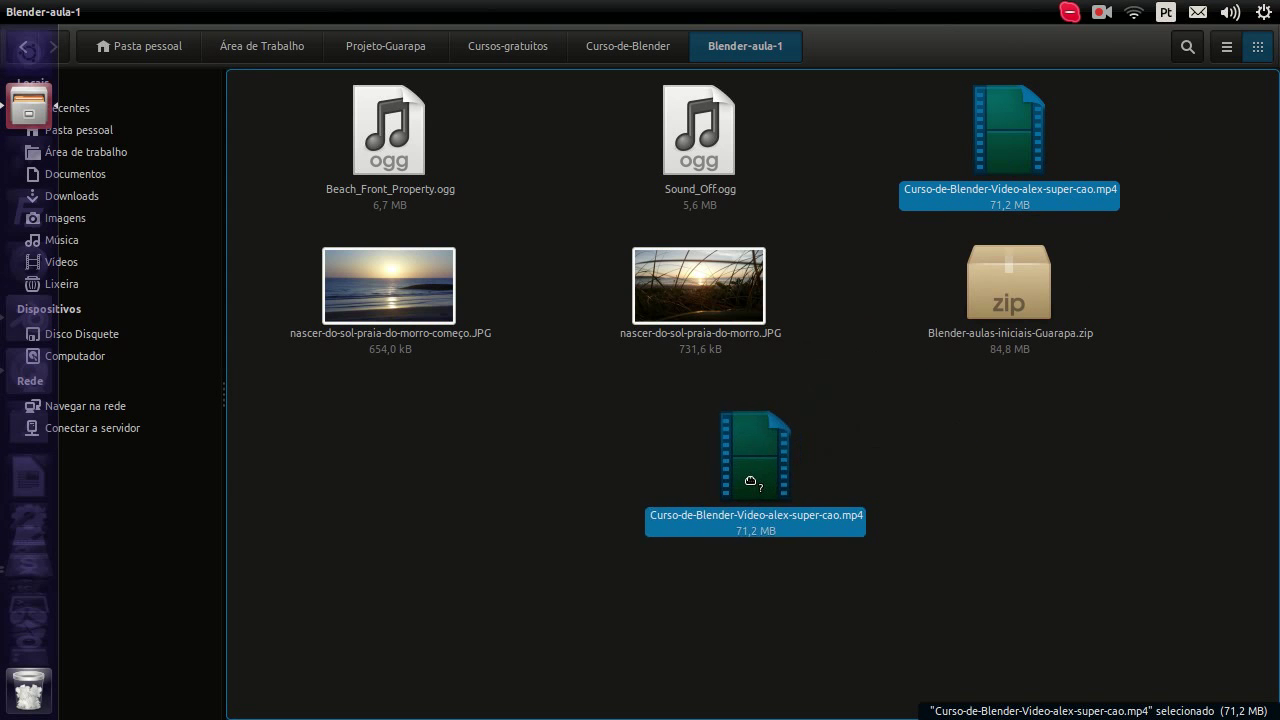
key(alt+Tab)
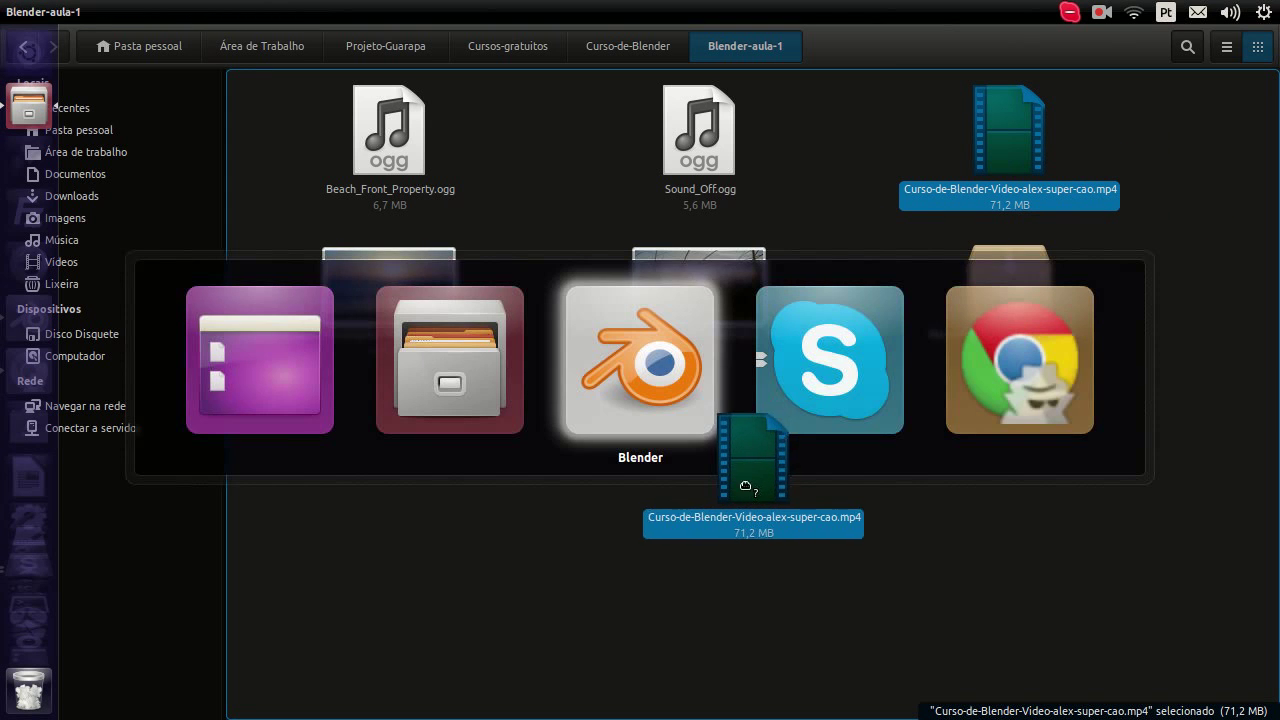
drag(750, 482, 604, 585)
key(alt+Tab)
key(alt+Tab)
key(alt+Tab)
key(alt+Tab)
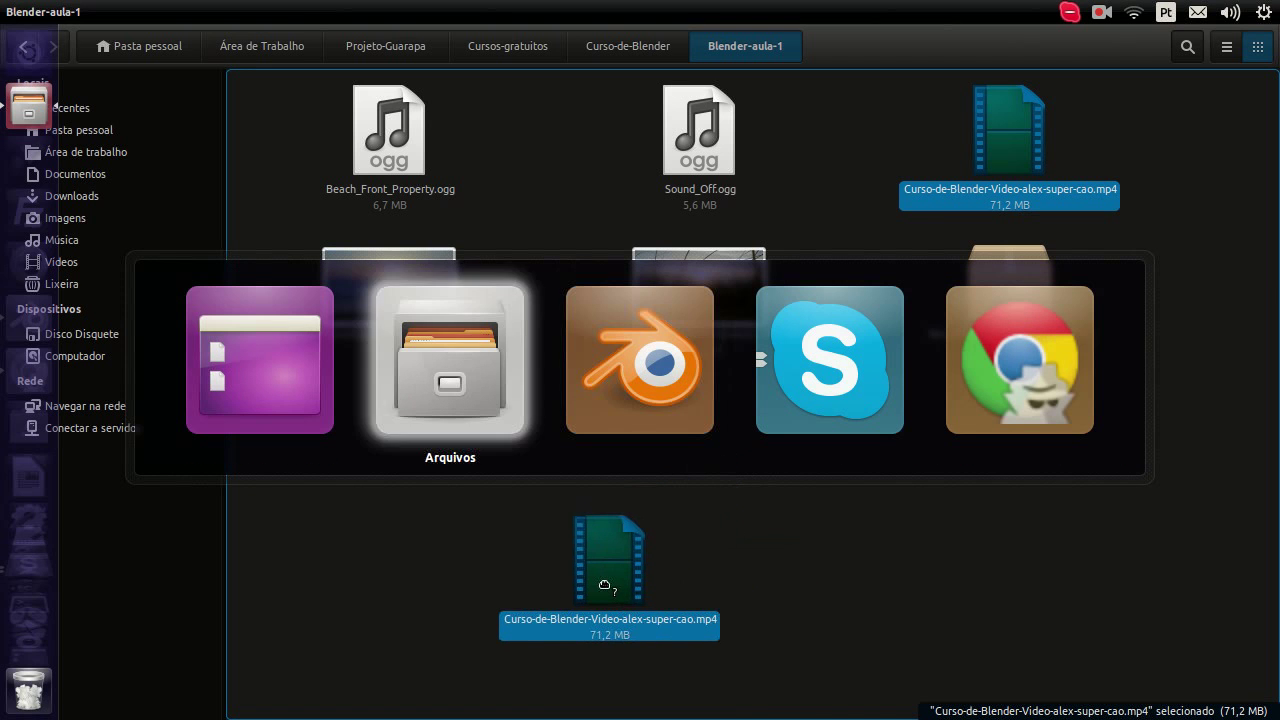
key(alt+Tab)
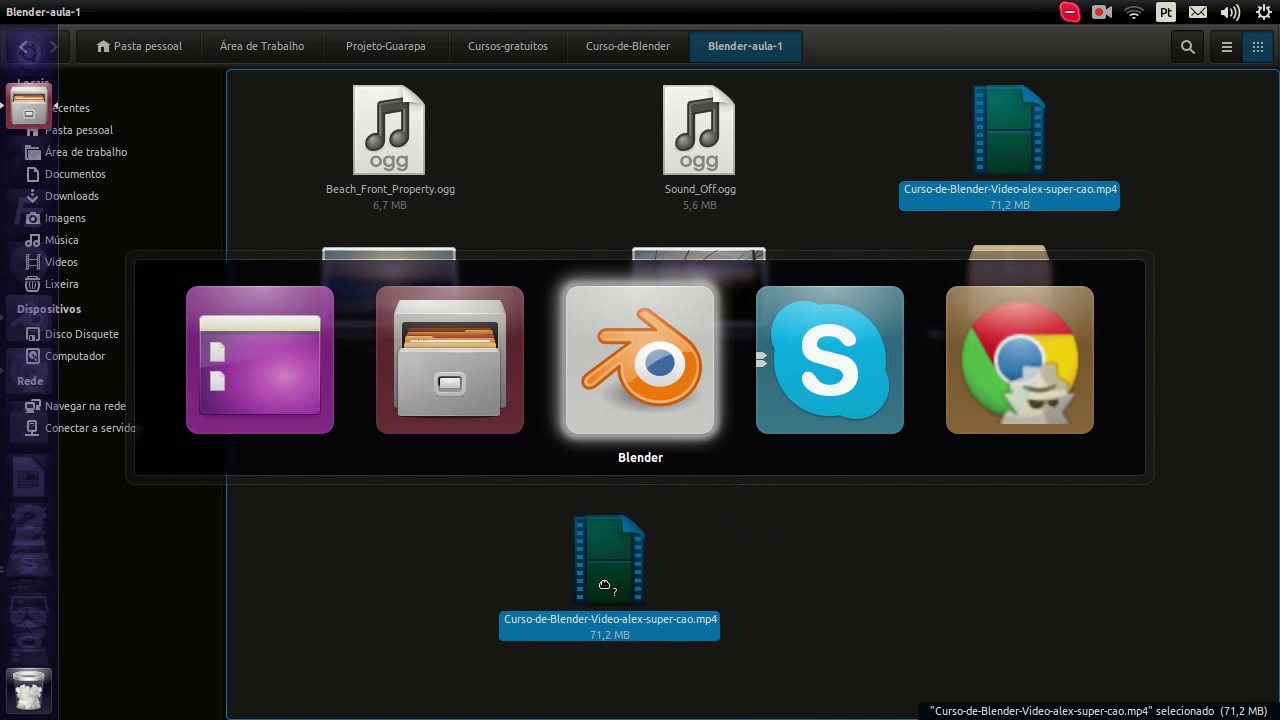
key(alt)
mouse_move(604, 585)
mouse_down()
mouse_move(147, 495)
mouse_move(160, 531)
mouse_move(404, 459)
mouse_move(391, 477)
mouse_move(207, 505)
mouse_move(287, 497)
mouse_up()
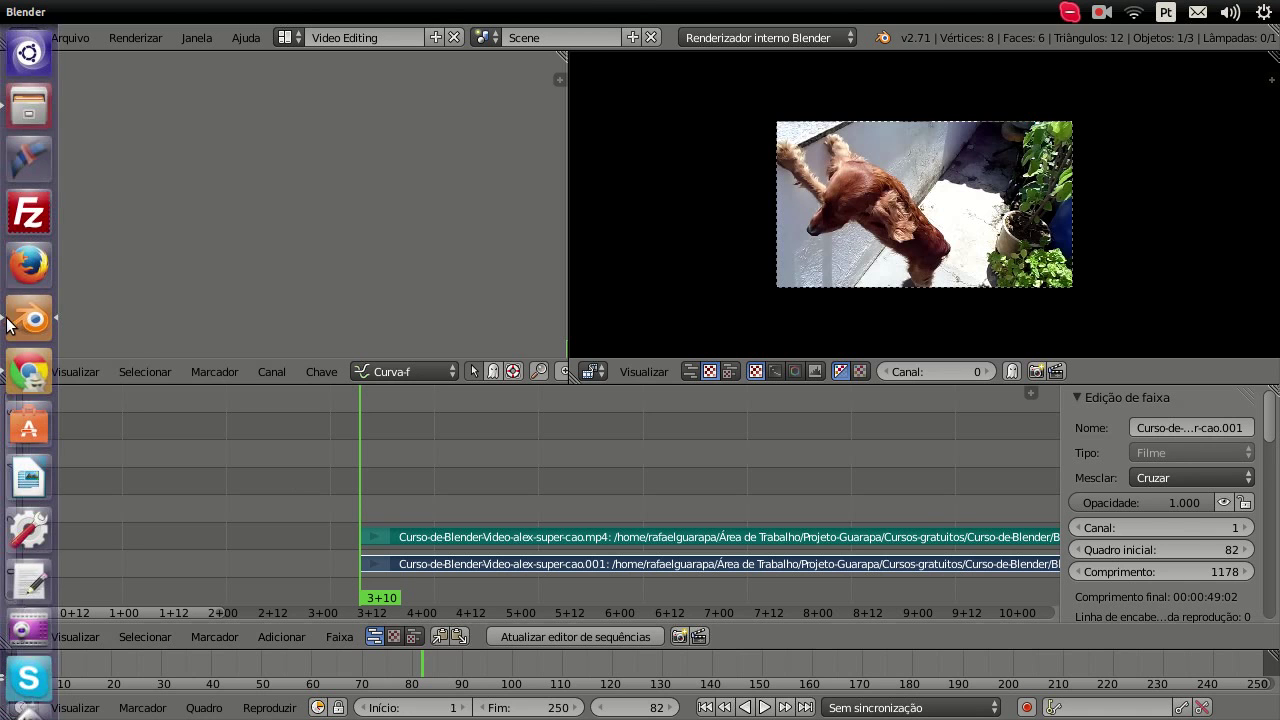
click(16, 128)
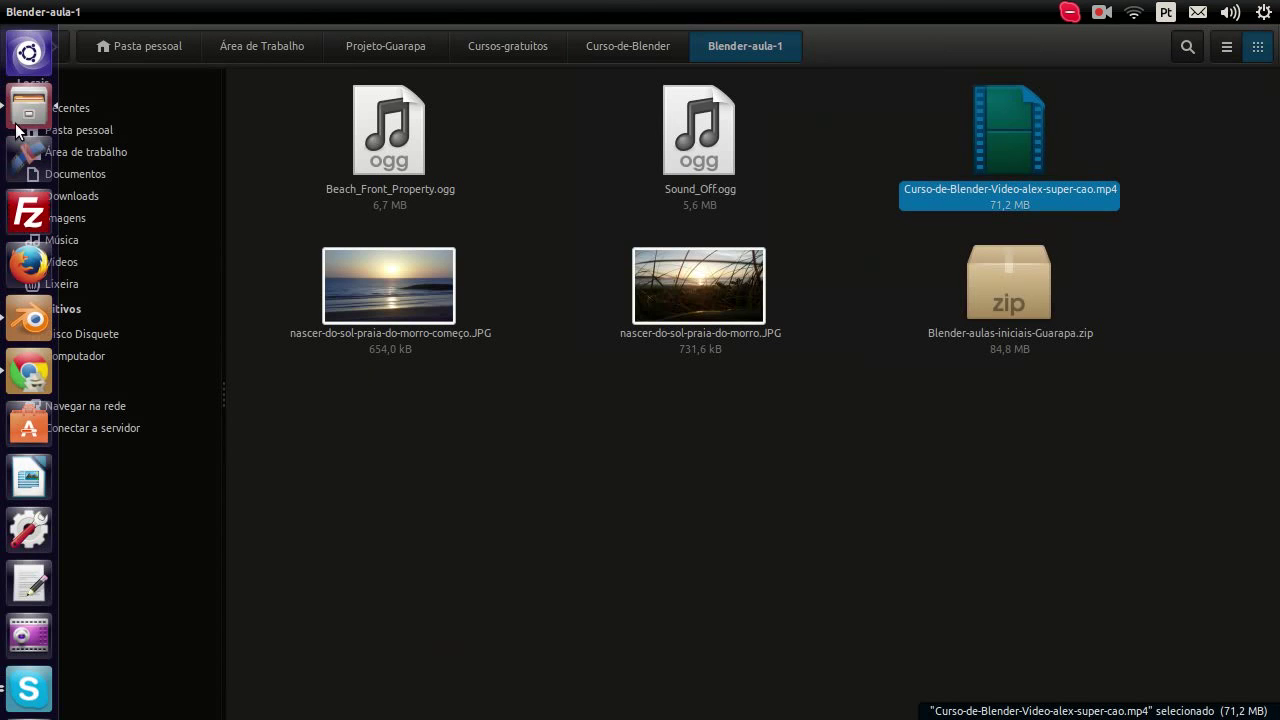
Drop nascer-do-sol-praia-do-morro.JPG into the sequencer as a 26-frame image strip on channel 3 at frame 82.
click(822, 454)
click(706, 341)
click(357, 301)
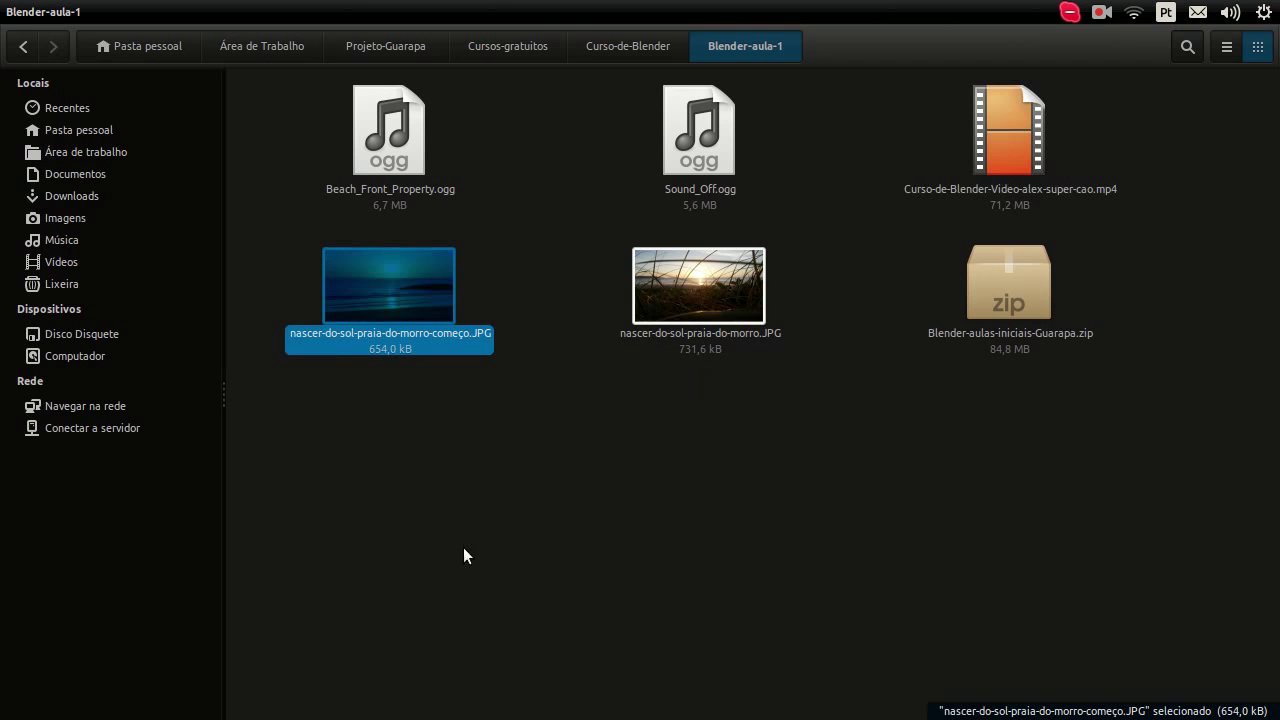
click(716, 301)
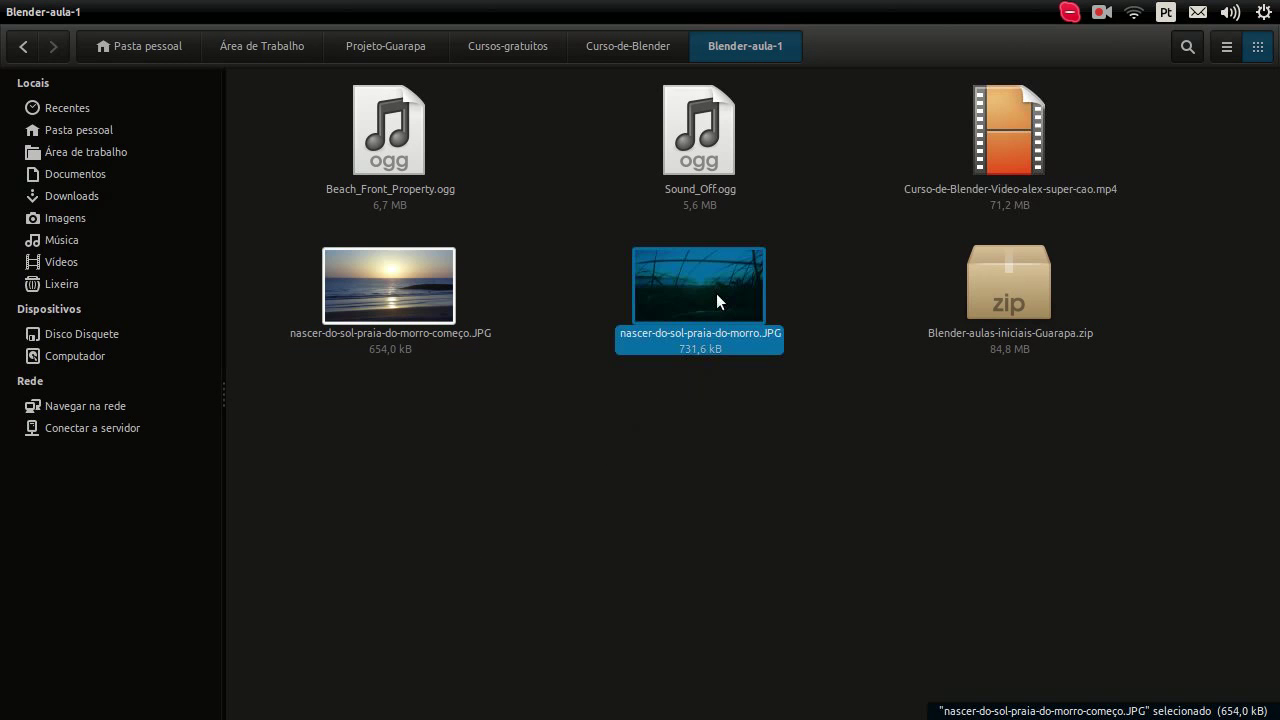
mouse_move(713, 293)
mouse_down()
mouse_move(678, 572)
mouse_move(505, 466)
mouse_up()
key(alt+Tab)
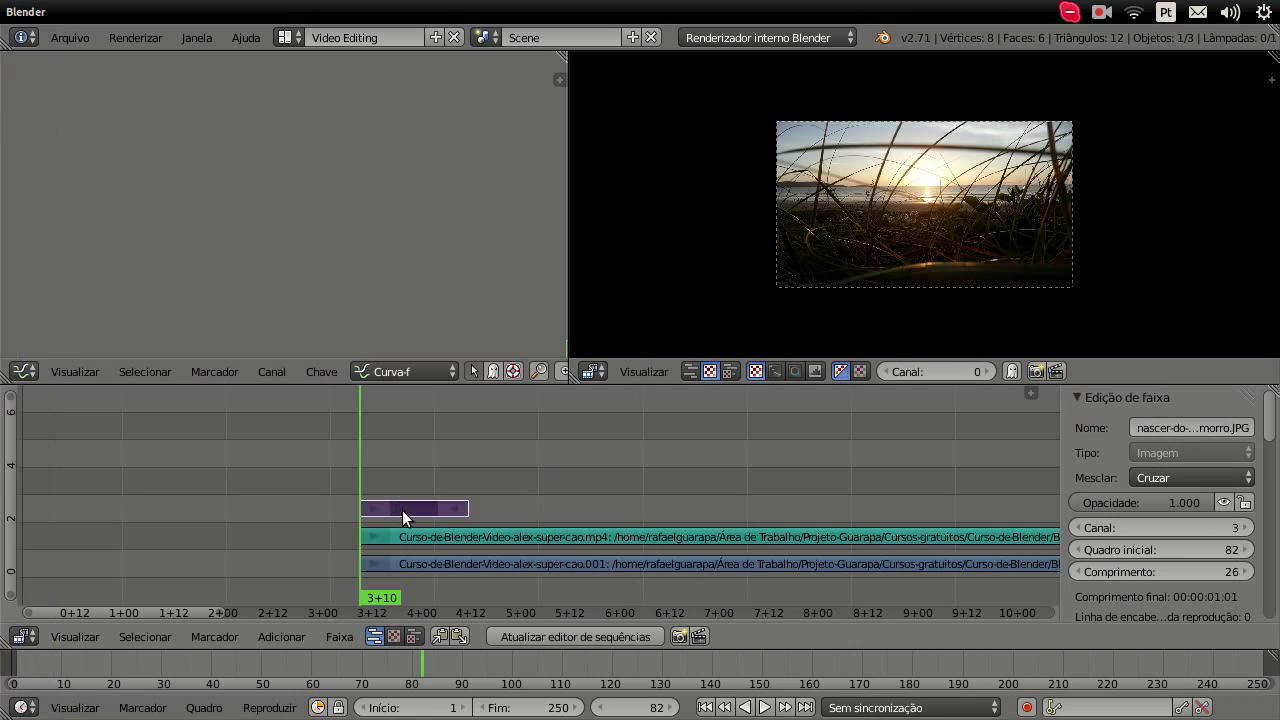
mouse_move(3, 215)
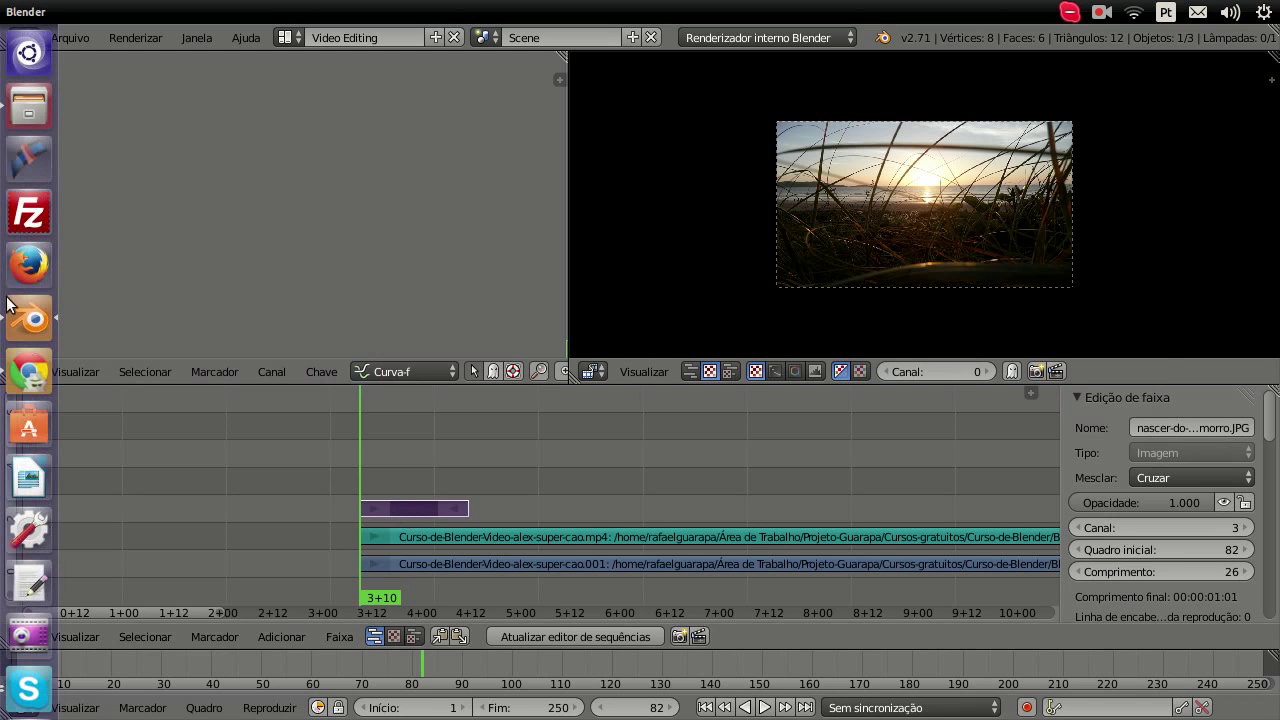
click(20, 106)
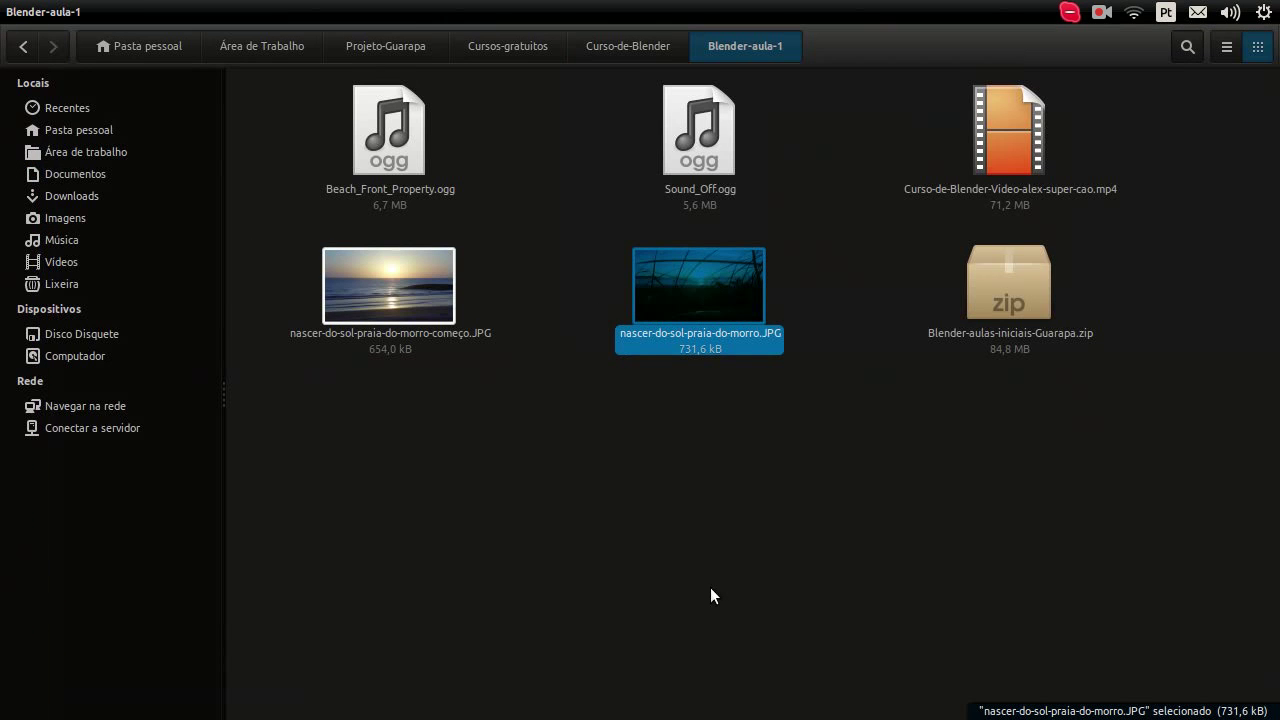
Drop Sound_Off.ogg into the sequencer as a 2300-frame sound strip on channel 4 from frame 82.
click(697, 178)
drag(697, 177, 658, 196)
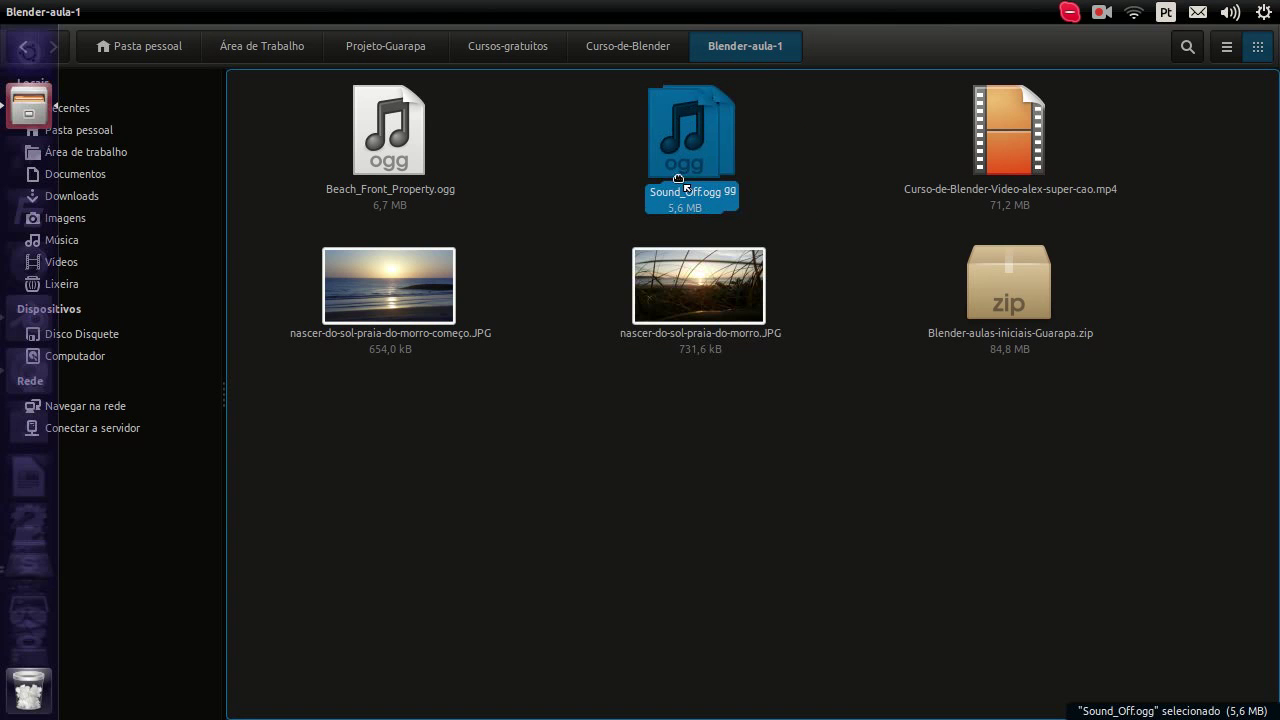
mouse_move(701, 172)
mouse_down()
mouse_move(727, 167)
mouse_move(675, 640)
mouse_up()
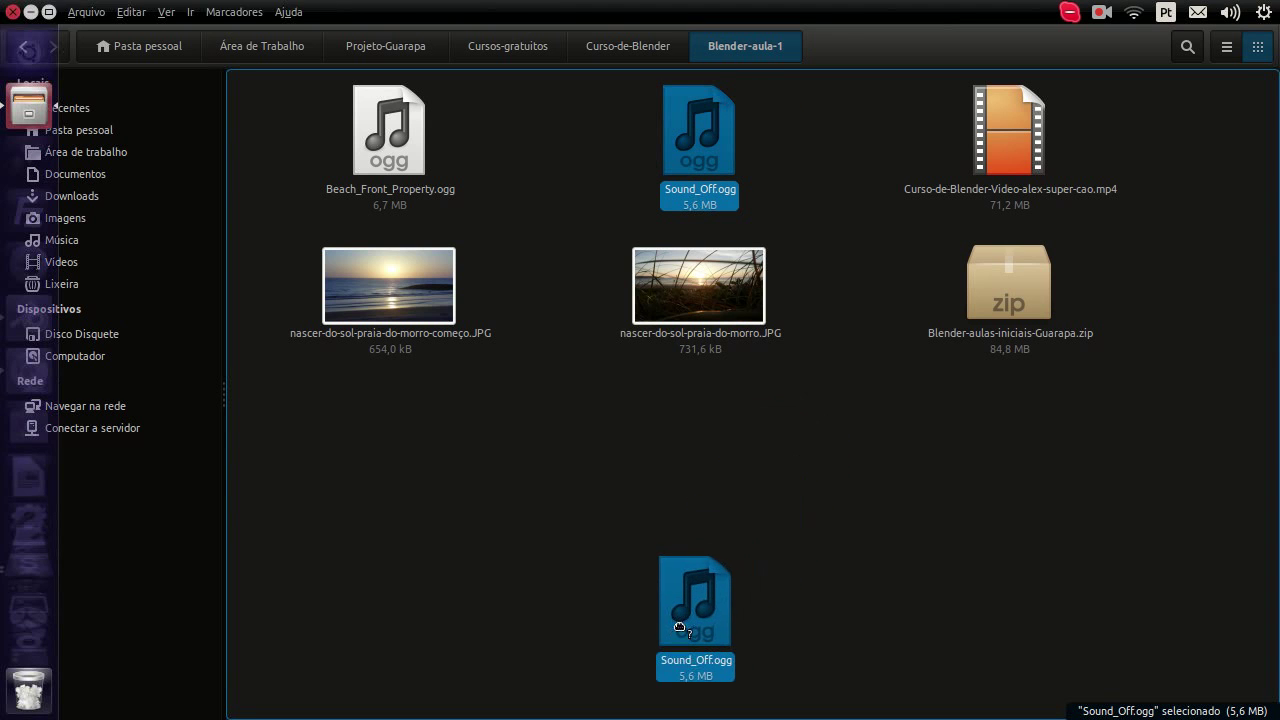
key(alt+Tab)
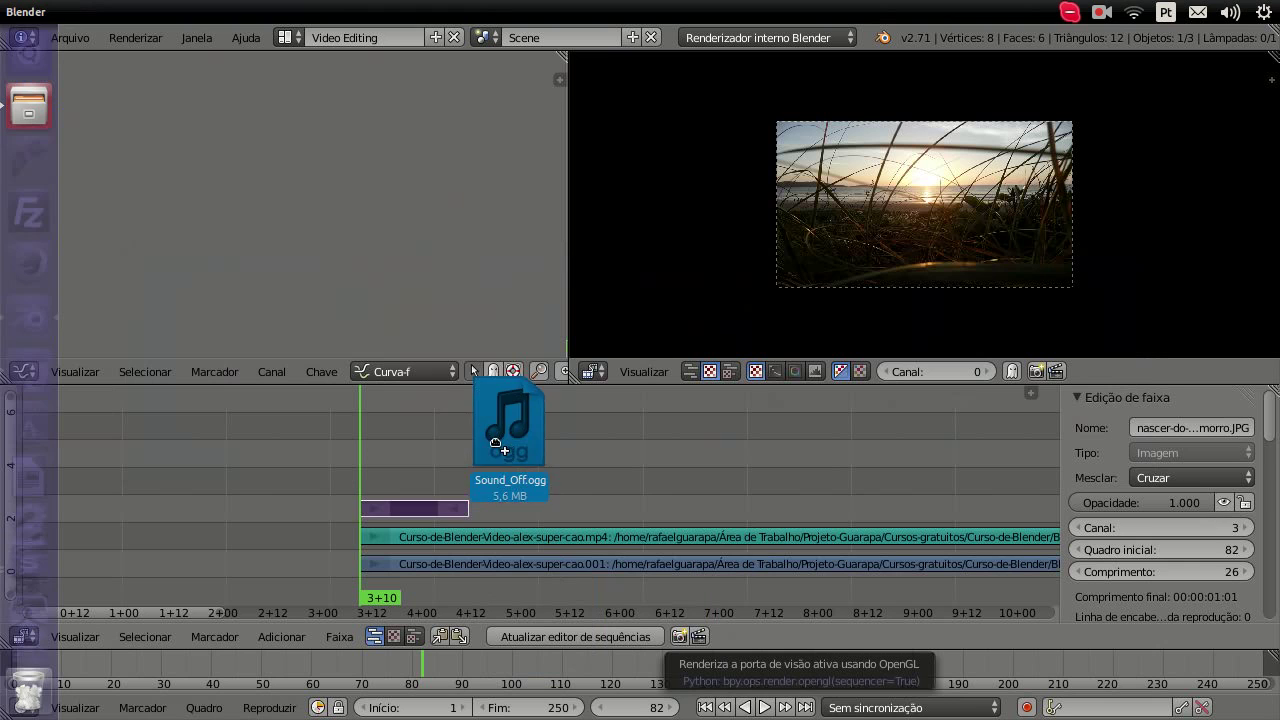
drag(675, 640, 394, 453)
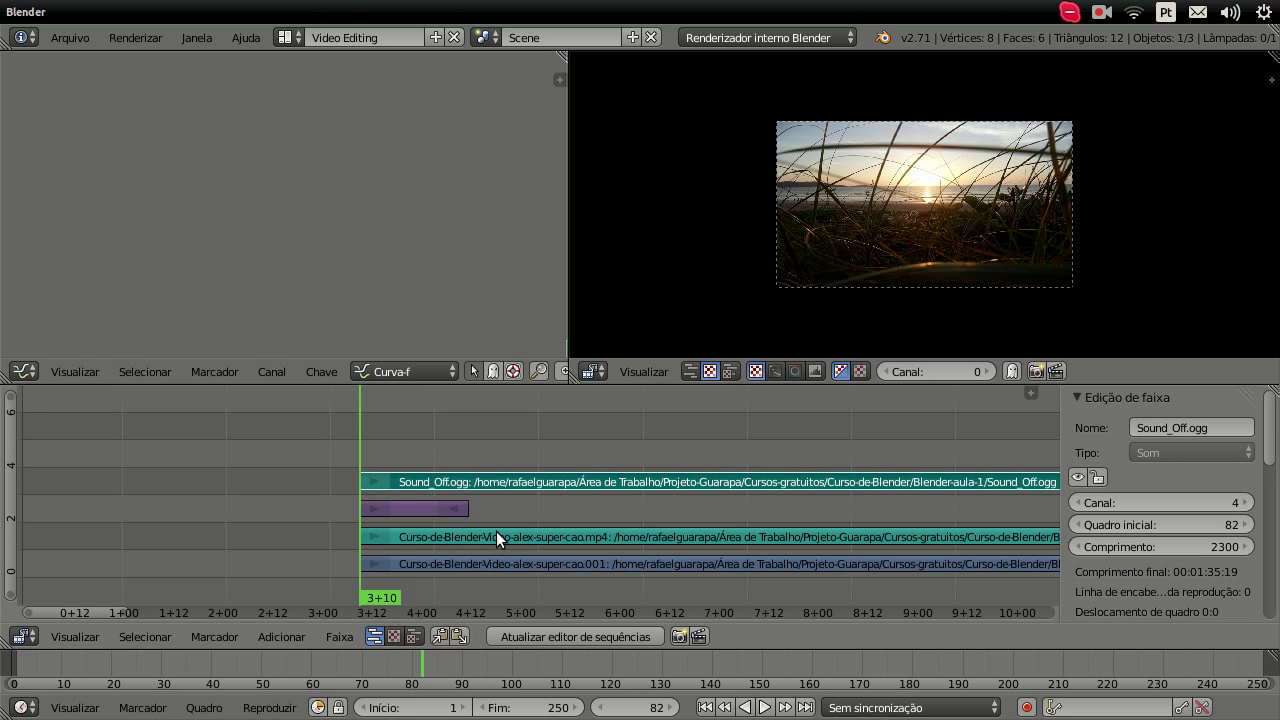
scroll(200, 508, up, 2)
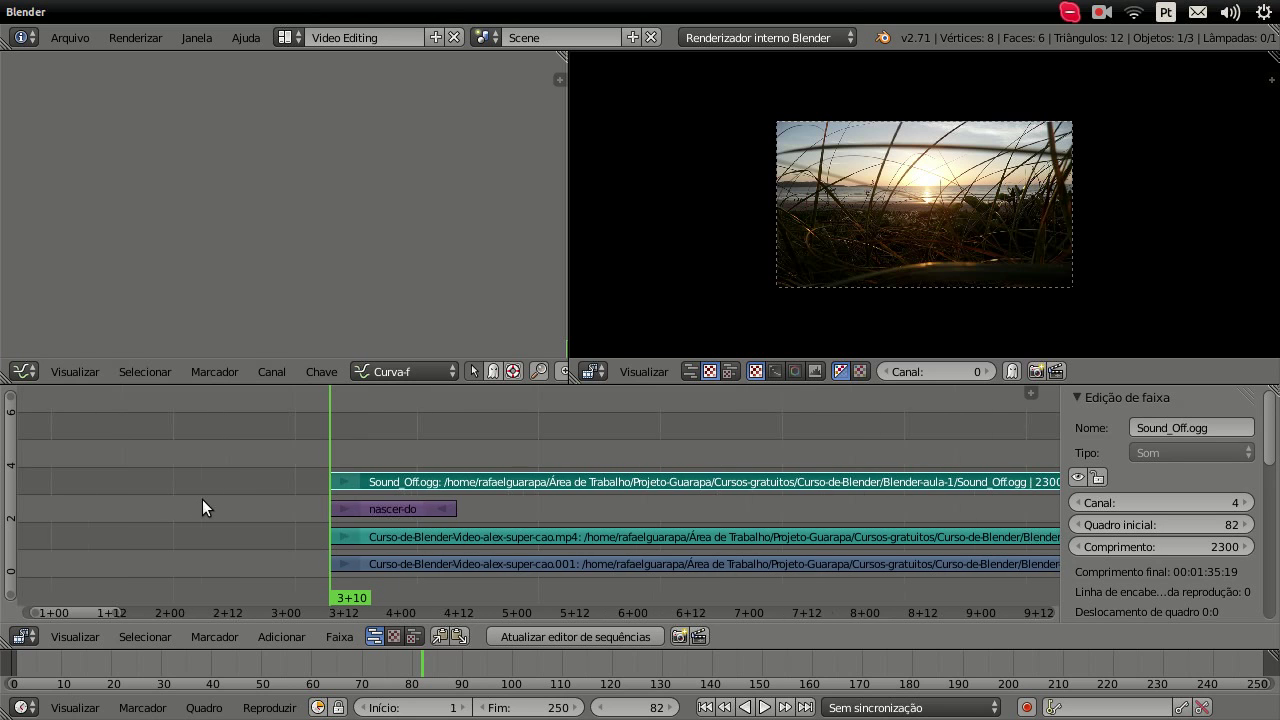
scroll(202, 499, down, 1)
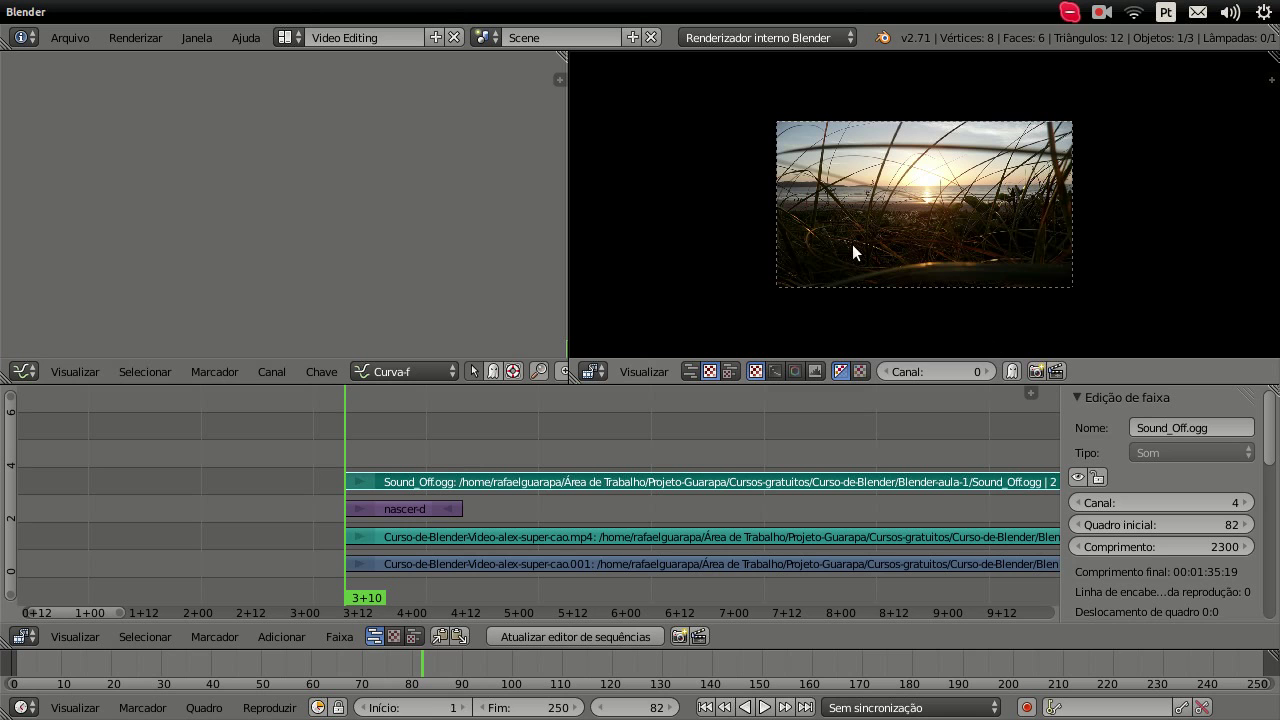
Scroll the sequencer view to inspect the Sound_Off.ogg strip on channel 4.
scroll(852, 244, up, 1)
scroll(852, 244, up, 1)
scroll(852, 244, up, 1)
scroll(852, 244, up, 2)
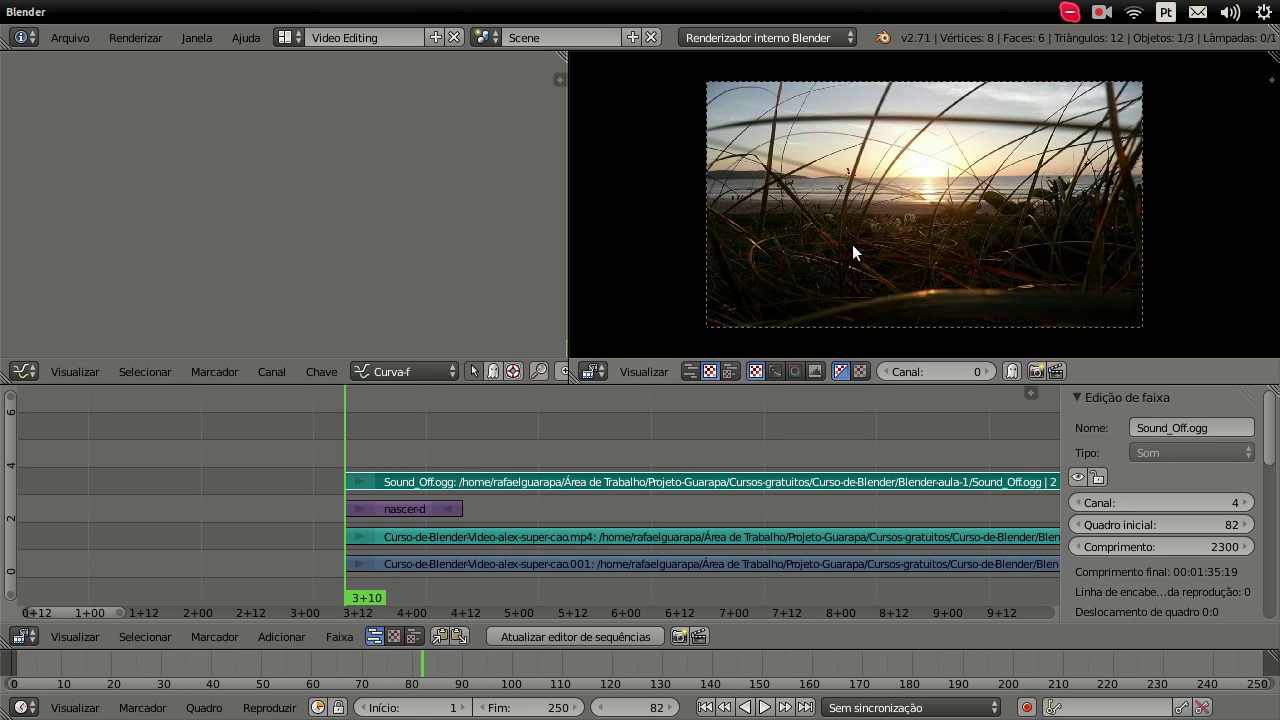
scroll(852, 244, up, 1)
scroll(852, 244, up, 1)
scroll(852, 244, up, 1)
scroll(852, 244, up, 1)
scroll(852, 244, up, 1)
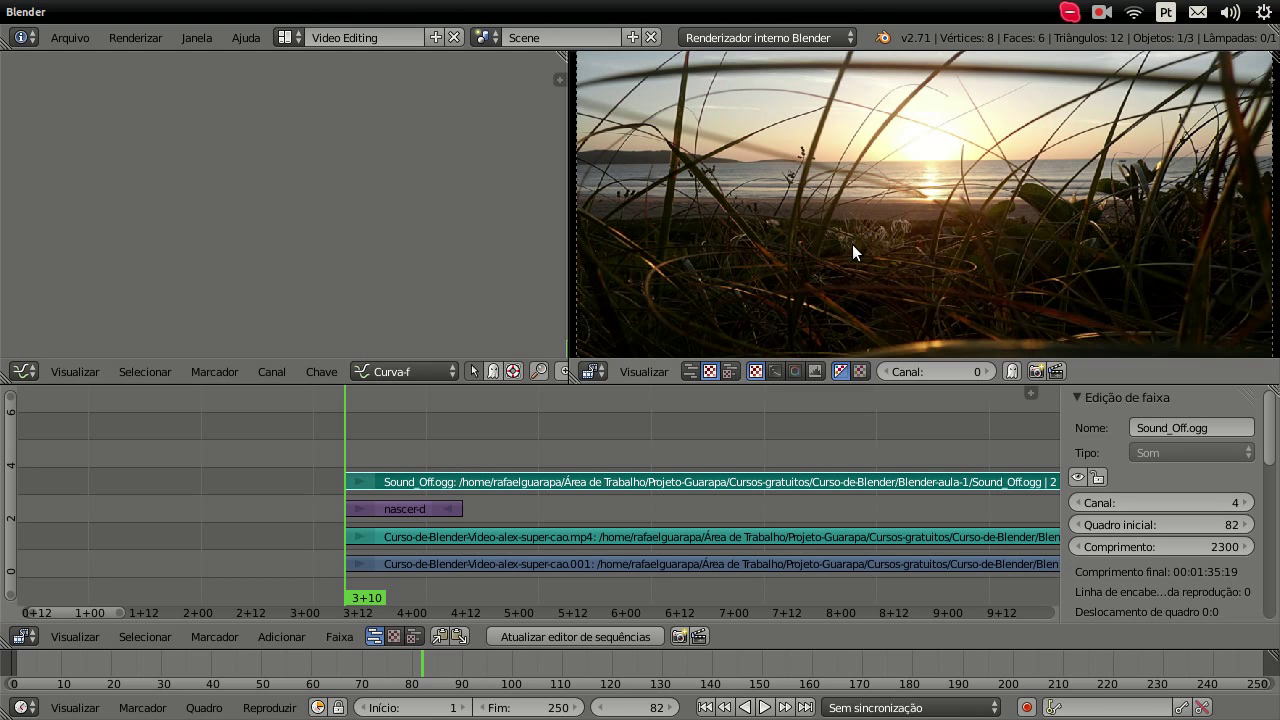
scroll(855, 243, down, 1)
scroll(871, 221, down, 2)
scroll(871, 221, down, 1)
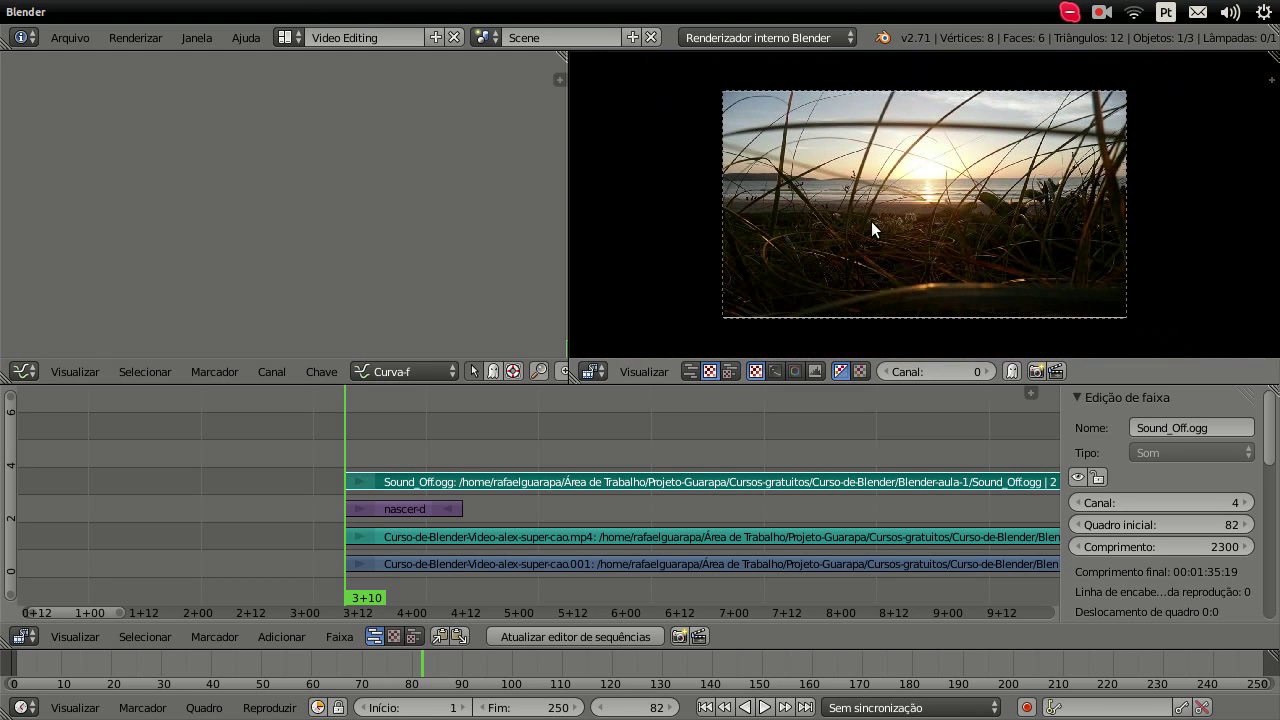
scroll(871, 221, up, 1)
scroll(871, 221, up, 1)
scroll(871, 221, up, 1)
scroll(871, 221, down, 2)
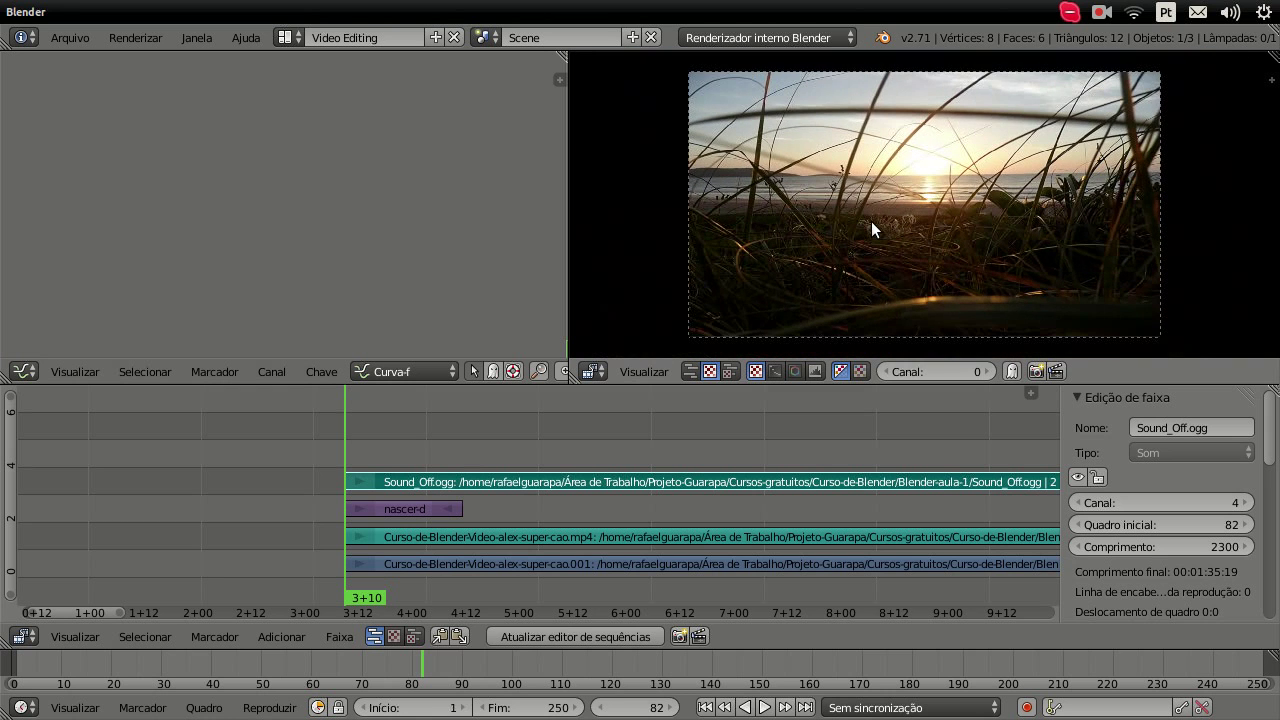
scroll(871, 221, up, 1)
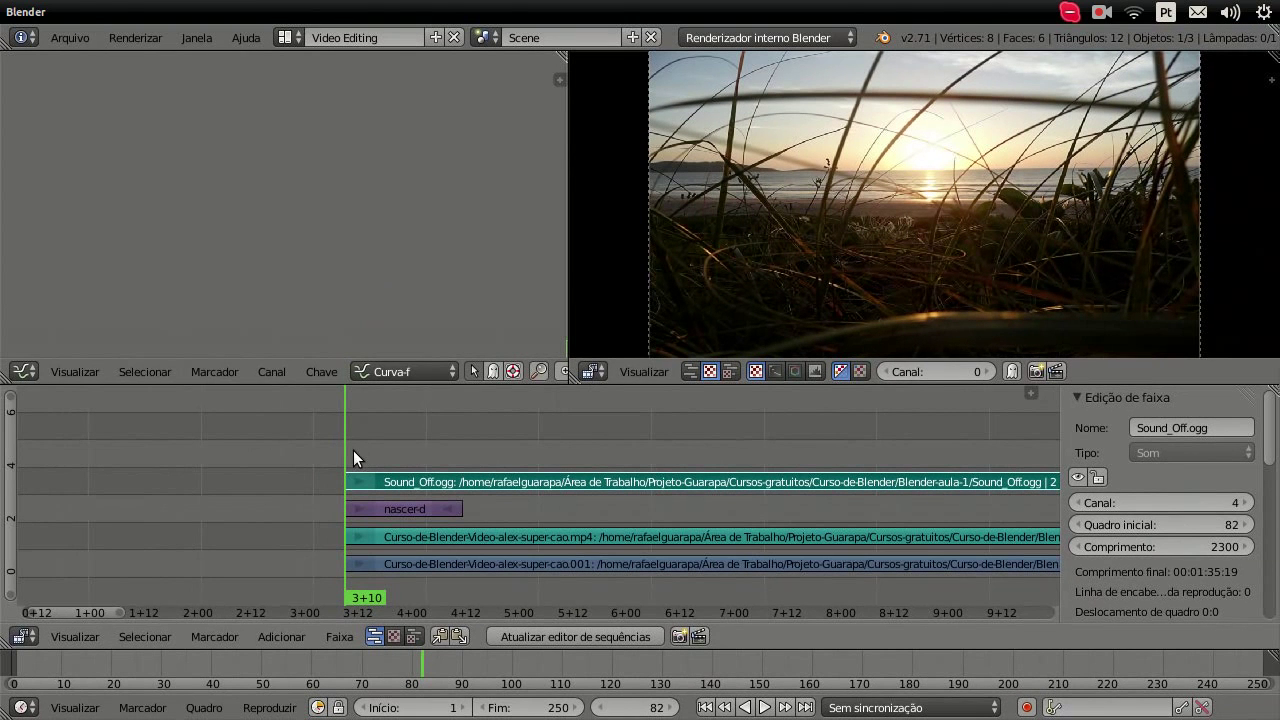
Move the playhead from frame 82 to about frame 92.
mouse_move(368, 437)
mouse_down()
mouse_move(975, 420)
mouse_move(589, 462)
mouse_move(831, 457)
mouse_move(744, 466)
mouse_up()
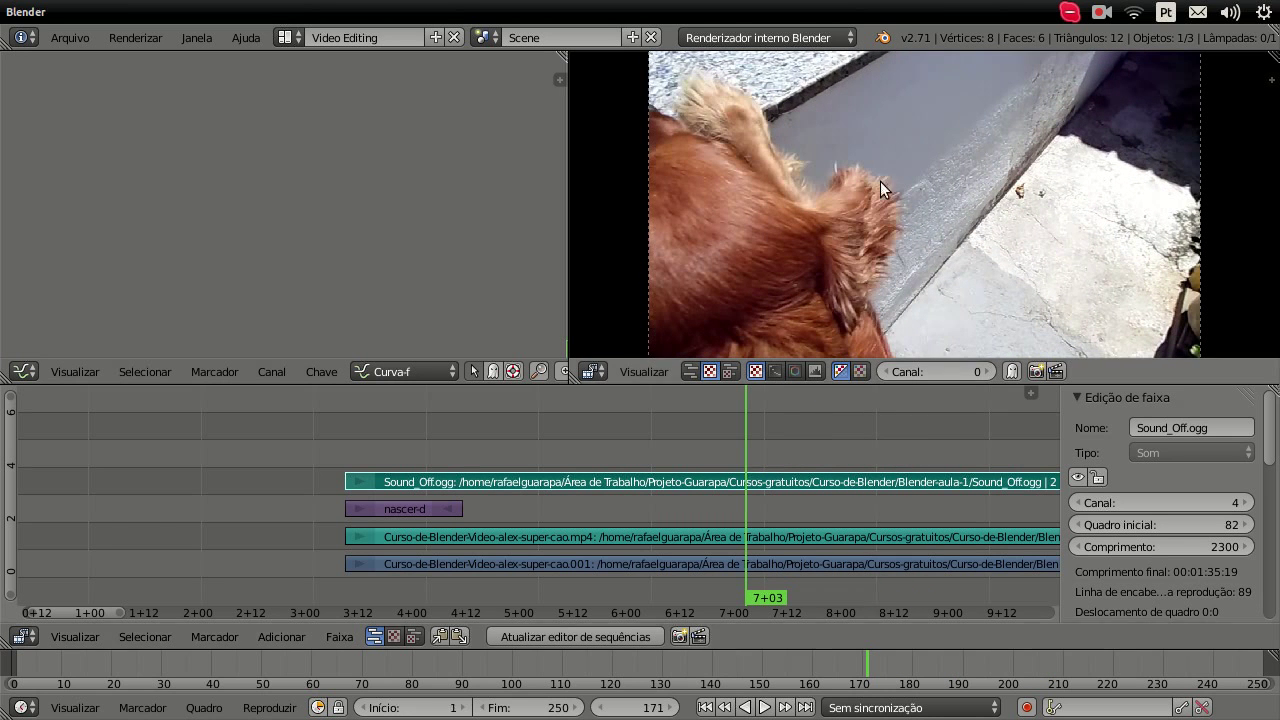
scroll(883, 170, down, 1)
scroll(883, 170, down, 1)
Zoom the sequencer timeline out to show all four strips starting at frame 82.
scroll(883, 170, down, 1)
scroll(883, 170, down, 1)
scroll(883, 177, up, 2)
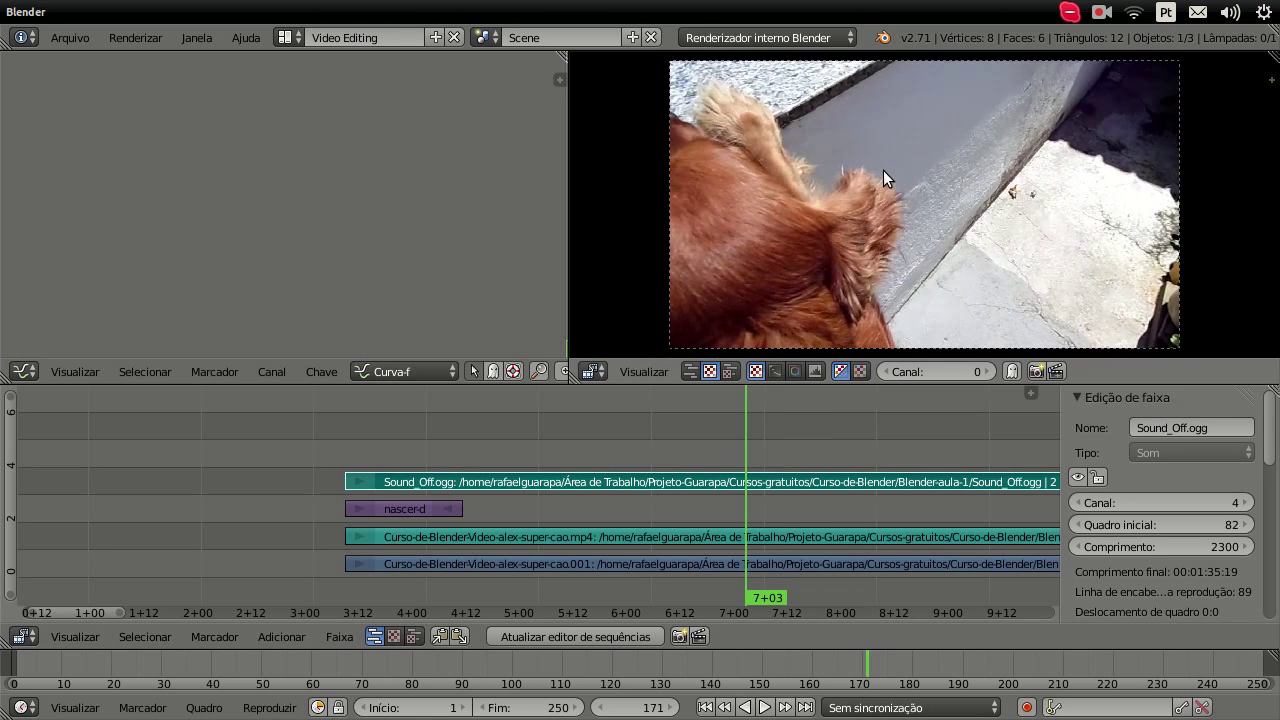
scroll(883, 177, up, 1)
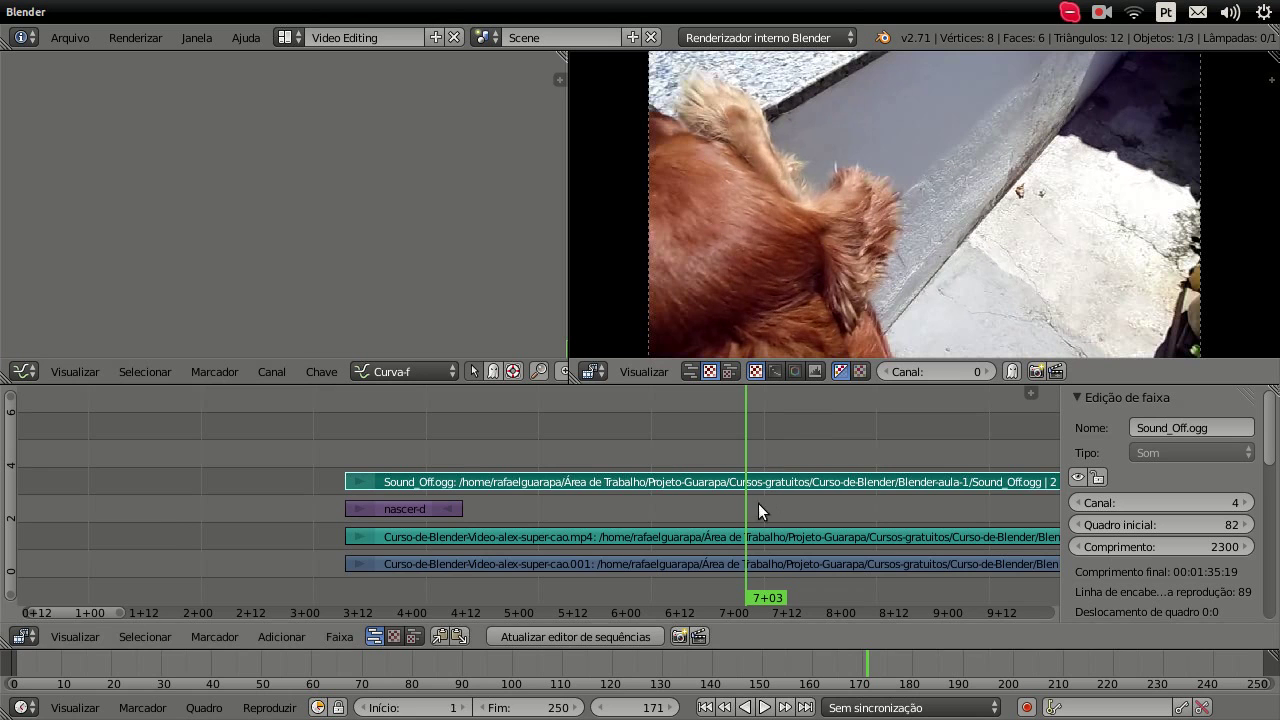
scroll(708, 483, down, 2)
scroll(708, 483, down, 2)
scroll(708, 483, down, 1)
scroll(707, 482, down, 1)
scroll(707, 482, down, 1)
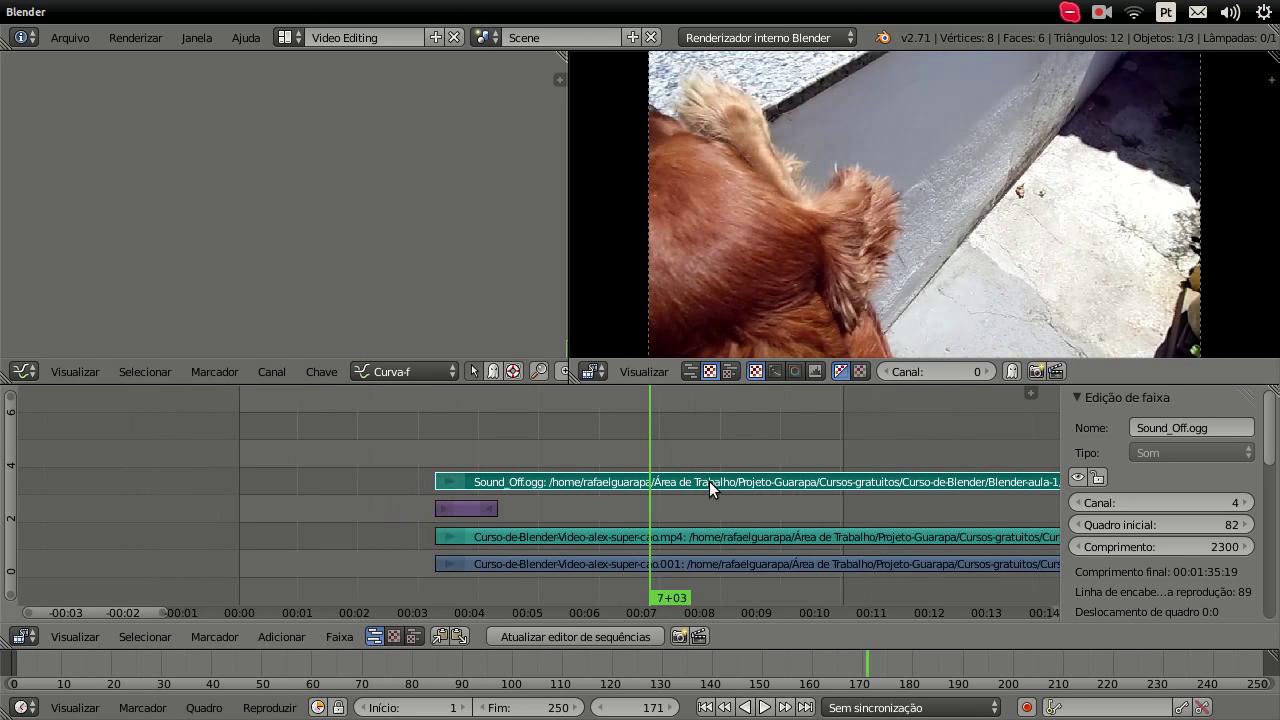
scroll(760, 284, down, 1)
scroll(760, 284, down, 1)
scroll(760, 290, up, 2)
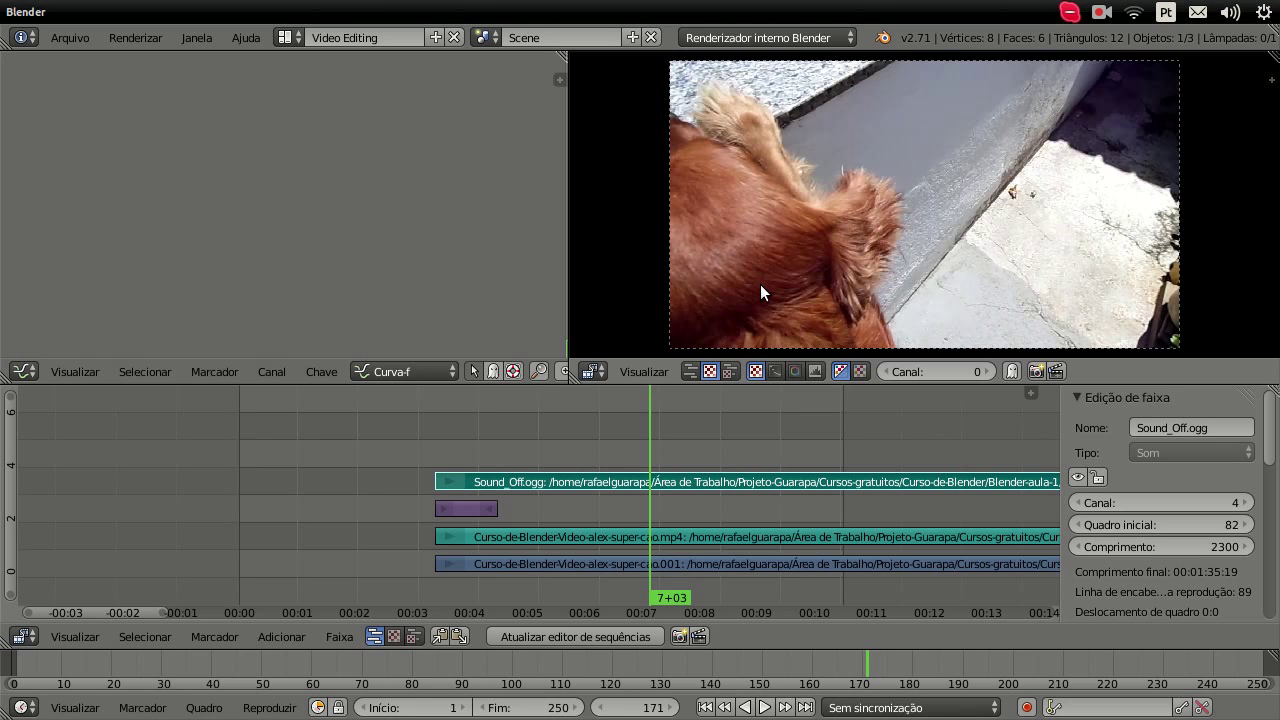
scroll(760, 291, up, 1)
scroll(760, 291, down, 2)
scroll(760, 291, up, 1)
scroll(760, 284, up, 1)
scroll(698, 447, down, 2)
scroll(698, 447, down, 1)
scroll(698, 439, down, 1)
scroll(698, 443, down, 1)
scroll(694, 445, down, 1)
scroll(694, 445, down, 1)
scroll(694, 445, down, 1)
scroll(694, 445, down, 1)
scroll(694, 445, down, 1)
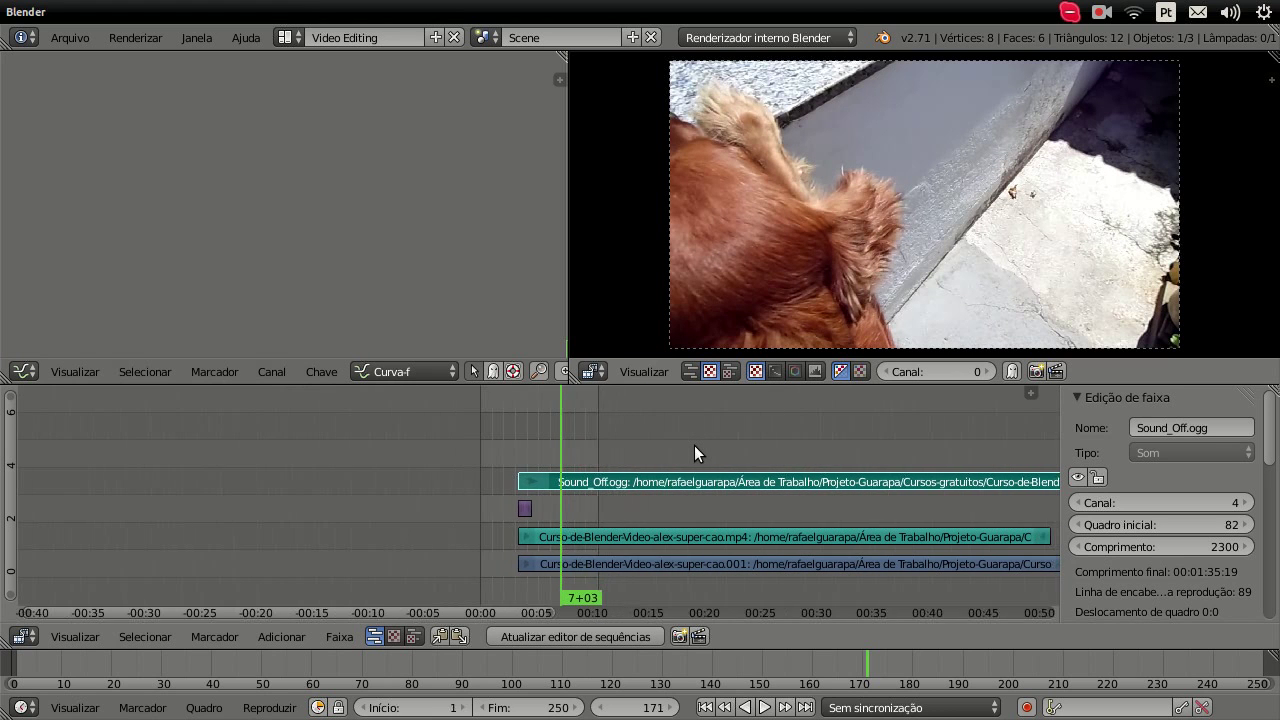
scroll(694, 445, down, 1)
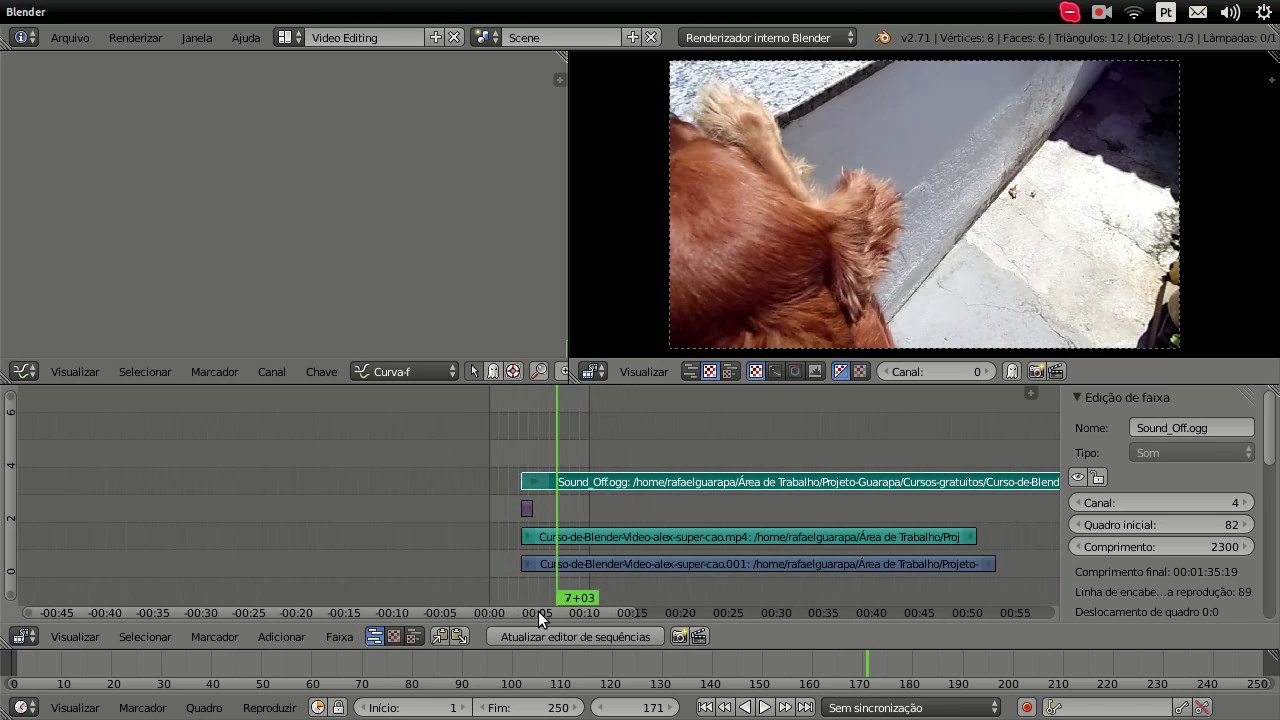
Scrub past the dog video's end, leaving the playhead at frame 1416 over only Sound_Off.ogg.
drag(538, 613, 829, 628)
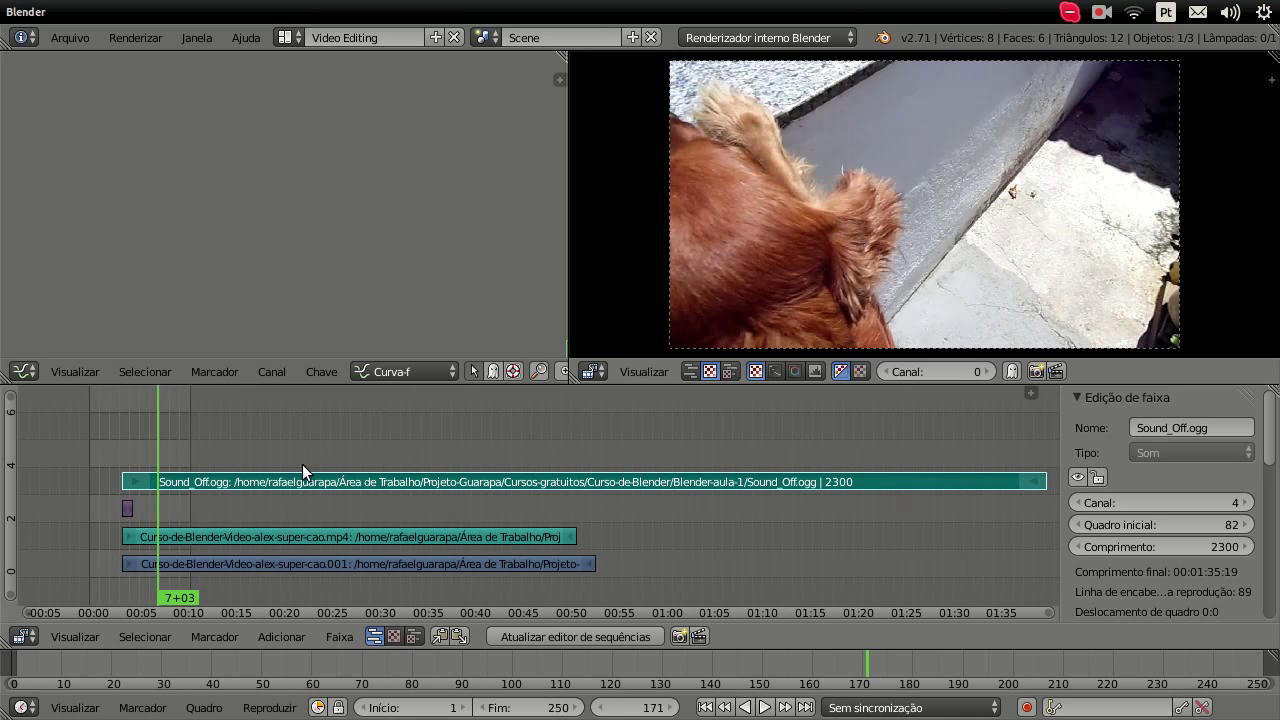
mouse_move(195, 456)
mouse_down()
mouse_move(457, 476)
mouse_move(588, 466)
mouse_move(599, 519)
mouse_up()
mouse_move(594, 565)
mouse_down()
mouse_move(608, 436)
mouse_move(647, 445)
mouse_move(590, 442)
mouse_move(606, 442)
mouse_up()
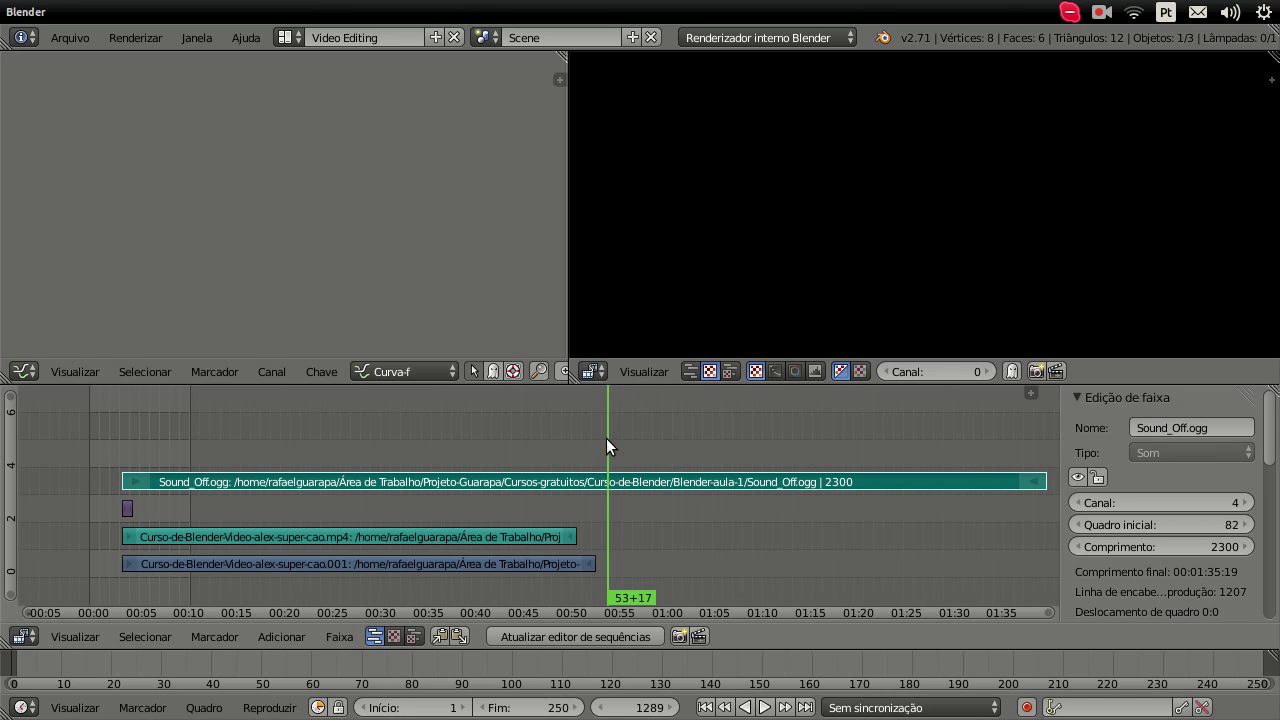
mouse_move(606, 440)
mouse_down()
mouse_move(558, 453)
mouse_move(894, 449)
mouse_up()
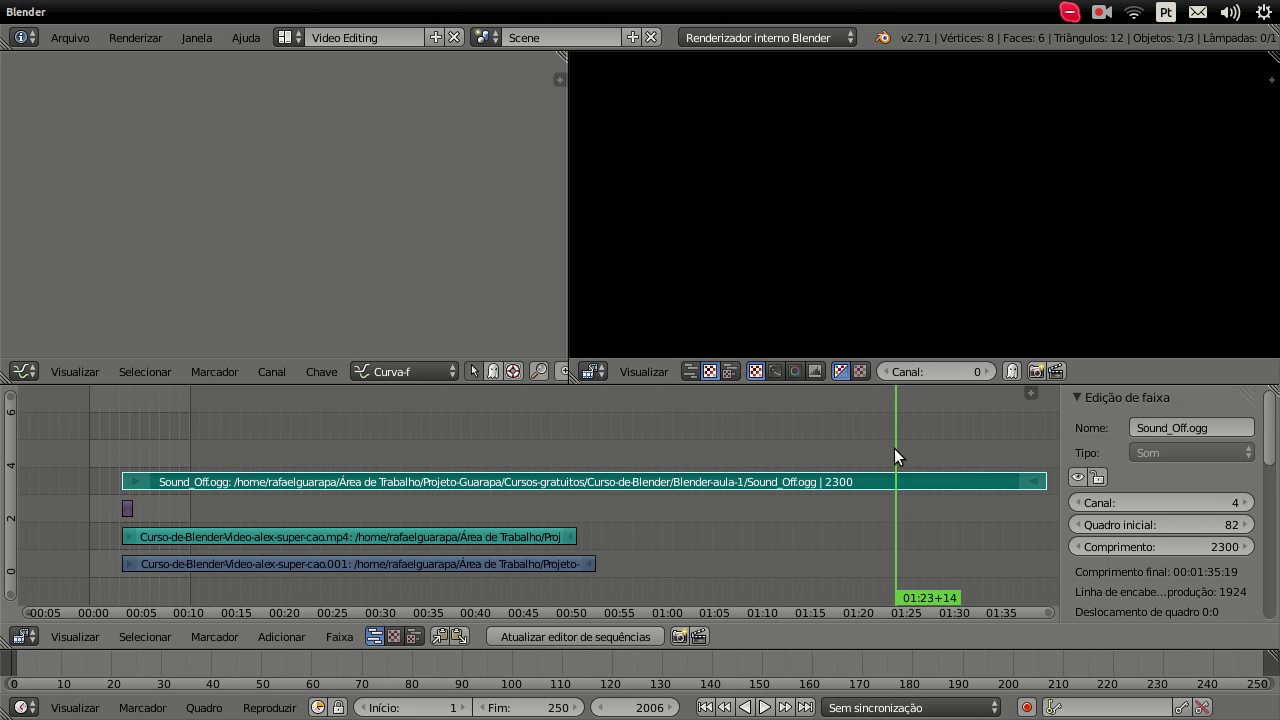
drag(548, 439, 657, 463)
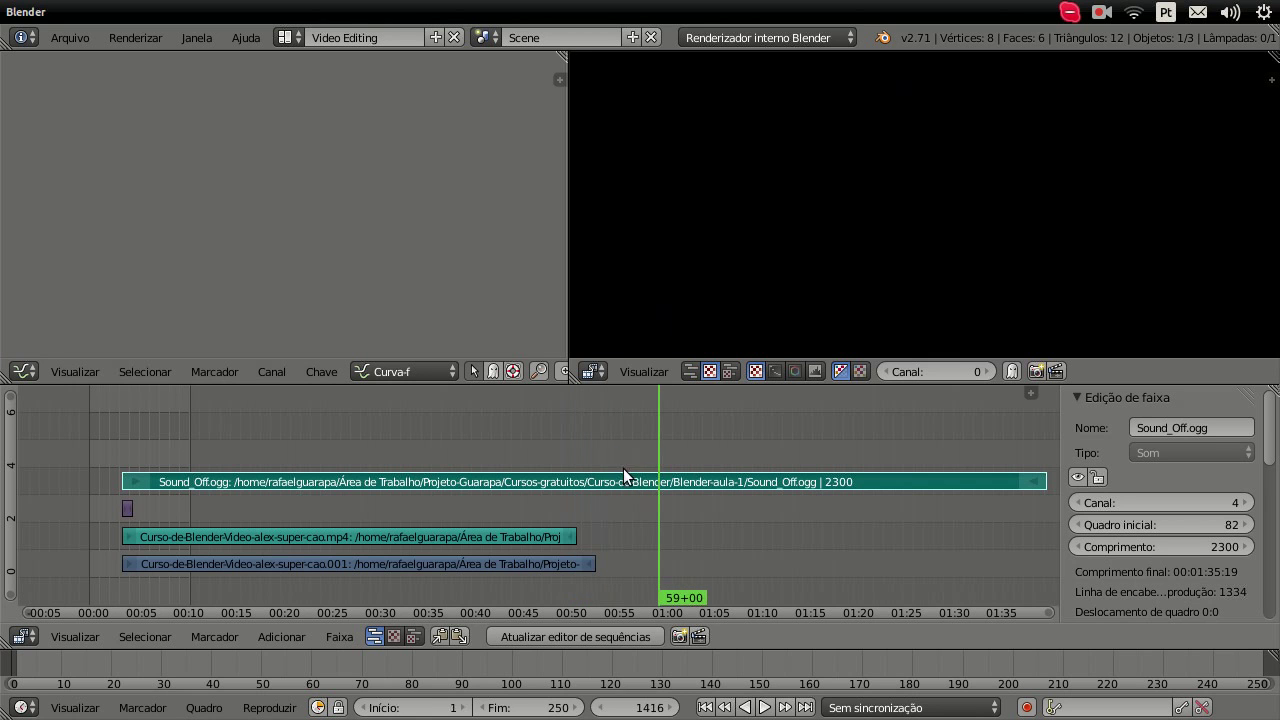
Move the playhead back to frame 1257, the dog video's final frame.
drag(623, 468, 589, 456)
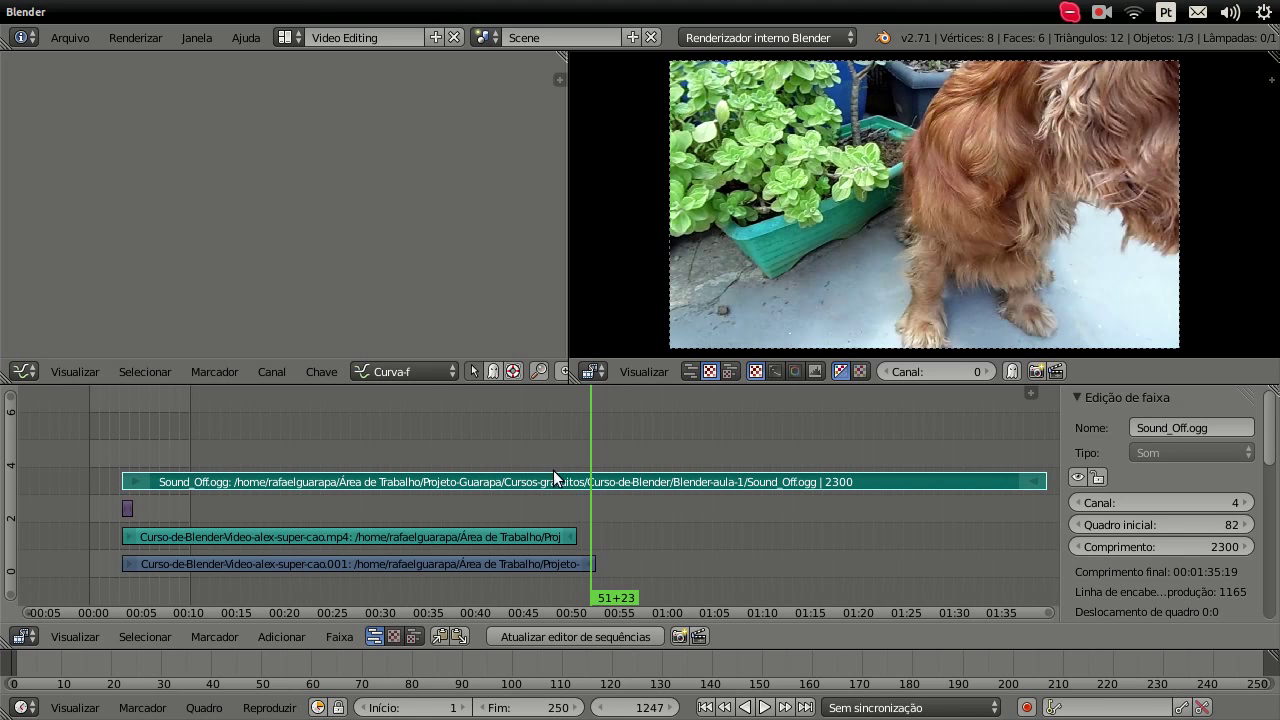
mouse_move(587, 458)
mouse_down()
mouse_move(576, 455)
mouse_move(593, 458)
mouse_up()
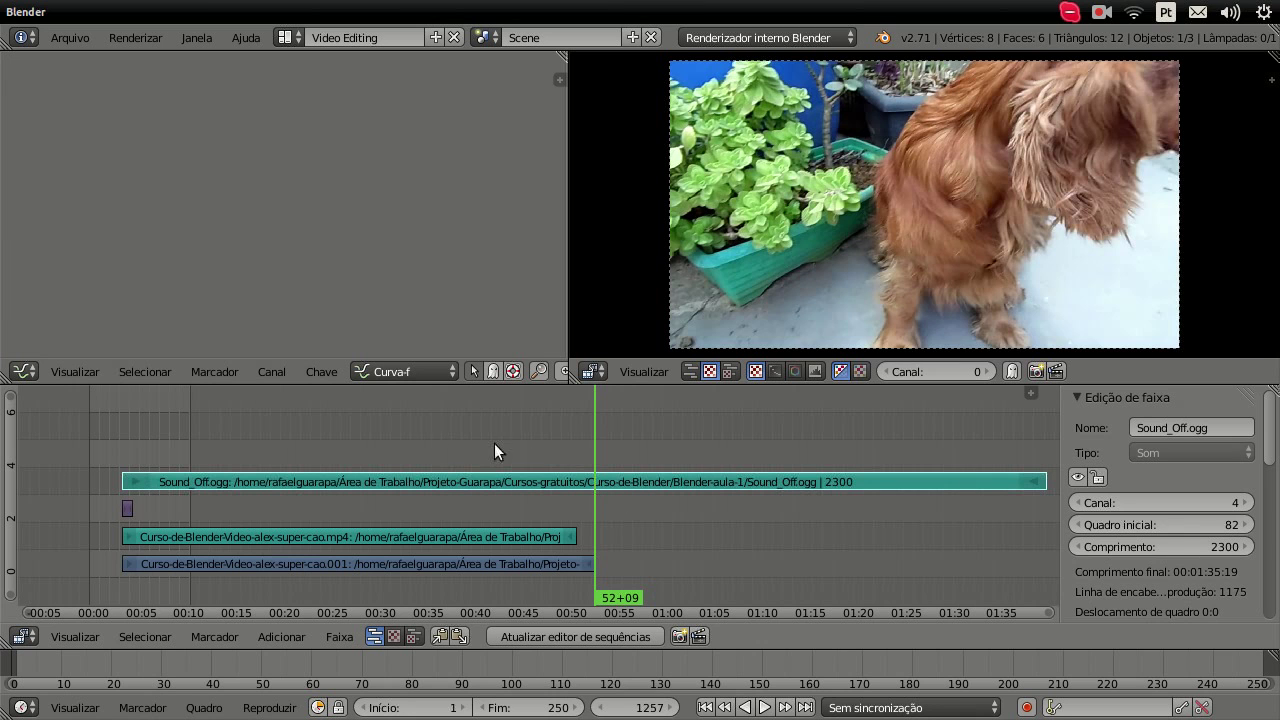
mouse_move(2, 260)
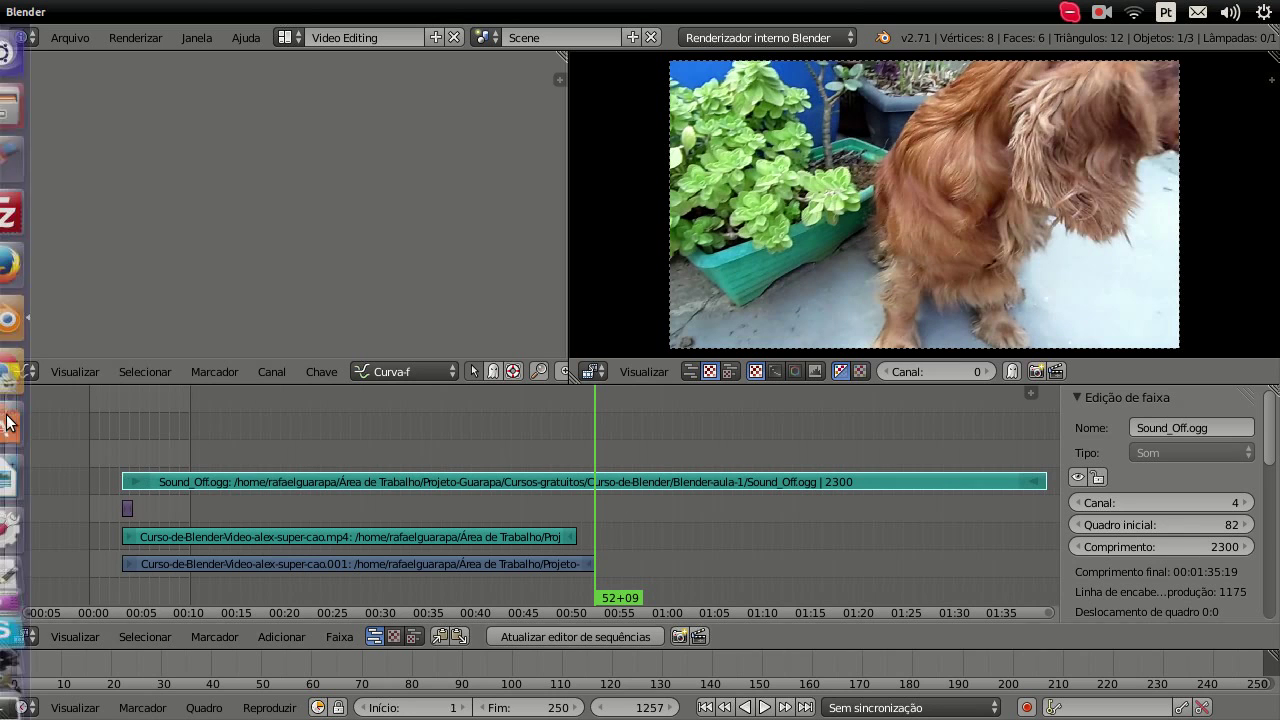
click(27, 114)
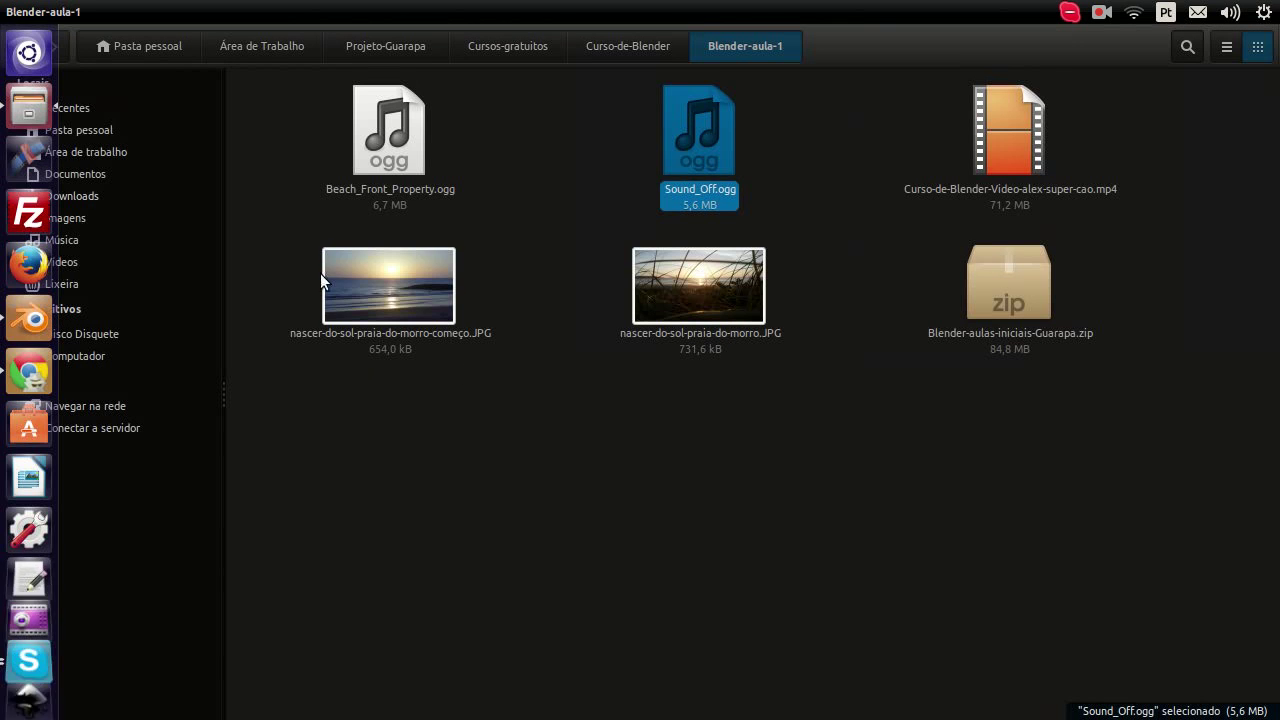
right_click(541, 431)
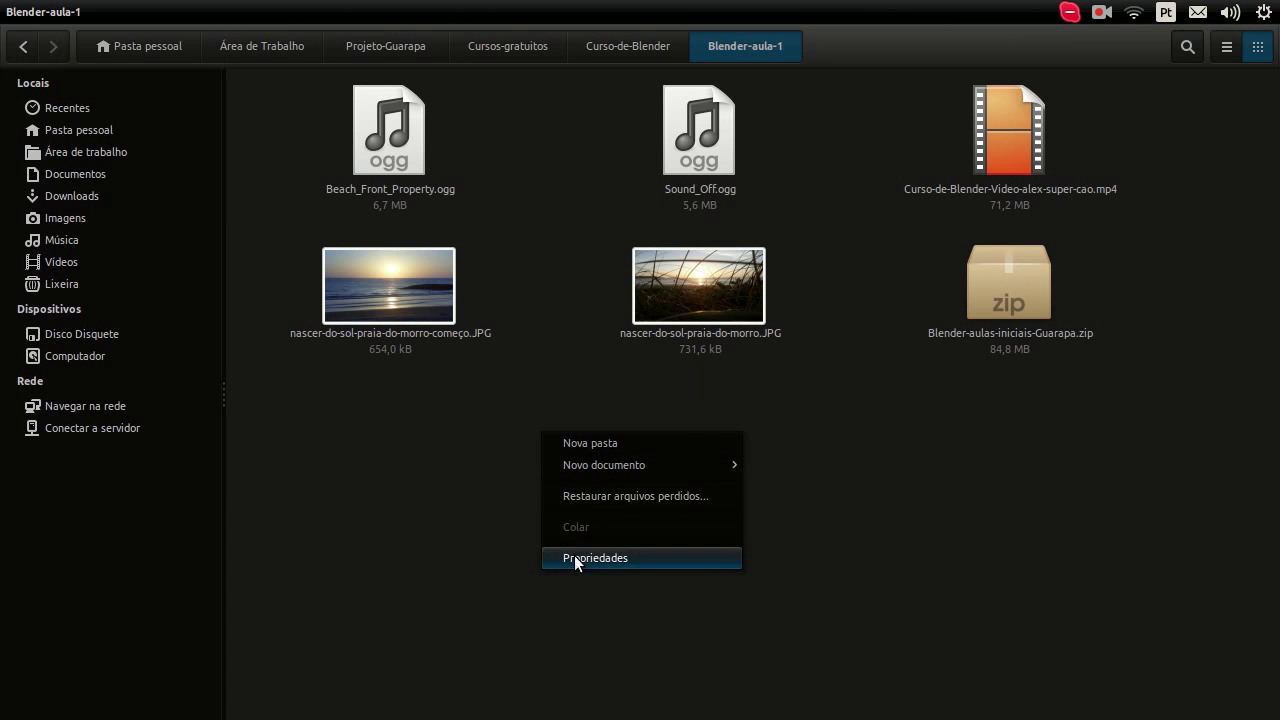
click(484, 446)
mouse_move(2, 292)
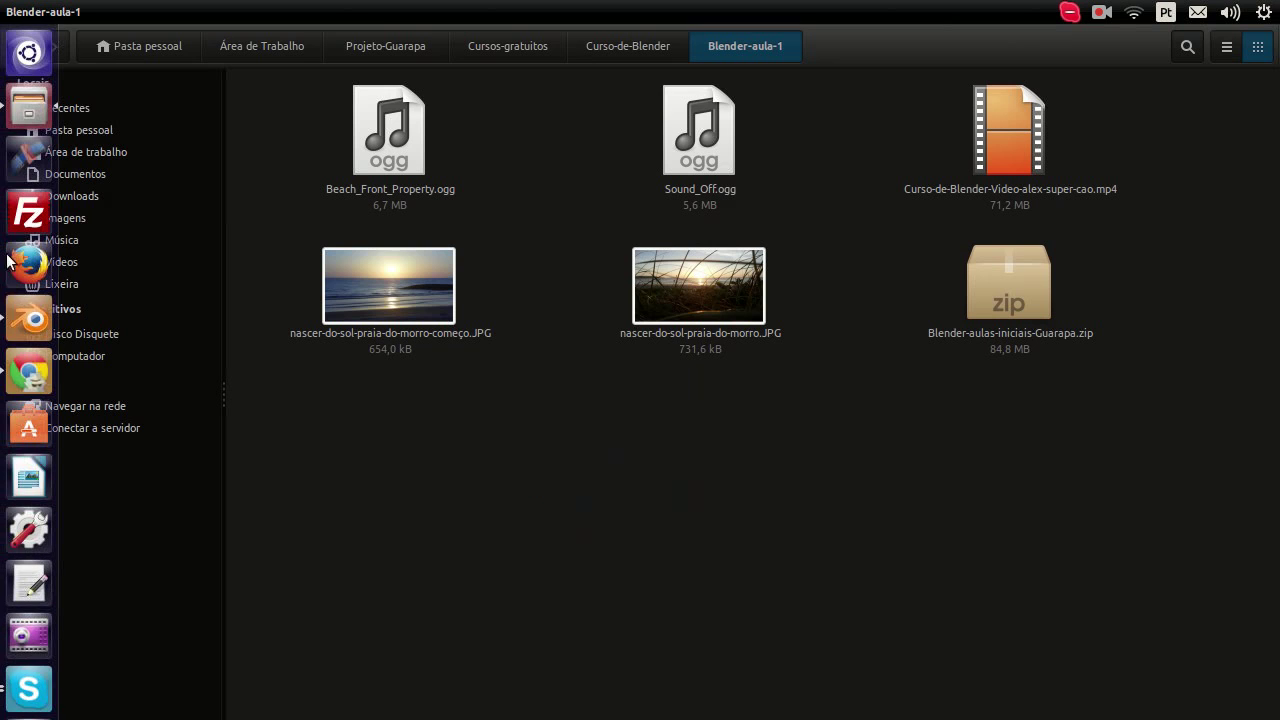
click(28, 320)
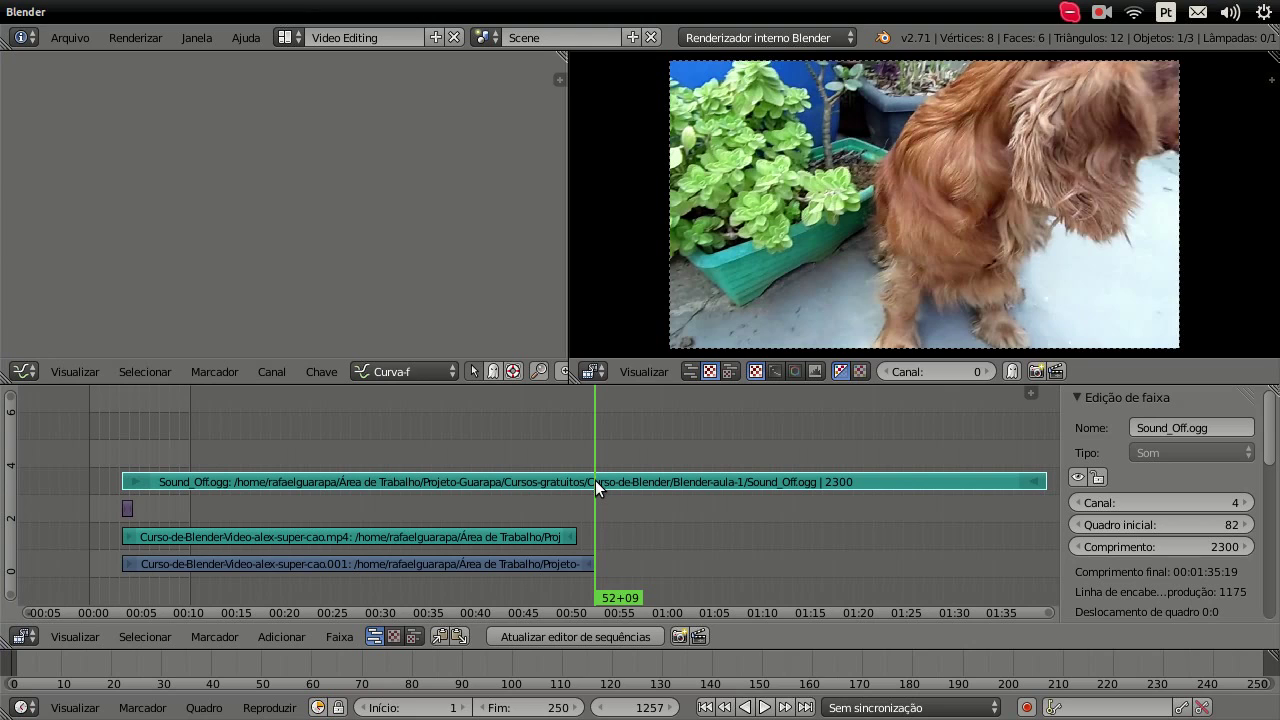
Scrub through the dog video to frame 1157 and deselect all strips.
drag(590, 461, 401, 440)
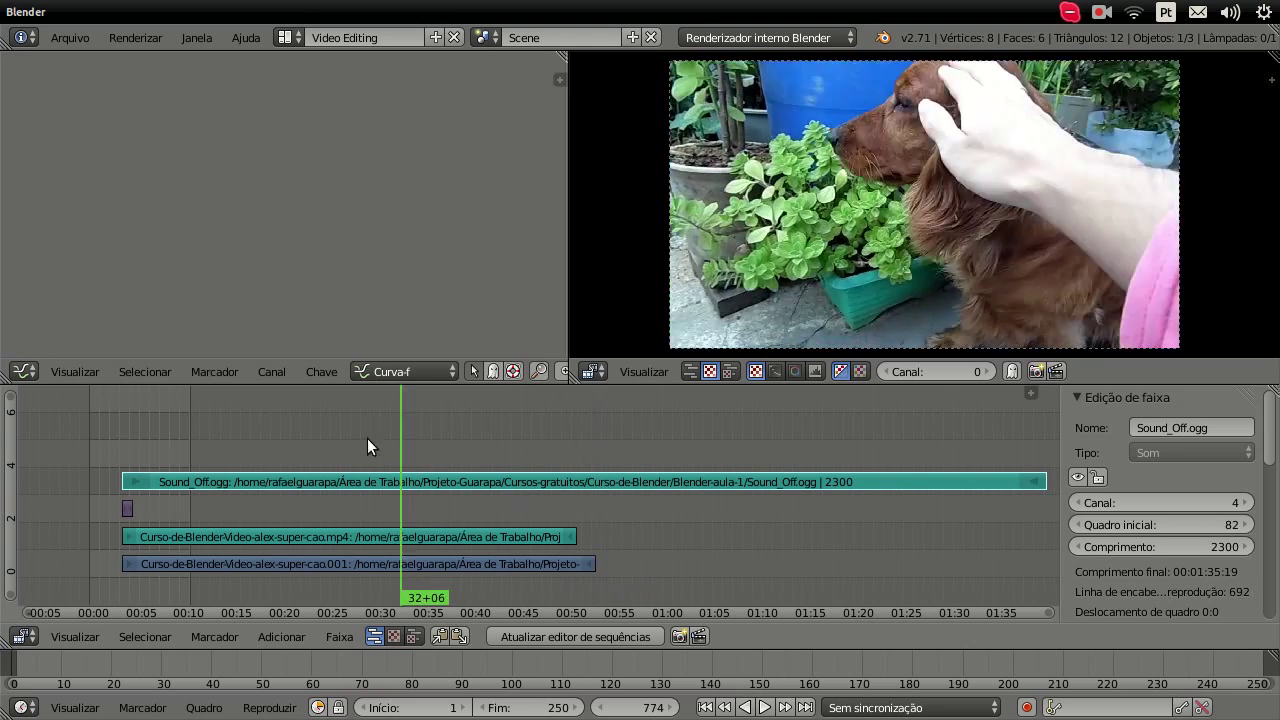
drag(367, 440, 554, 466)
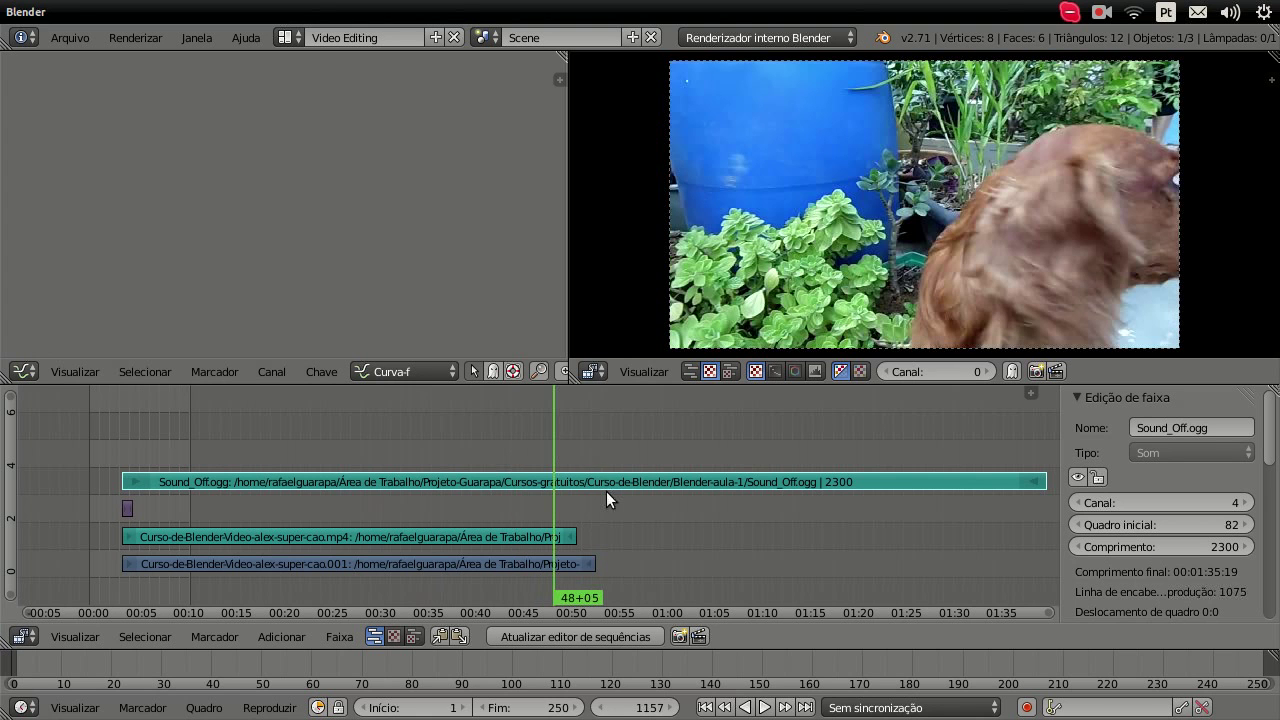
key(a)
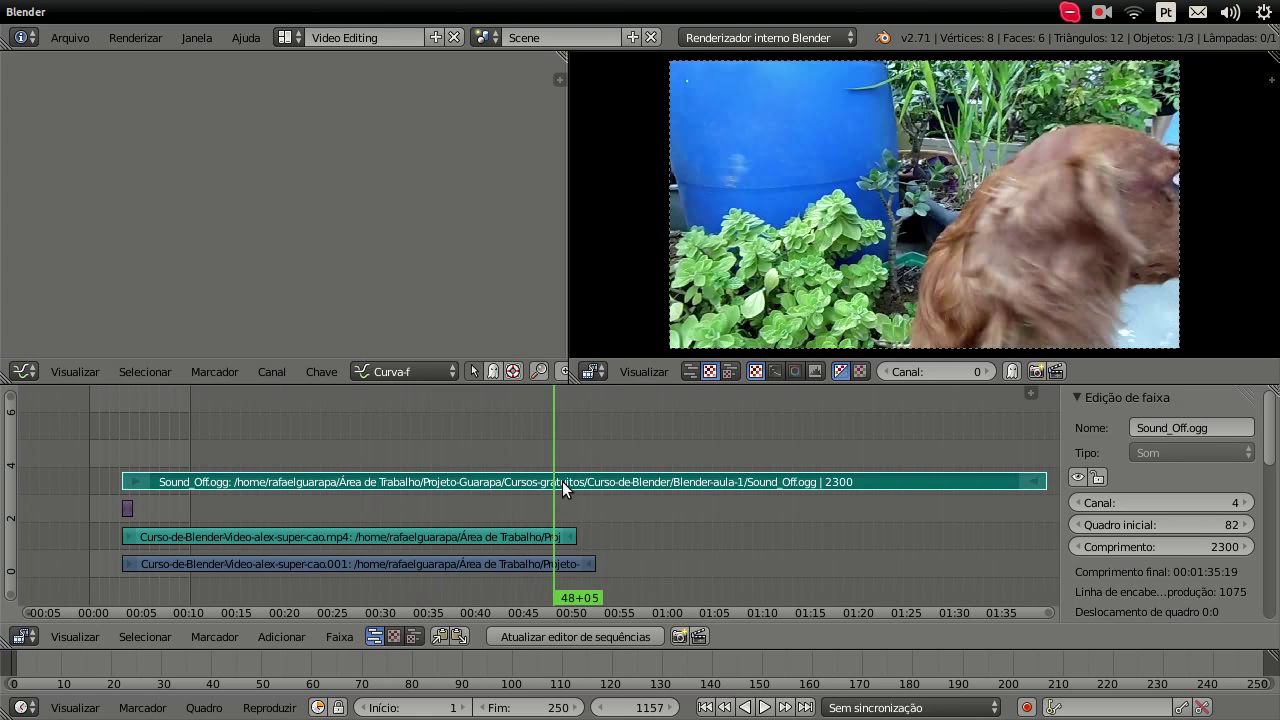
Select the duplicate .001 dog video strip on channel 1.
right_click(532, 570)
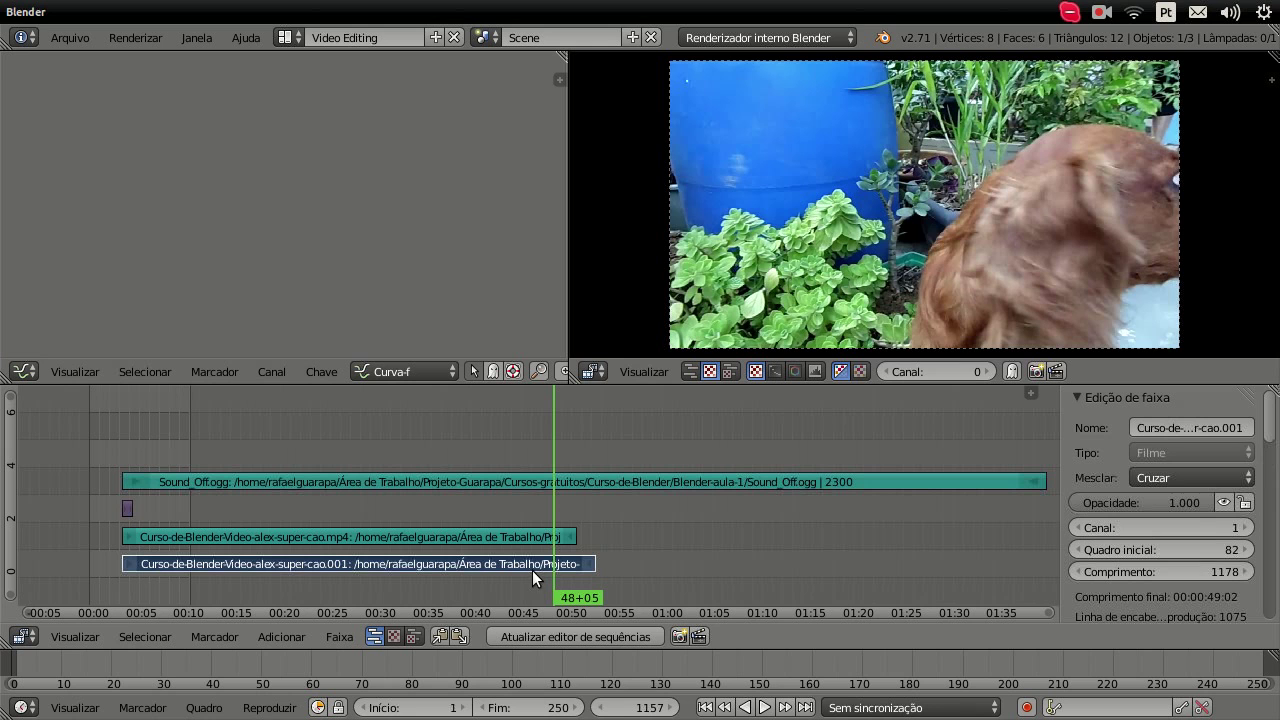
right_click(520, 539)
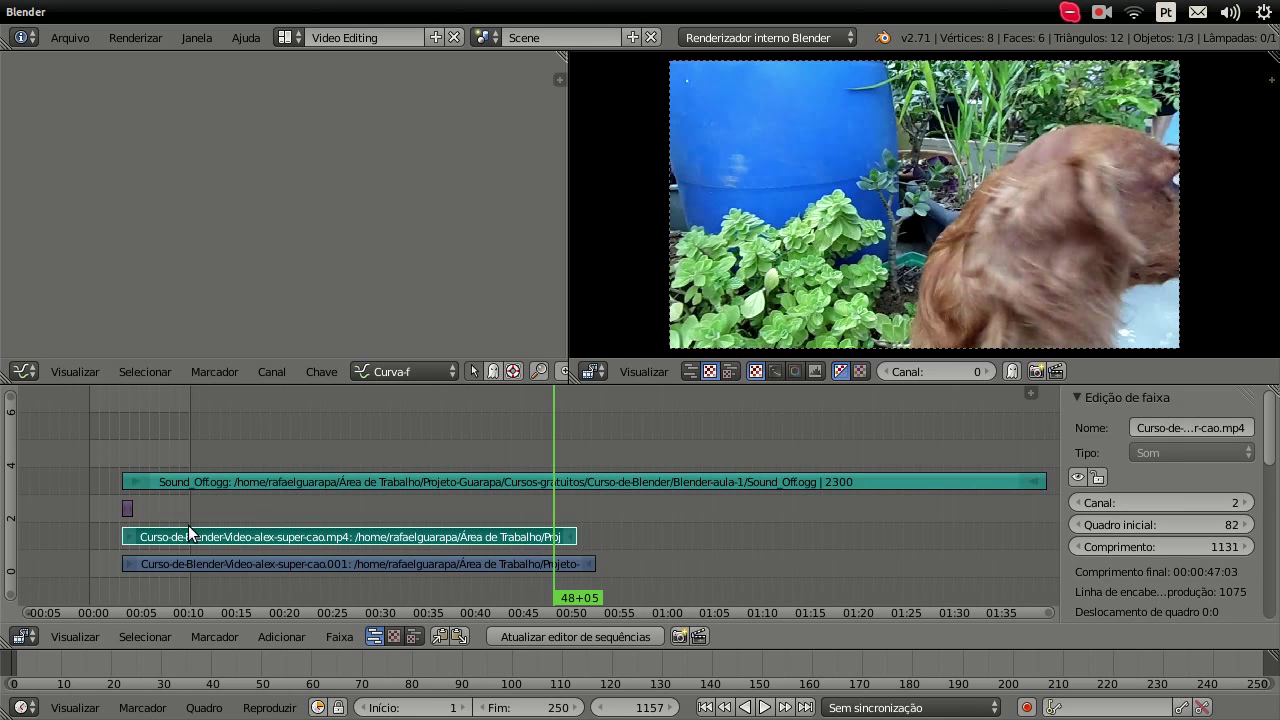
right_click(124, 509)
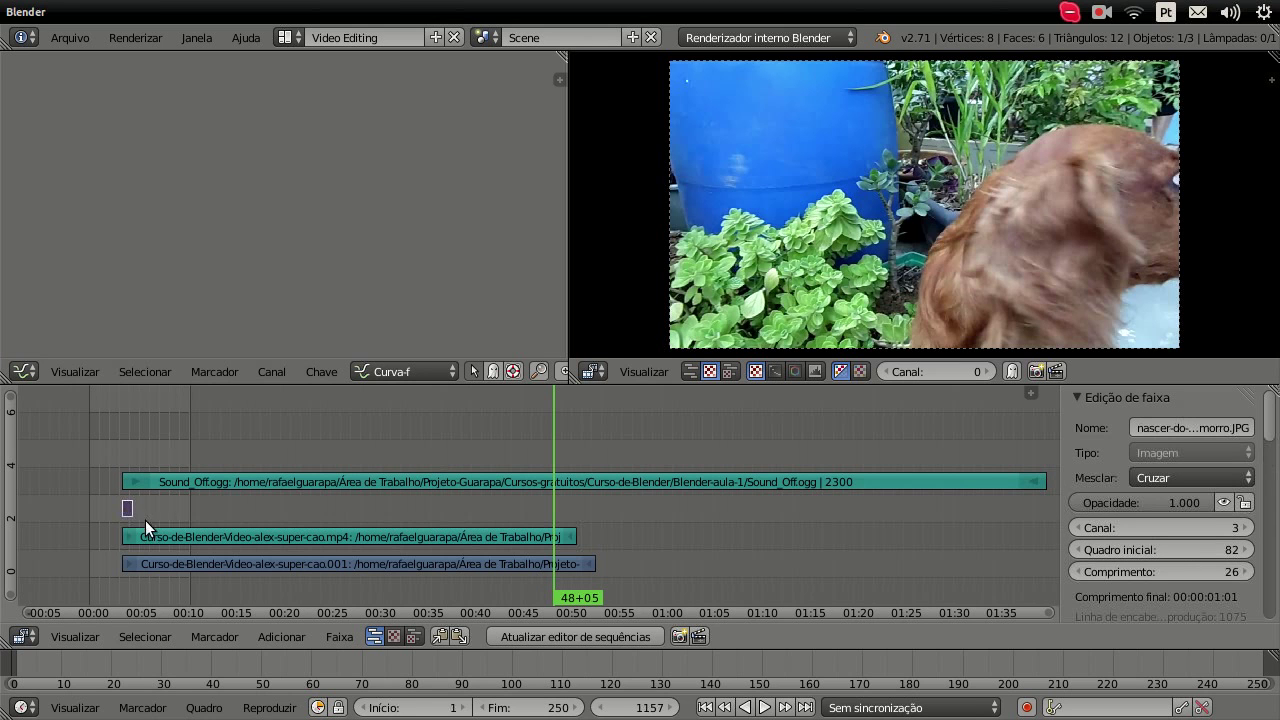
right_click(535, 565)
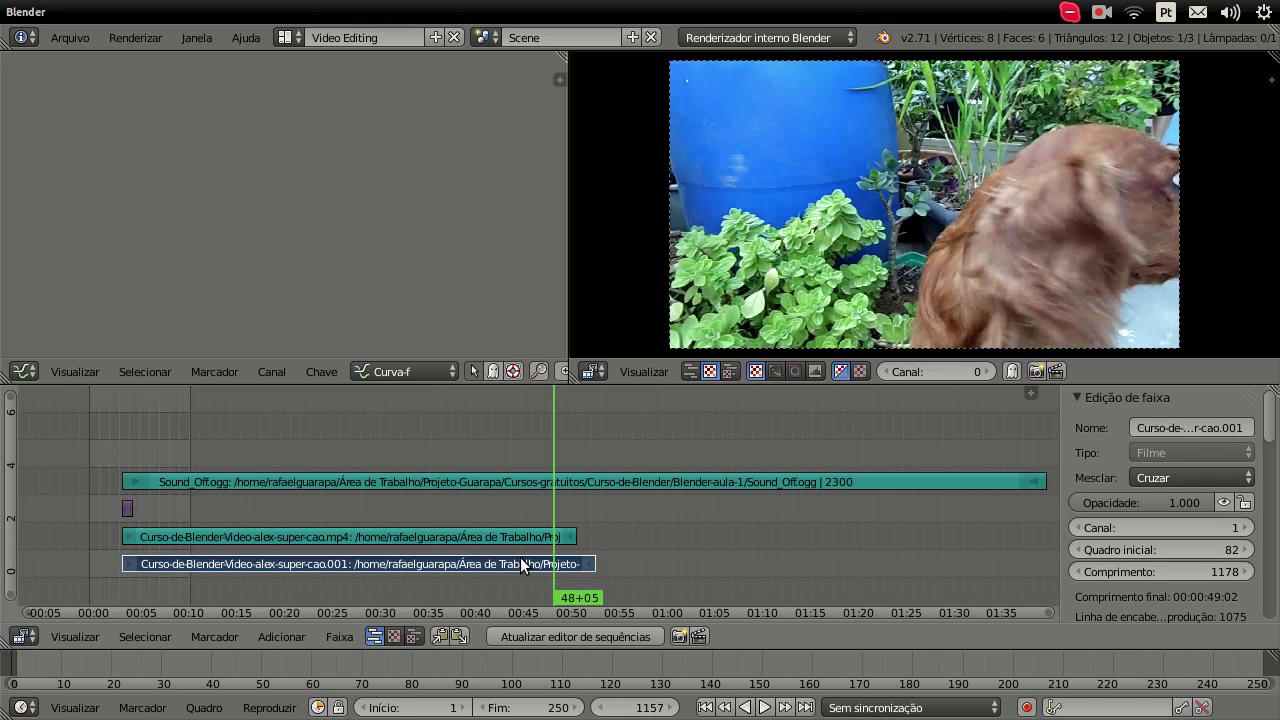
Delete the duplicate .001 dog video strip and scrub back to frame 938.
key(x)
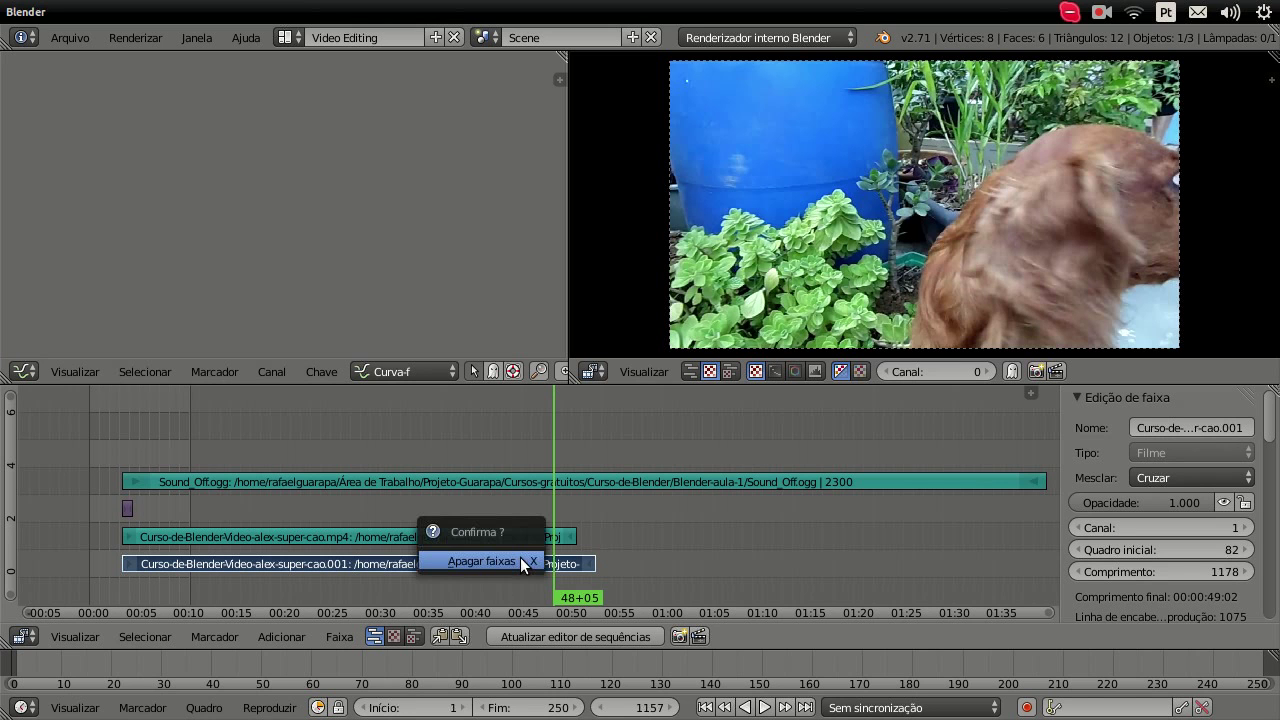
click(520, 562)
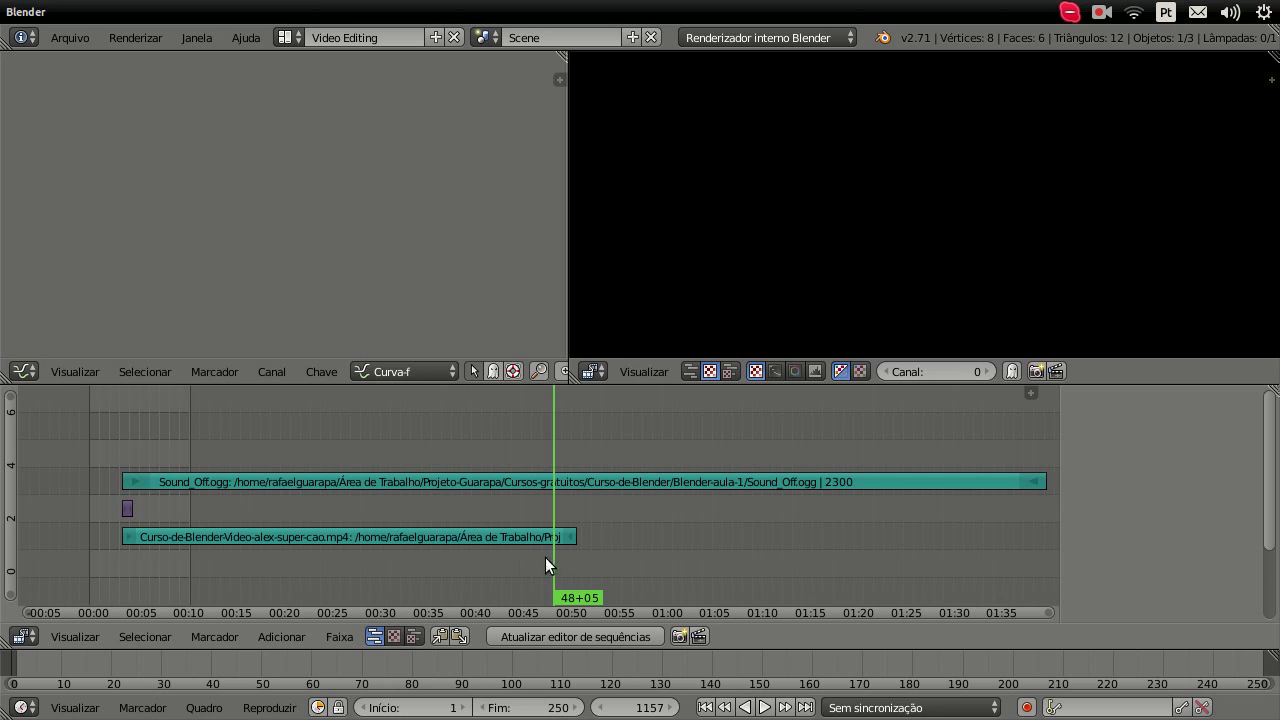
drag(559, 456, 466, 470)
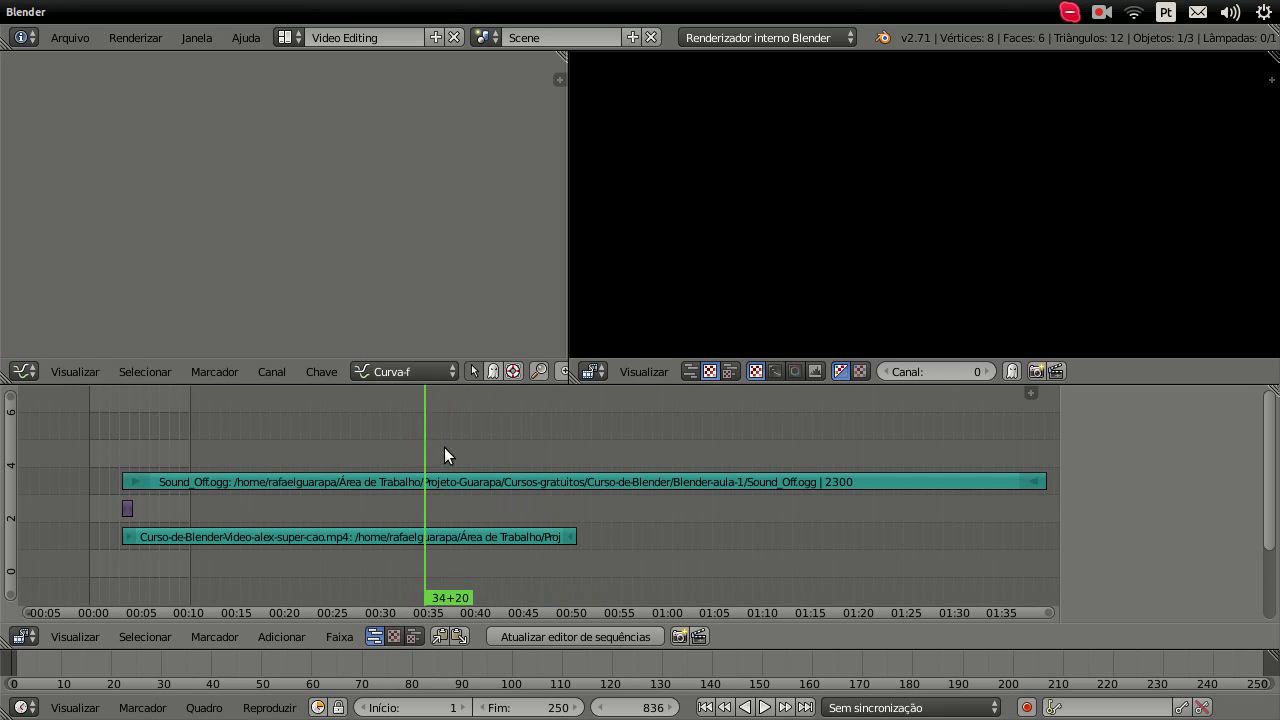
Select the mp4 and Sound_Off.ogg strips, then undo and redo the last edit.
click(505, 536)
click(499, 477)
click(485, 537)
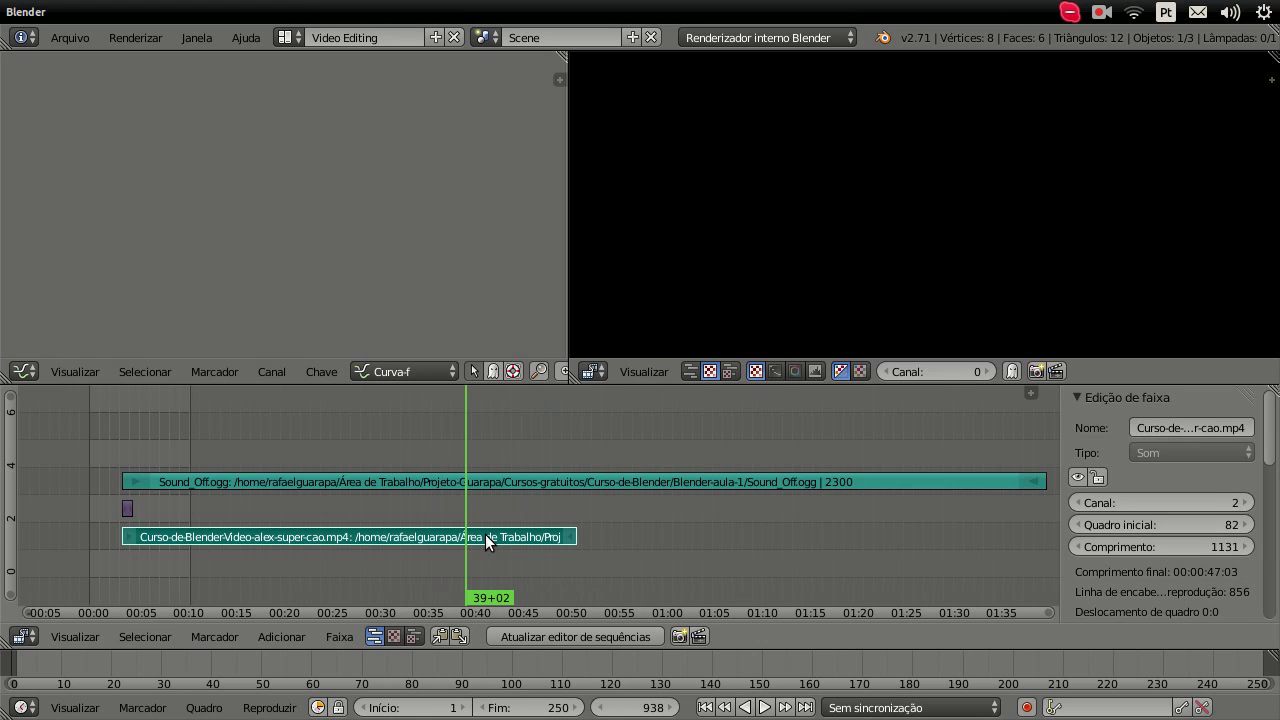
key(ctrl+z)
key(ctrl+z)
key(ctrl+z)
key(ctrl+z)
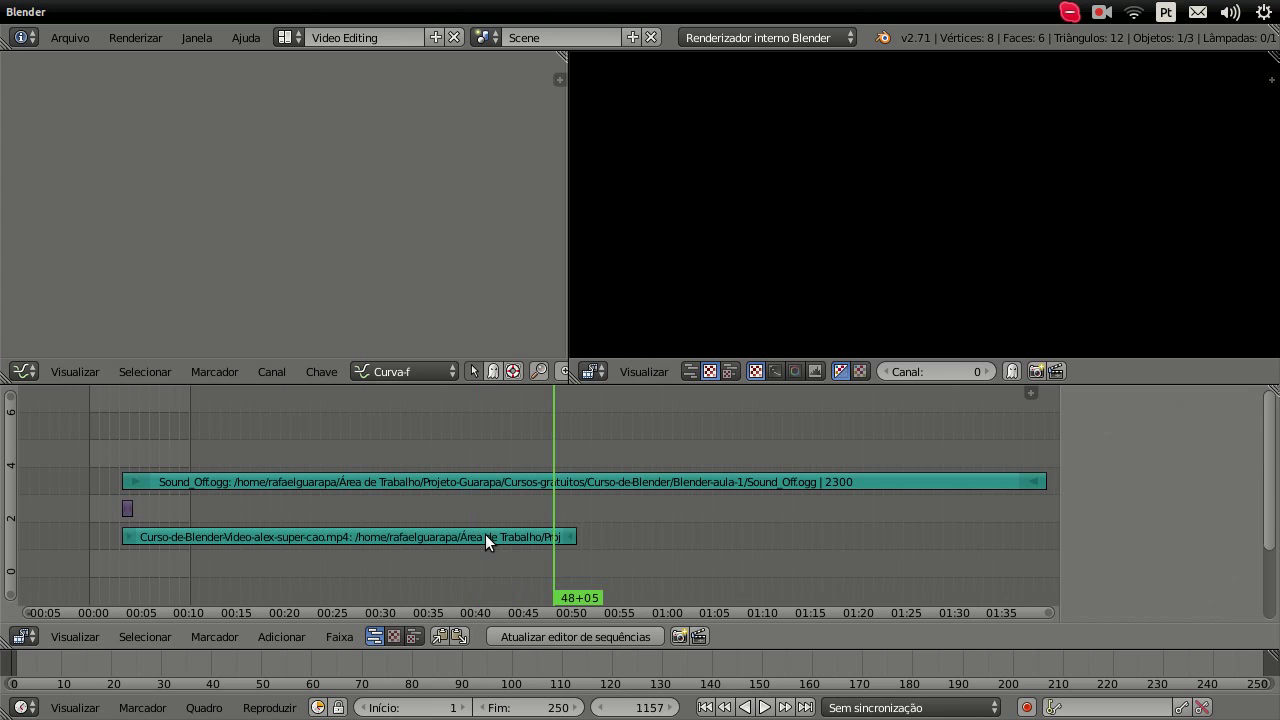
key(ctrl+shift+z)
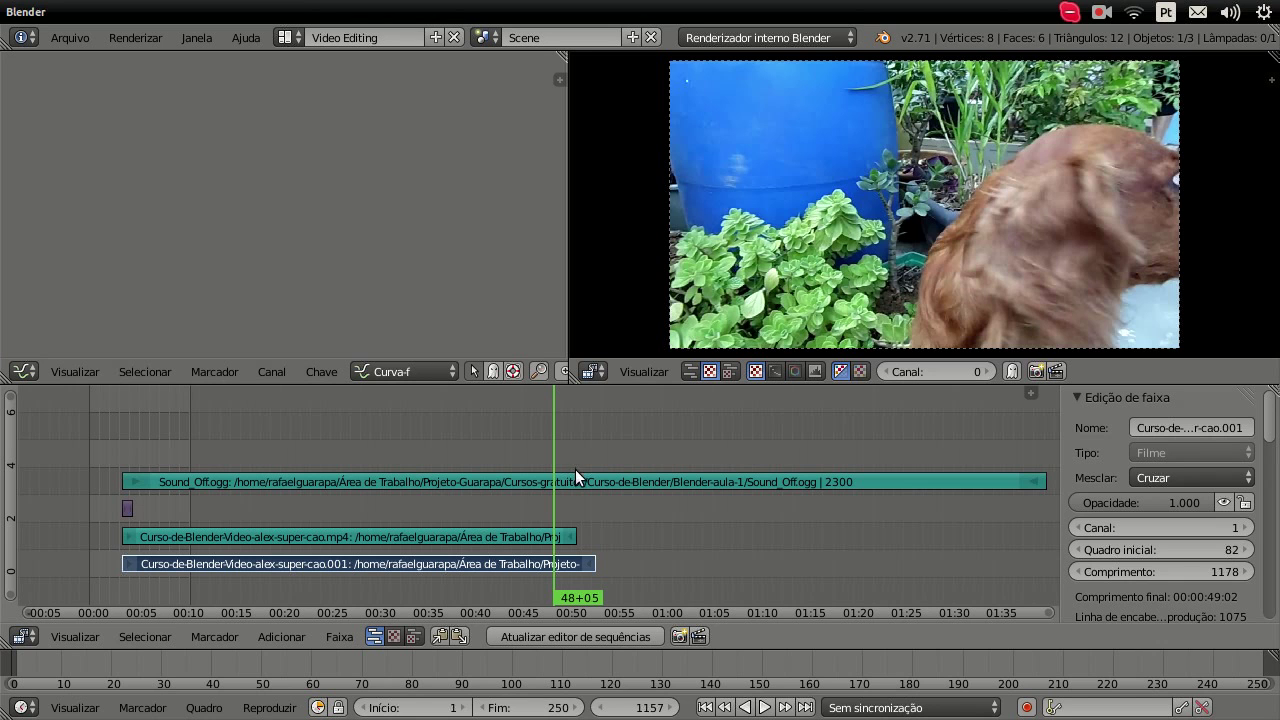
Put the playhead at frame 1254, trial-cutting Sound_Off.ogg there and undoing the cut.
click(598, 459)
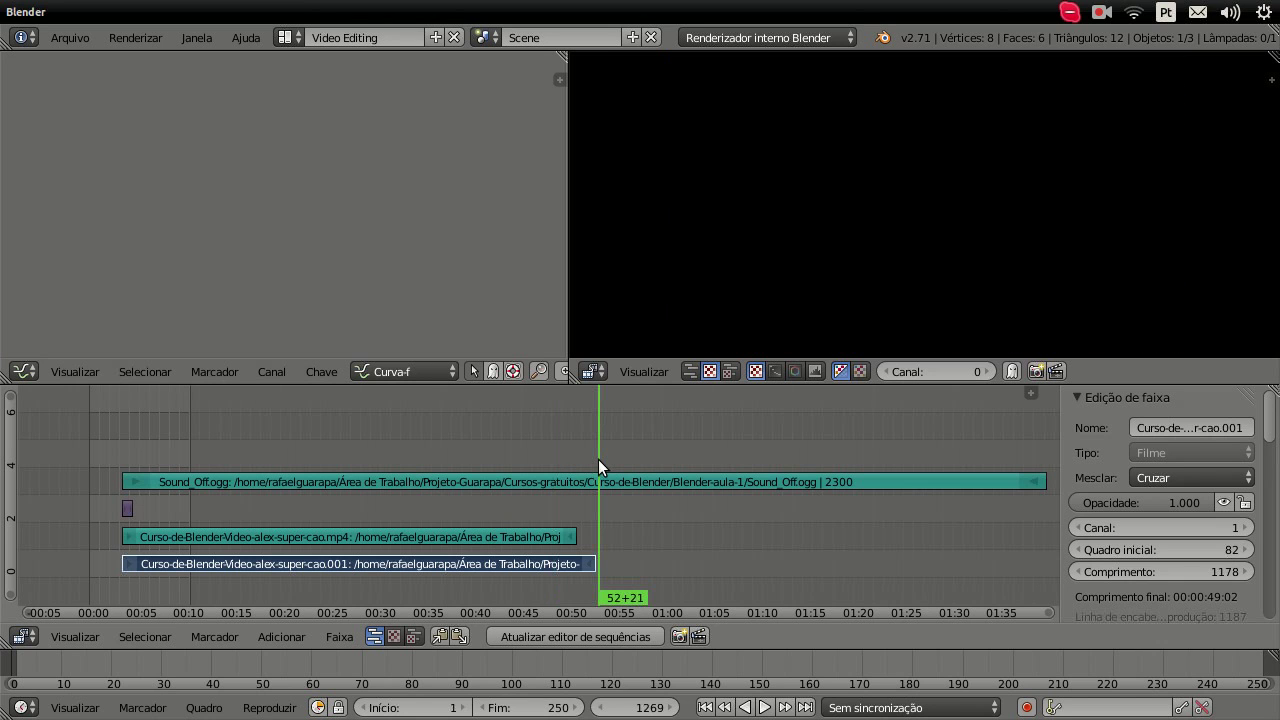
drag(598, 459, 592, 457)
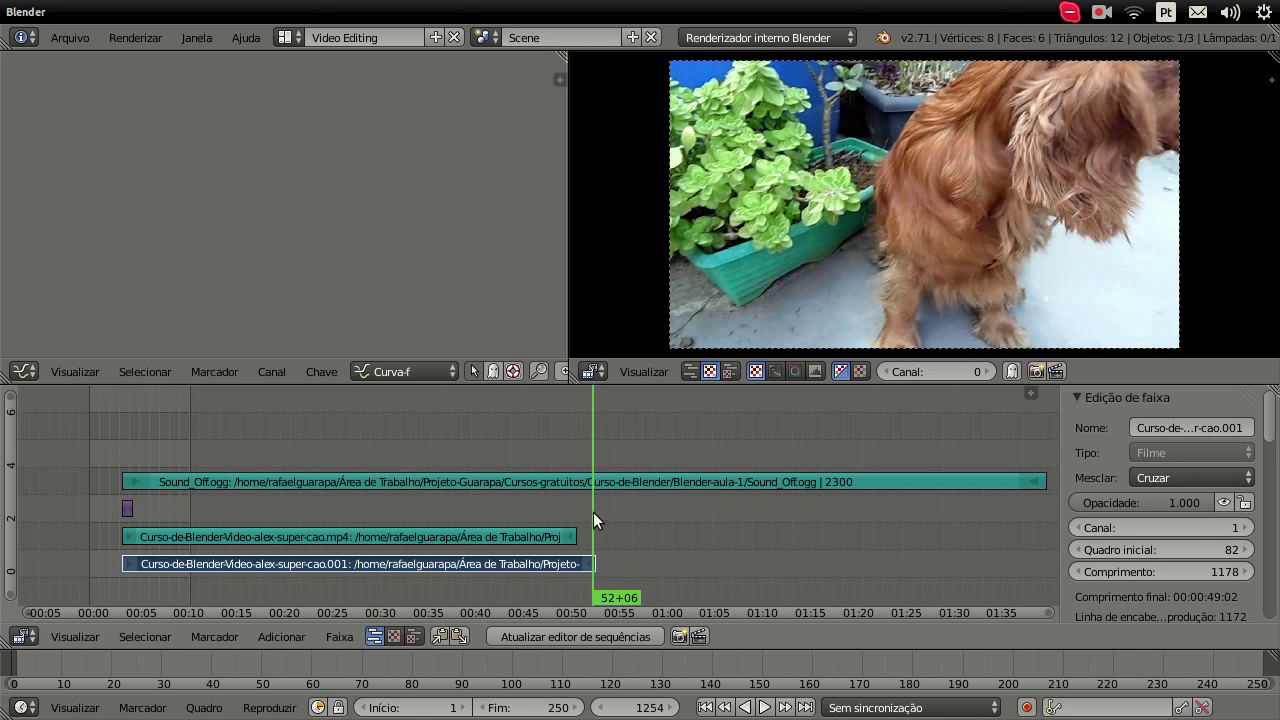
right_click(597, 484)
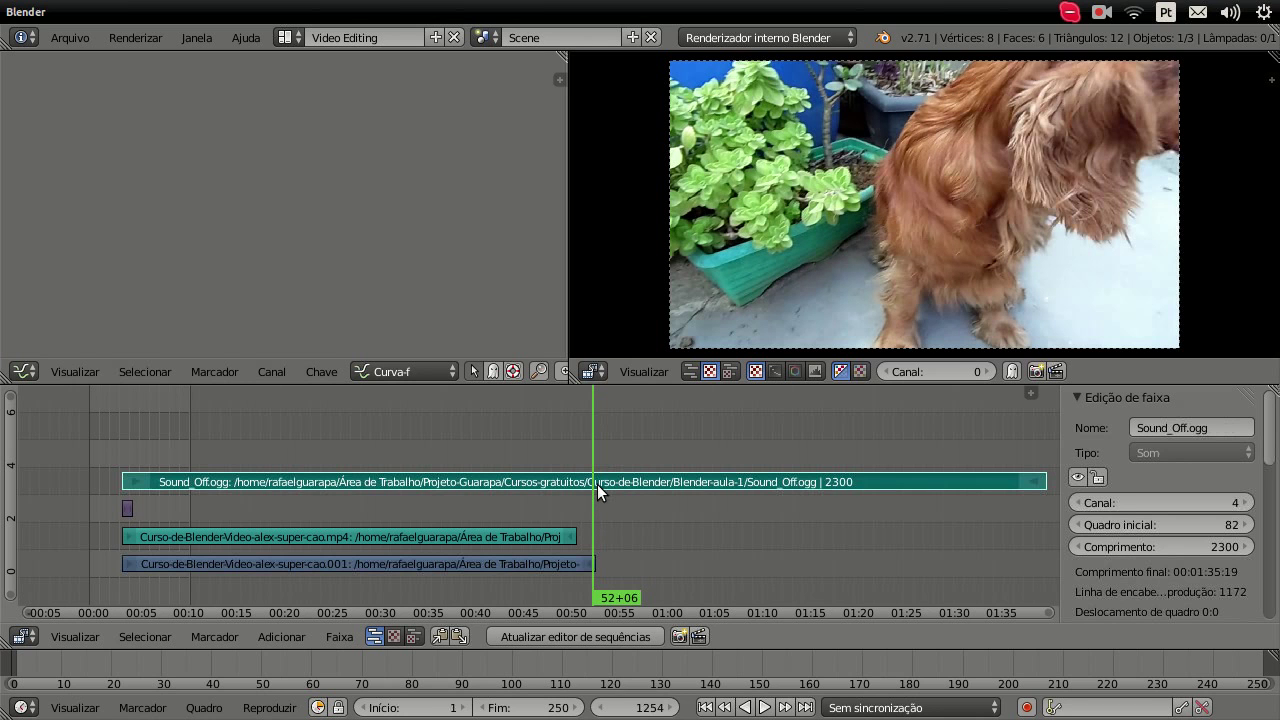
key(k)
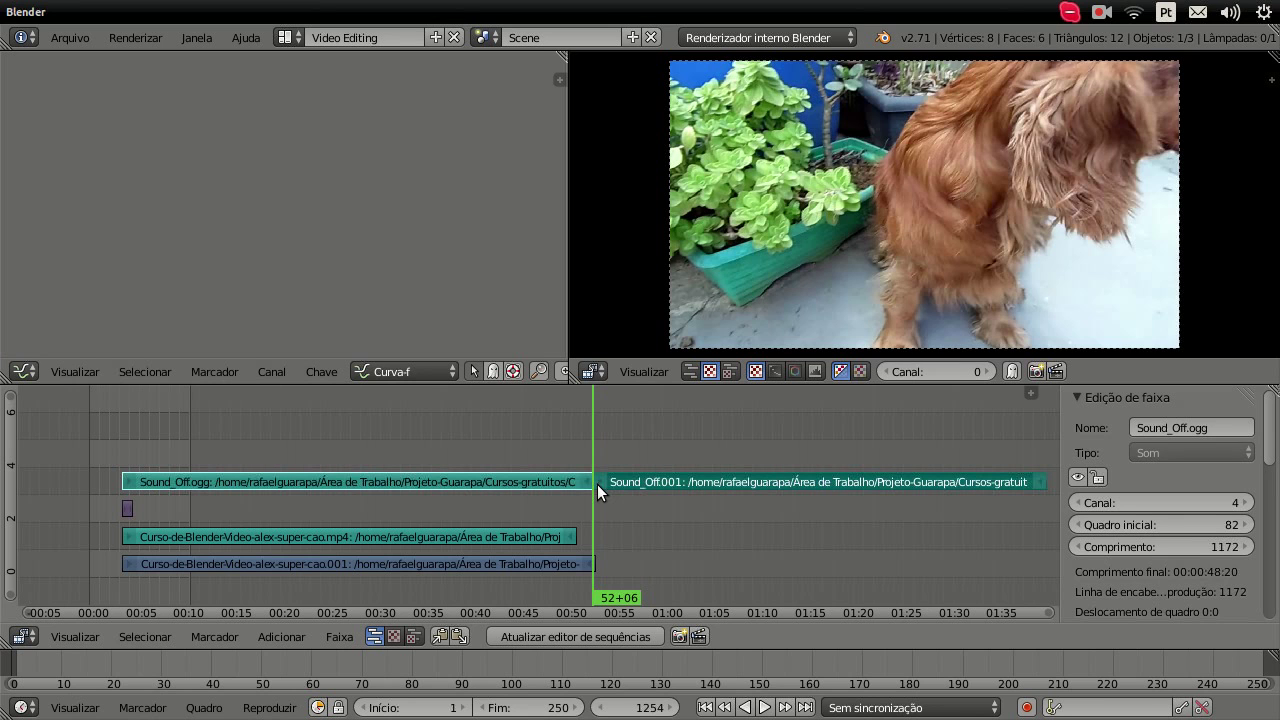
key(ctrl+z)
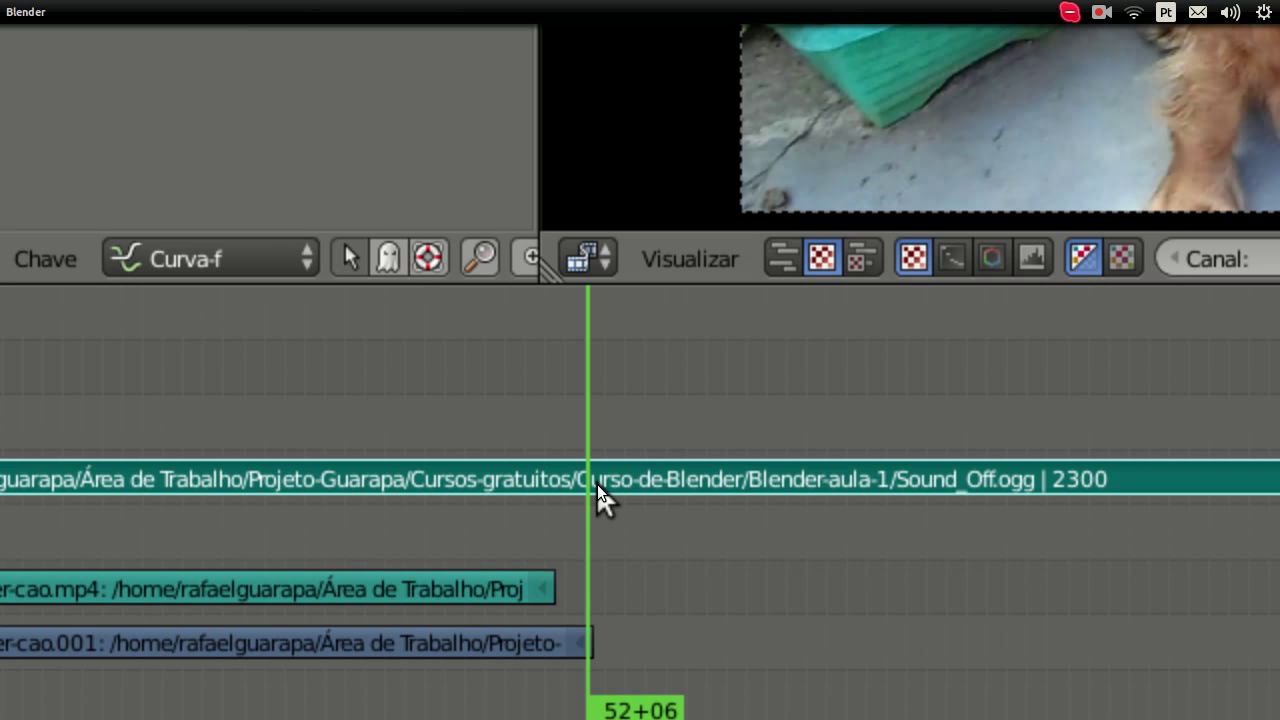
Cut Sound_Off.ogg where the dog video ends, then cut Sound_Off.001 further along.
key(k)
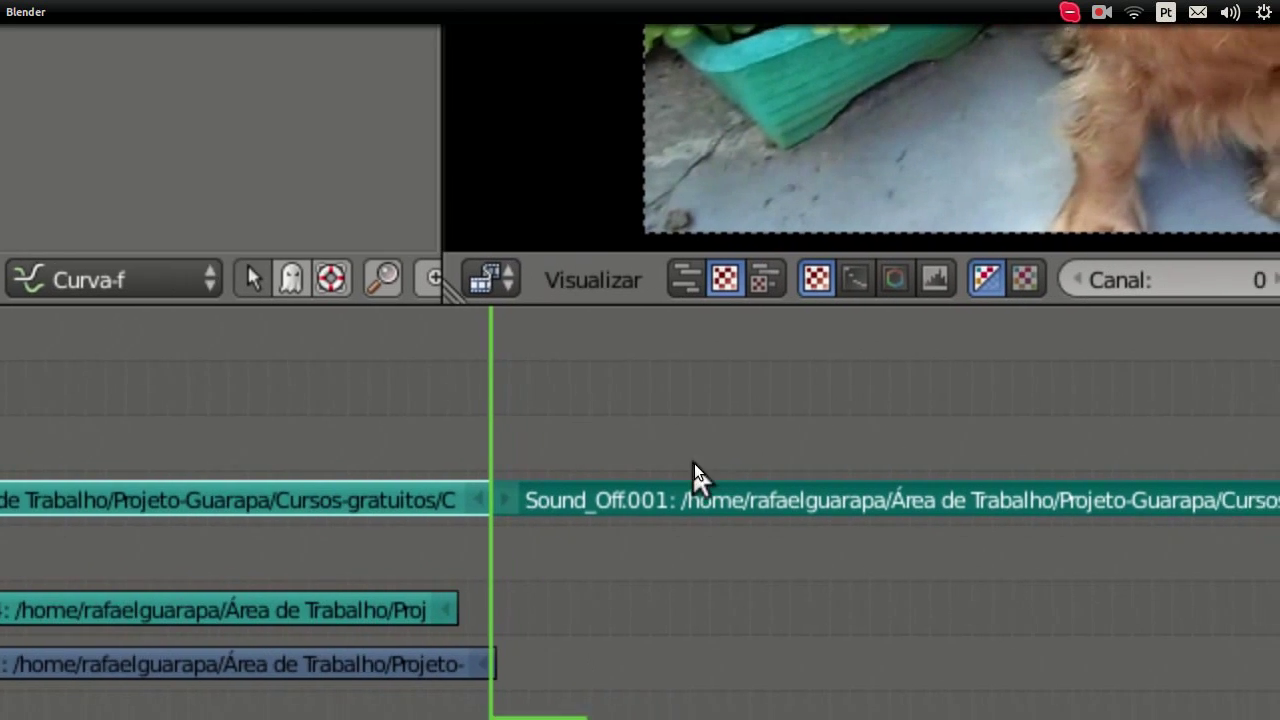
click(697, 472)
right_click(700, 498)
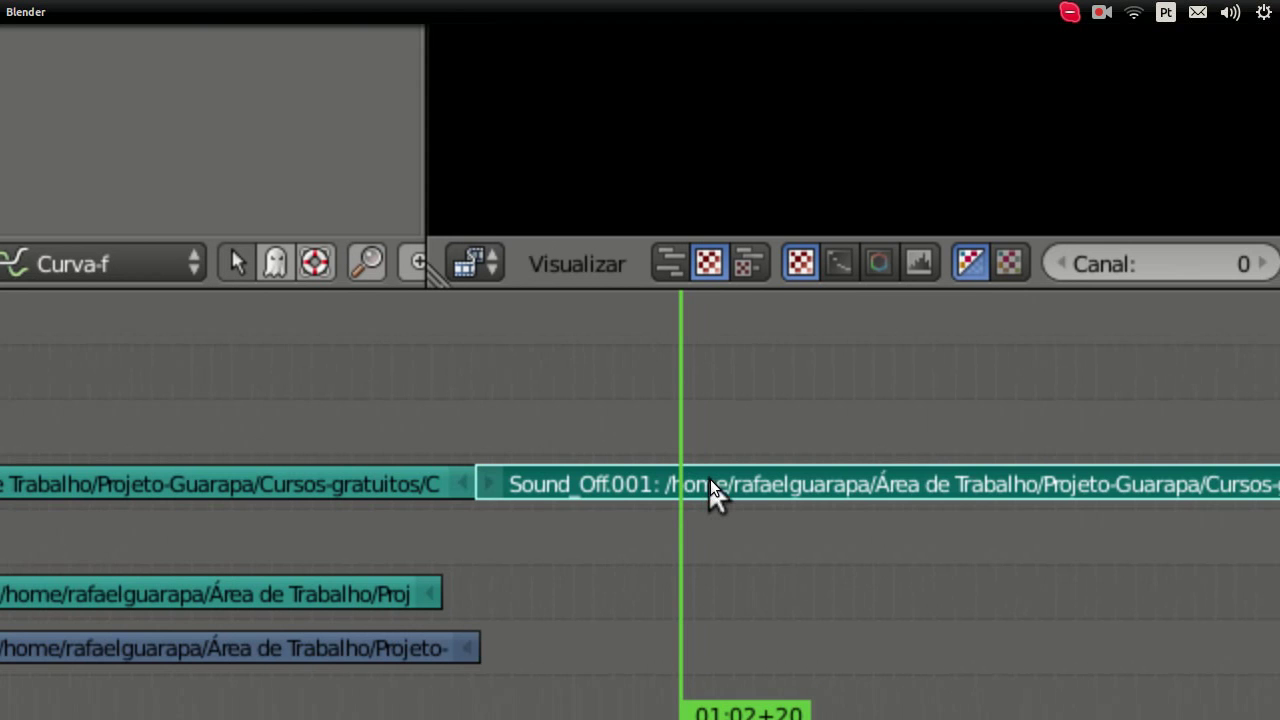
key(k)
Delete the middle Sound_Off.001 piece, leaving a gap before Sound_Off.002.
key(alt+a)
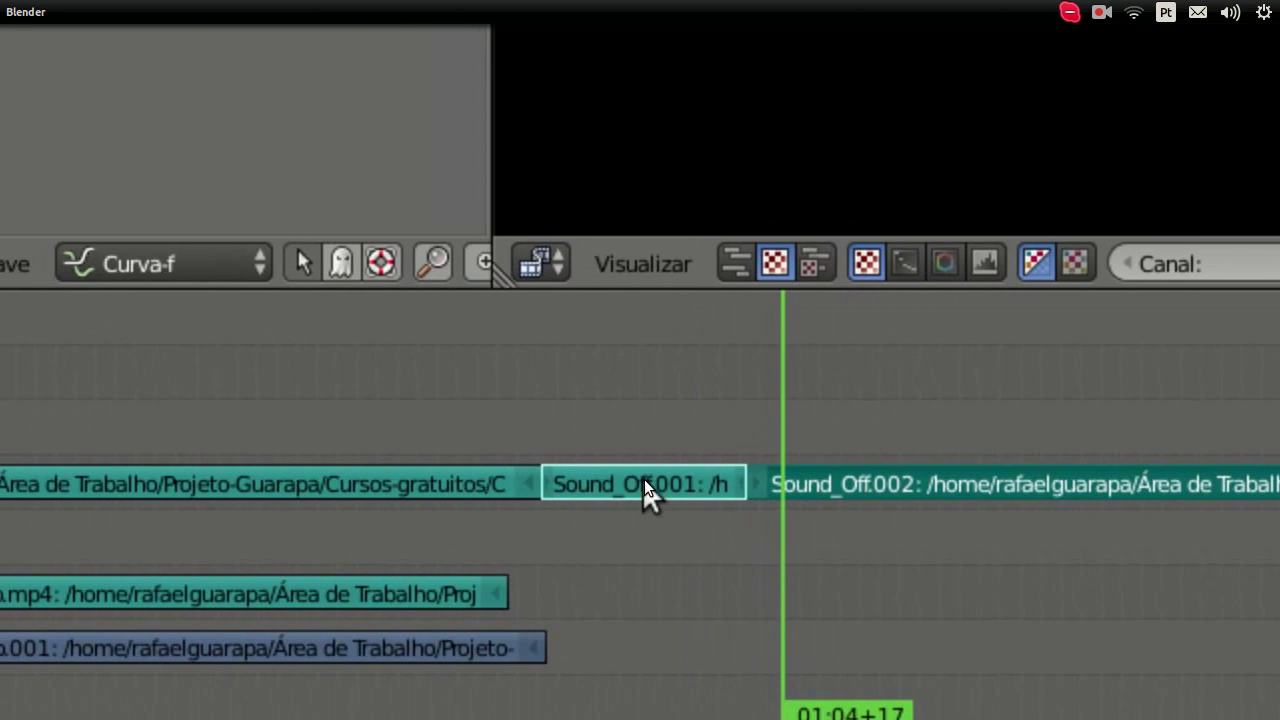
right_click(642, 479)
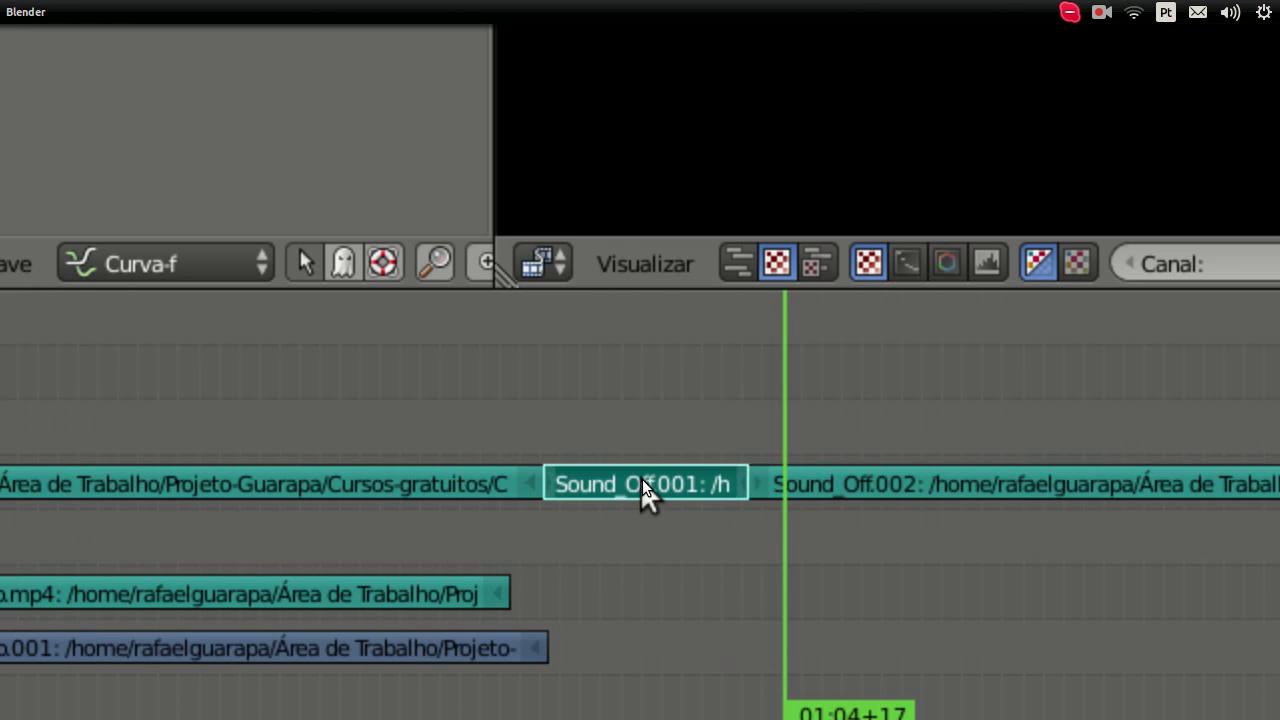
key(x)
click(642, 479)
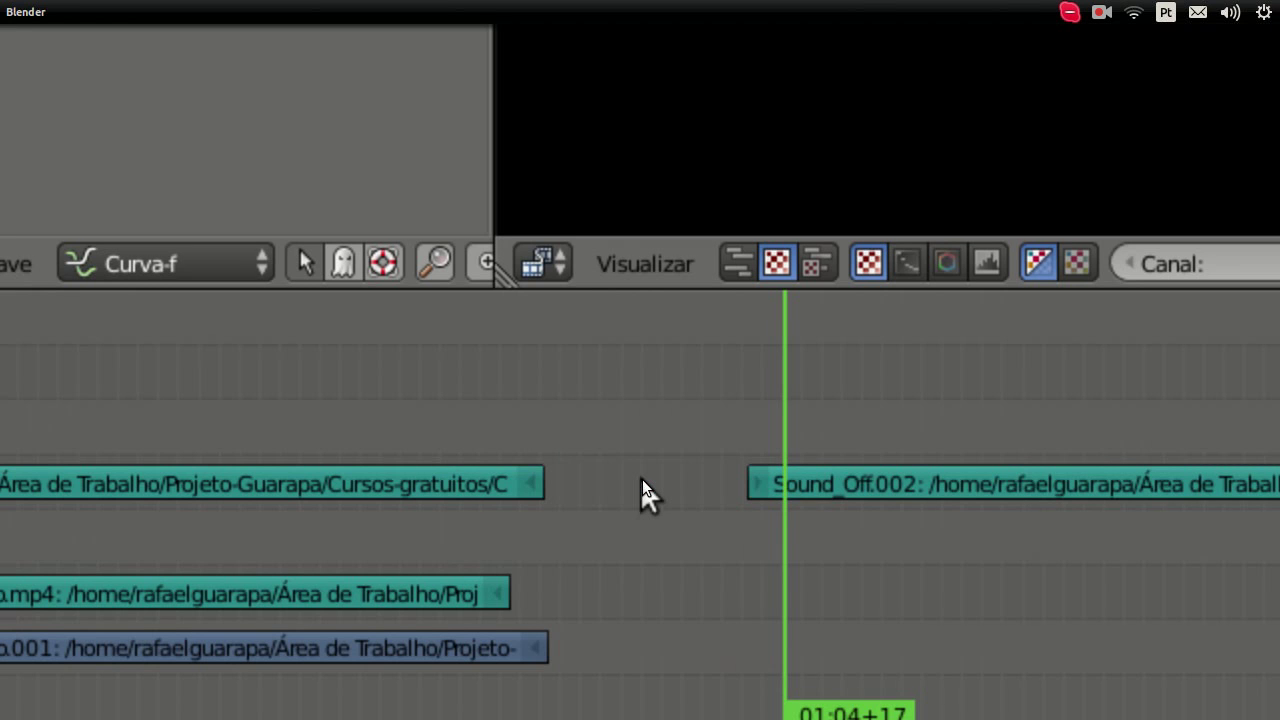
mouse_move(600, 470)
mouse_down()
mouse_move(572, 465)
mouse_move(594, 481)
mouse_up()
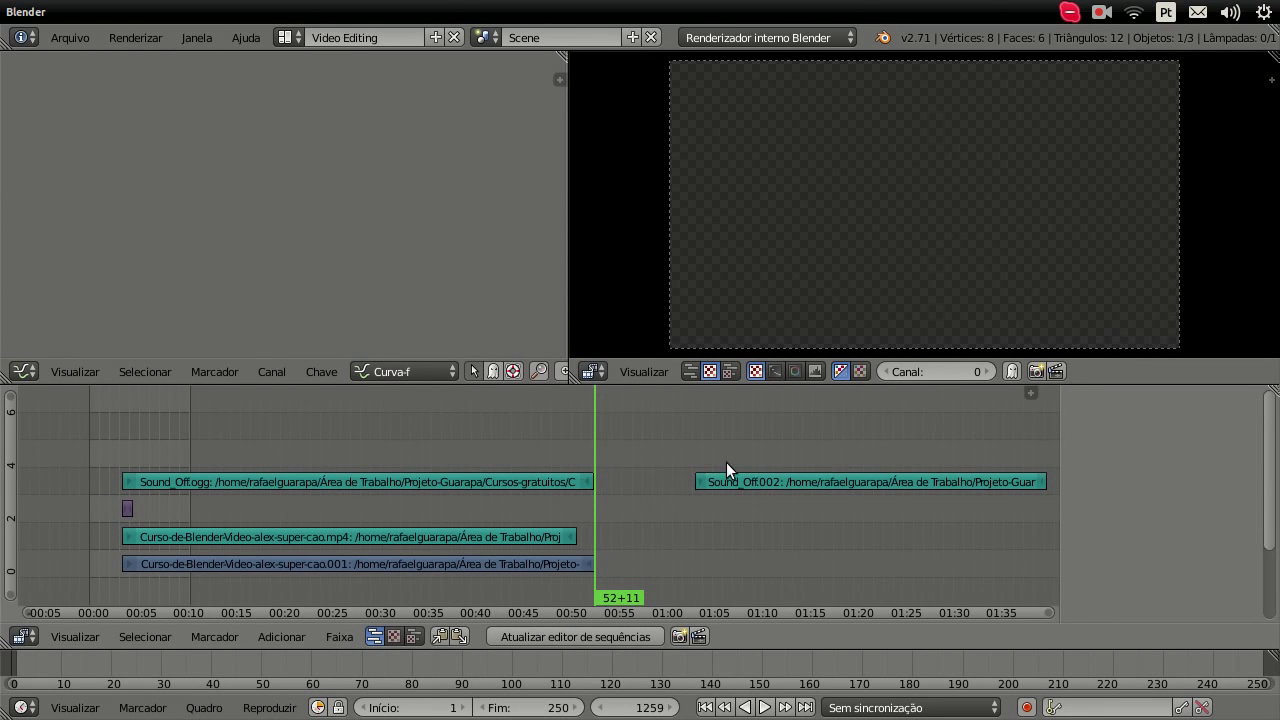
Delete the leftover Sound_Off.002 music strip, then bring the playhead back near frame 149.
click(746, 457)
drag(788, 470, 799, 483)
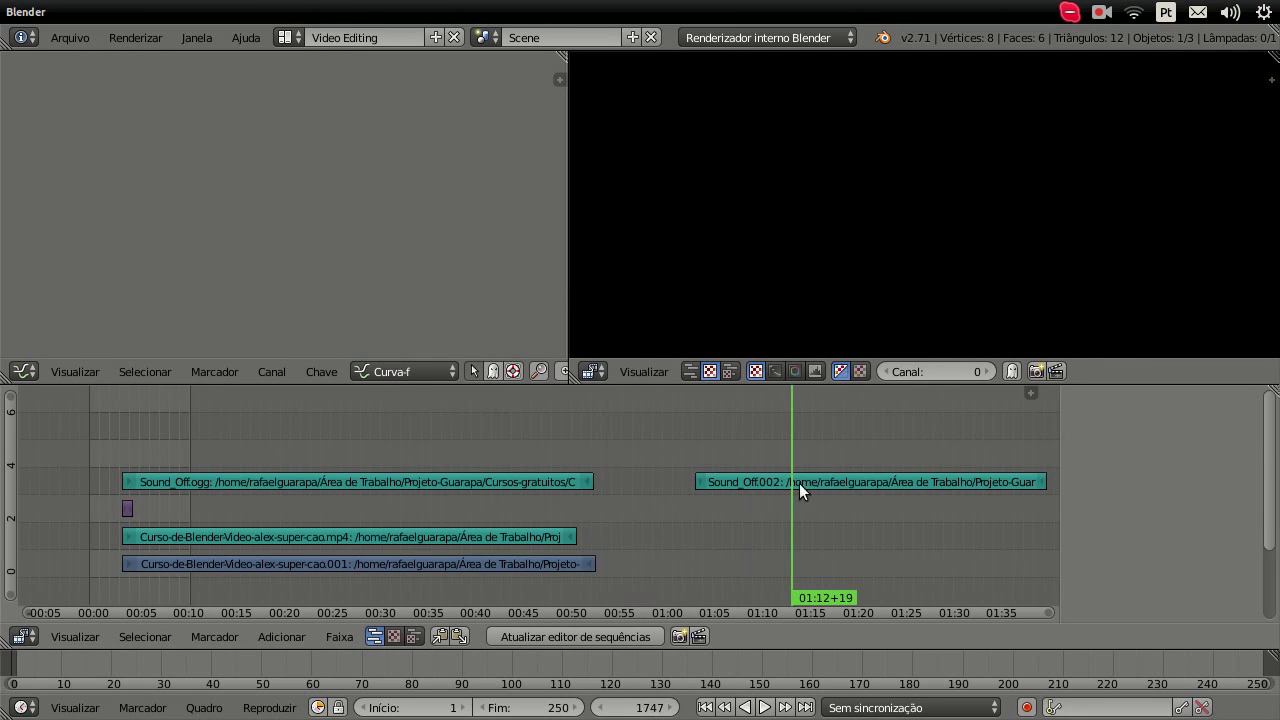
right_click(855, 484)
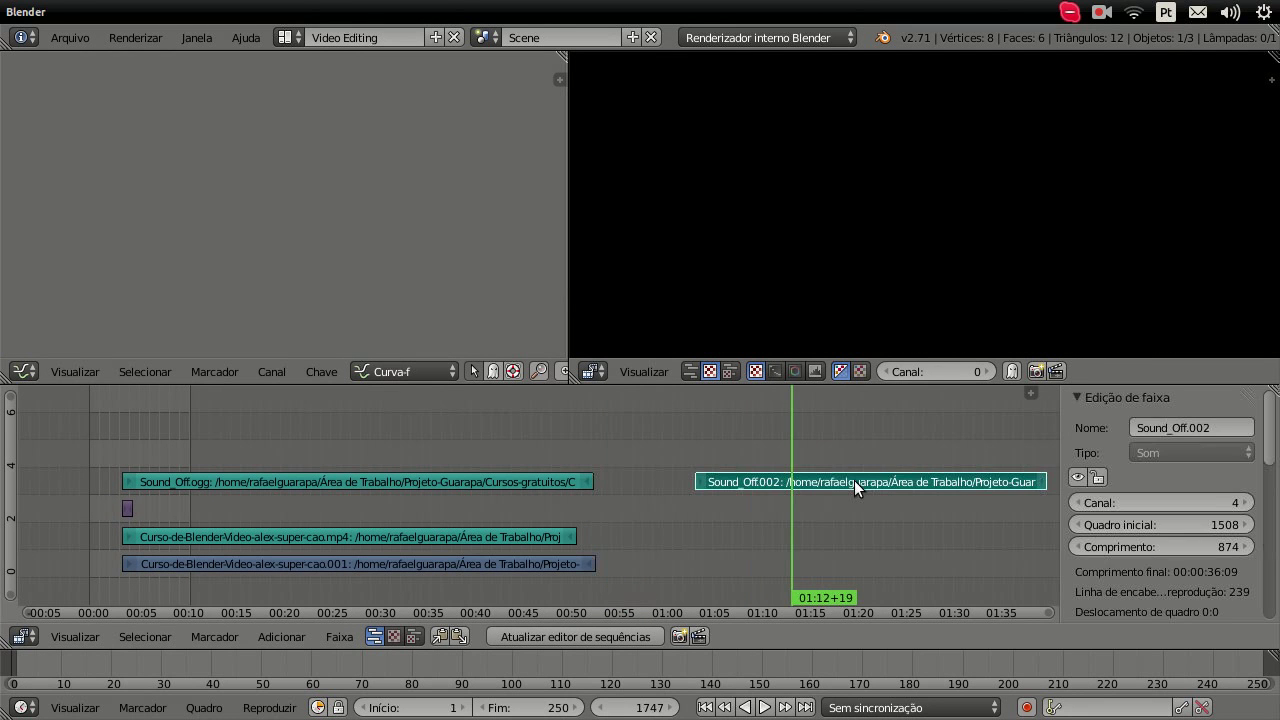
key(x)
click(855, 484)
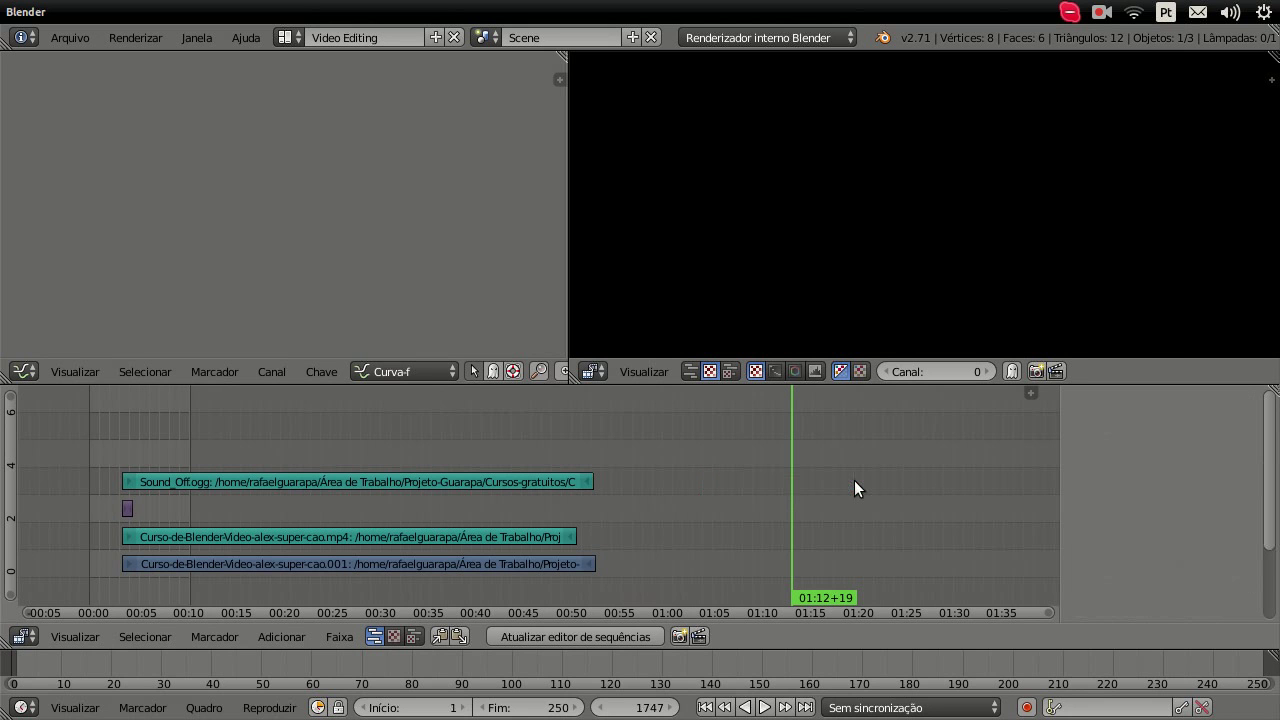
mouse_move(142, 433)
mouse_down()
mouse_move(131, 428)
mouse_move(148, 427)
mouse_up()
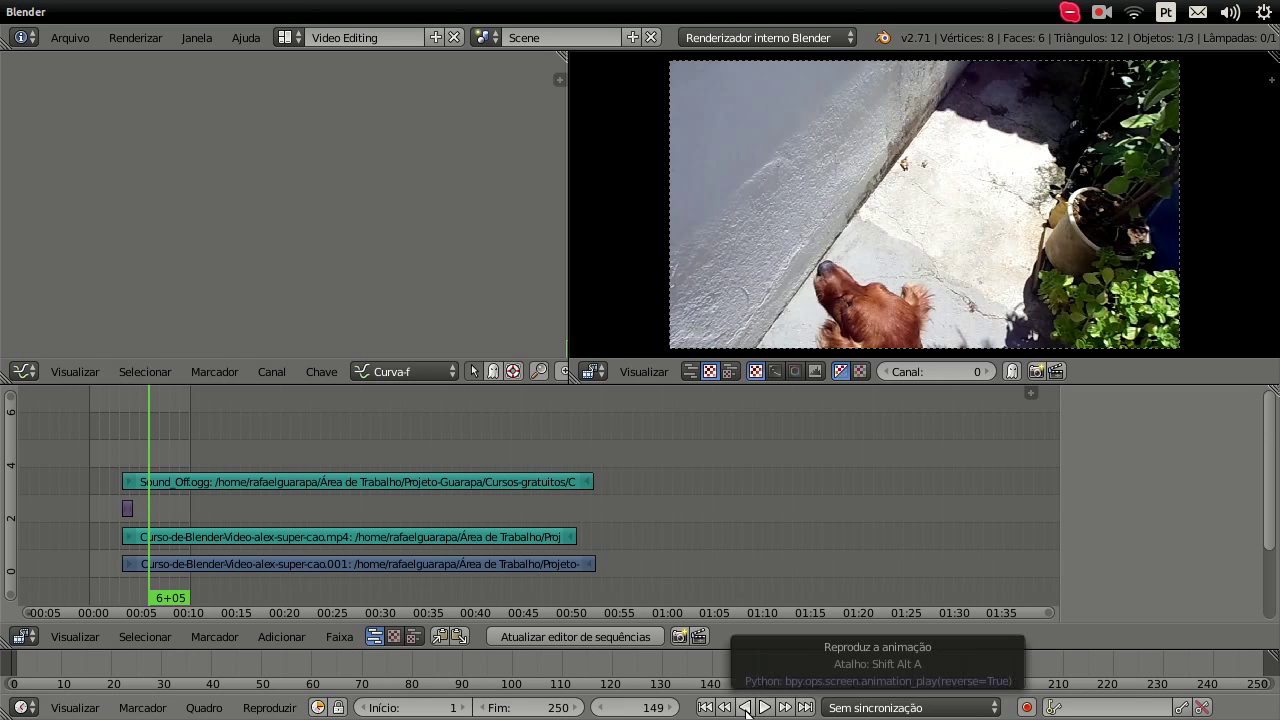
click(237, 463)
drag(357, 447, 371, 451)
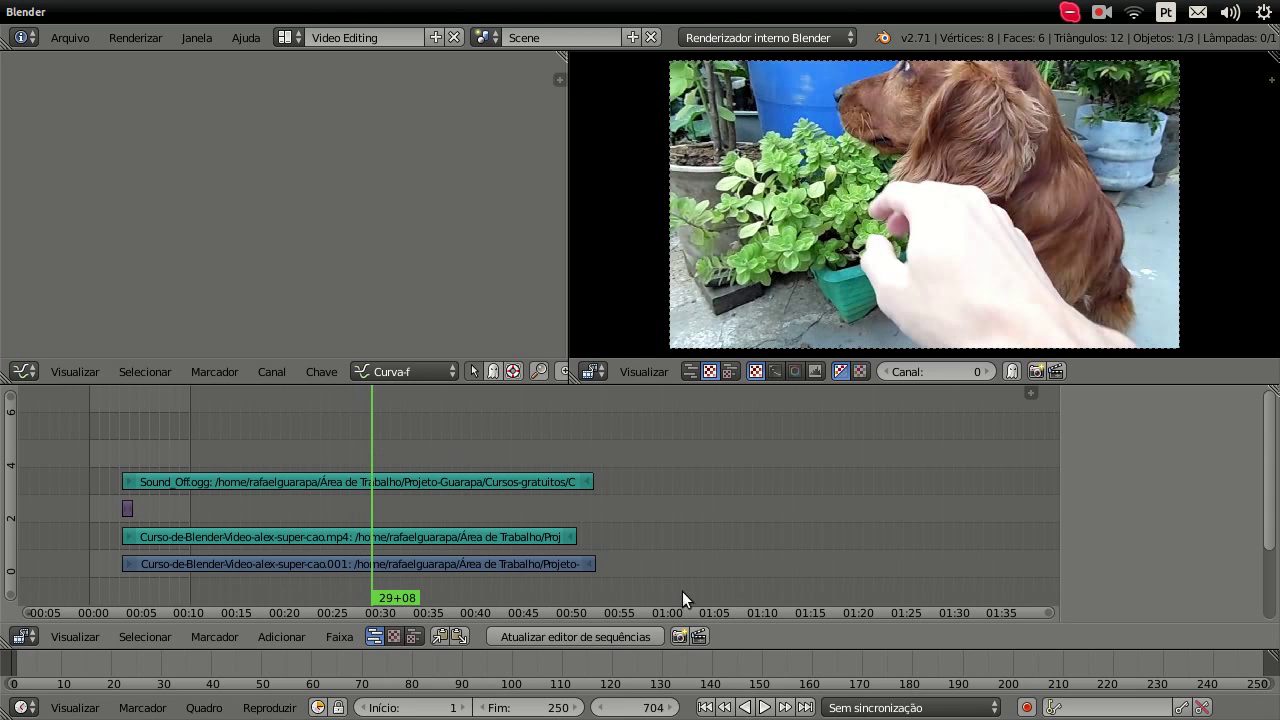
click(744, 707)
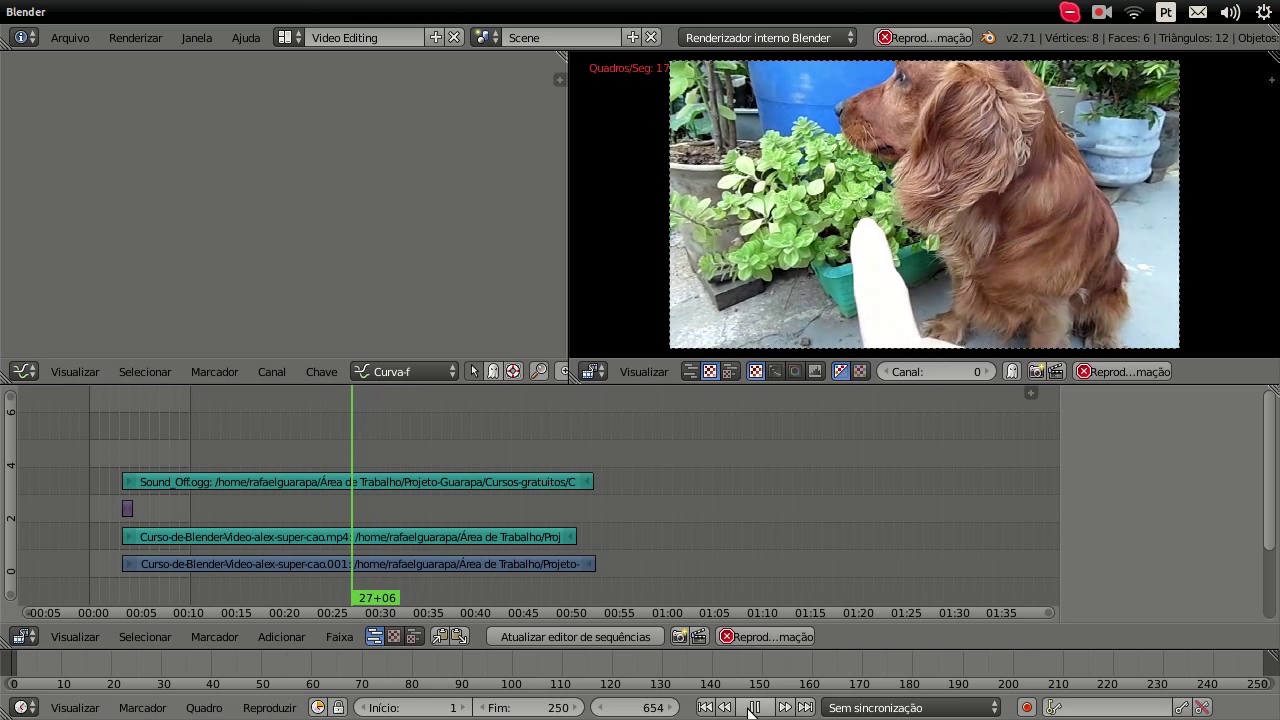
click(752, 708)
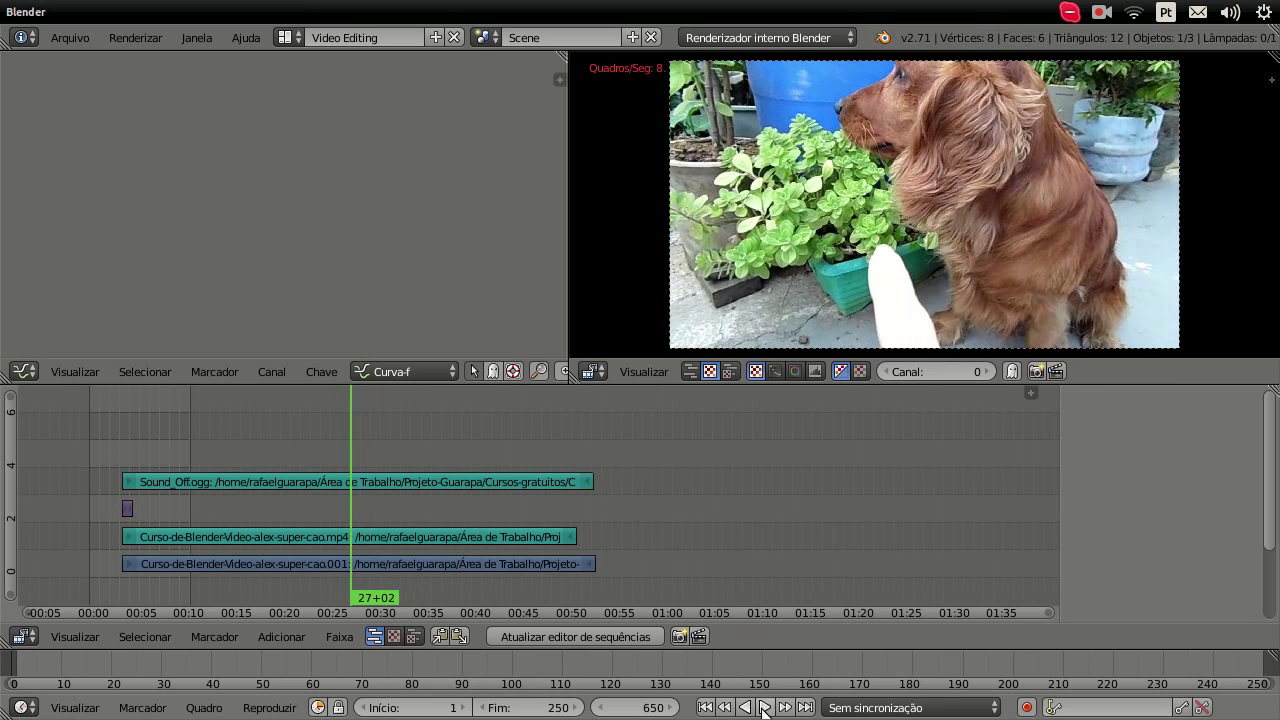
click(764, 708)
click(764, 708)
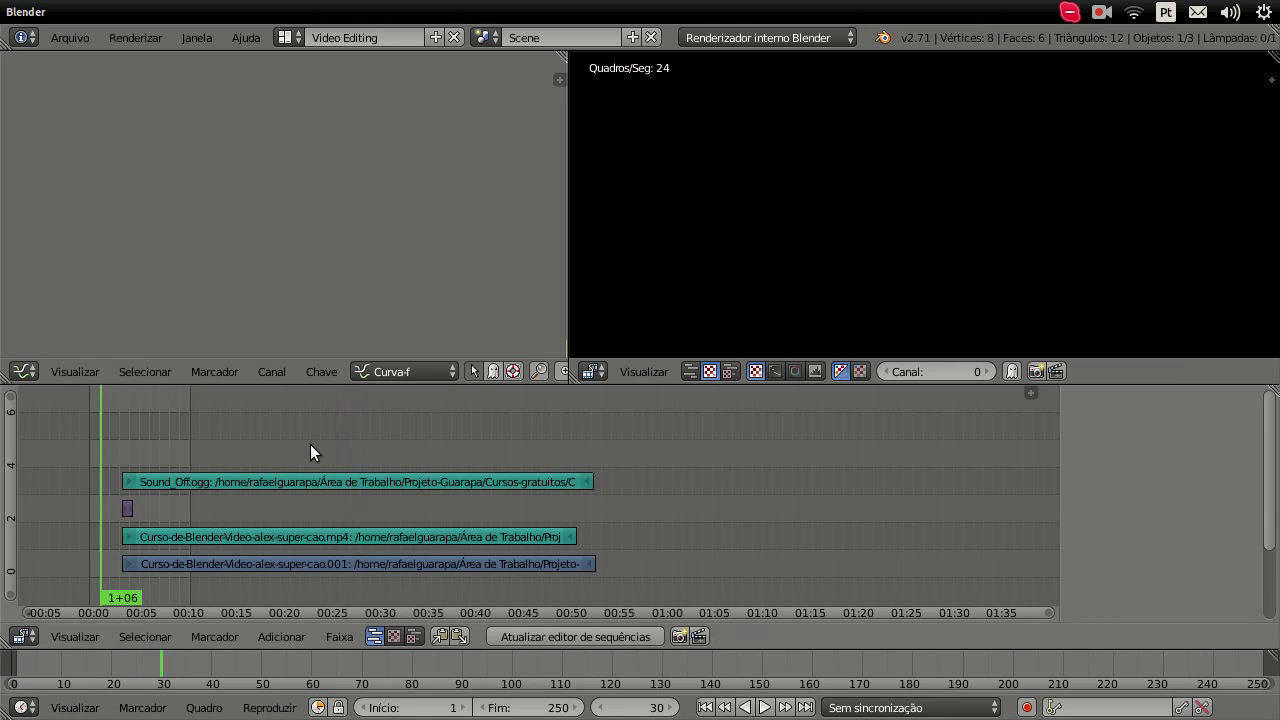
click(309, 443)
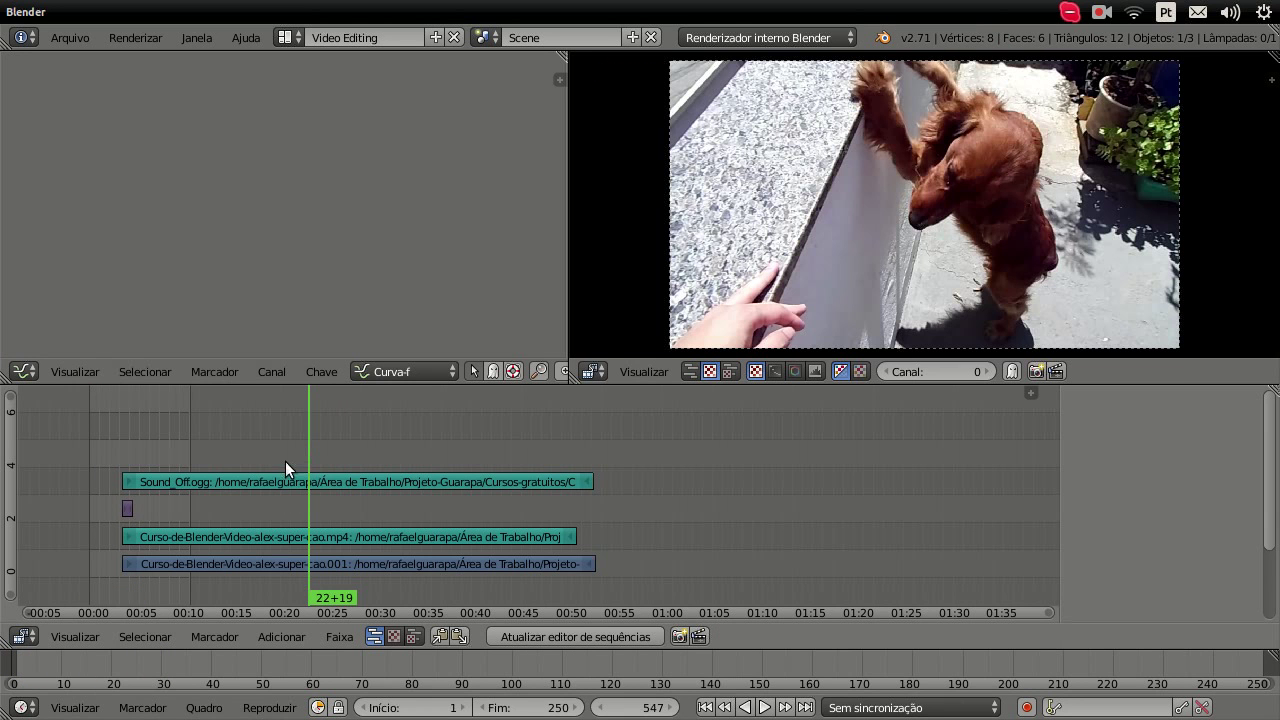
click(765, 708)
click(765, 708)
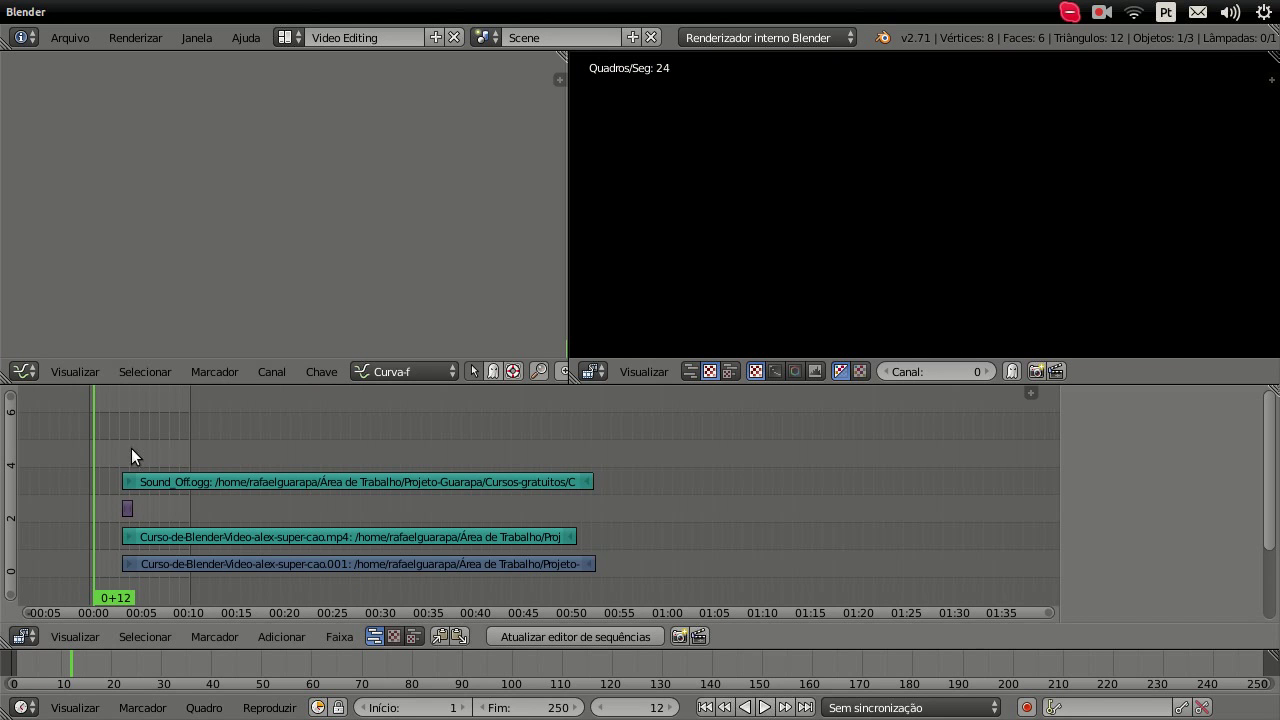
Scrub into the dog video around frame 272 and select the End field still reading 250.
drag(147, 454, 174, 472)
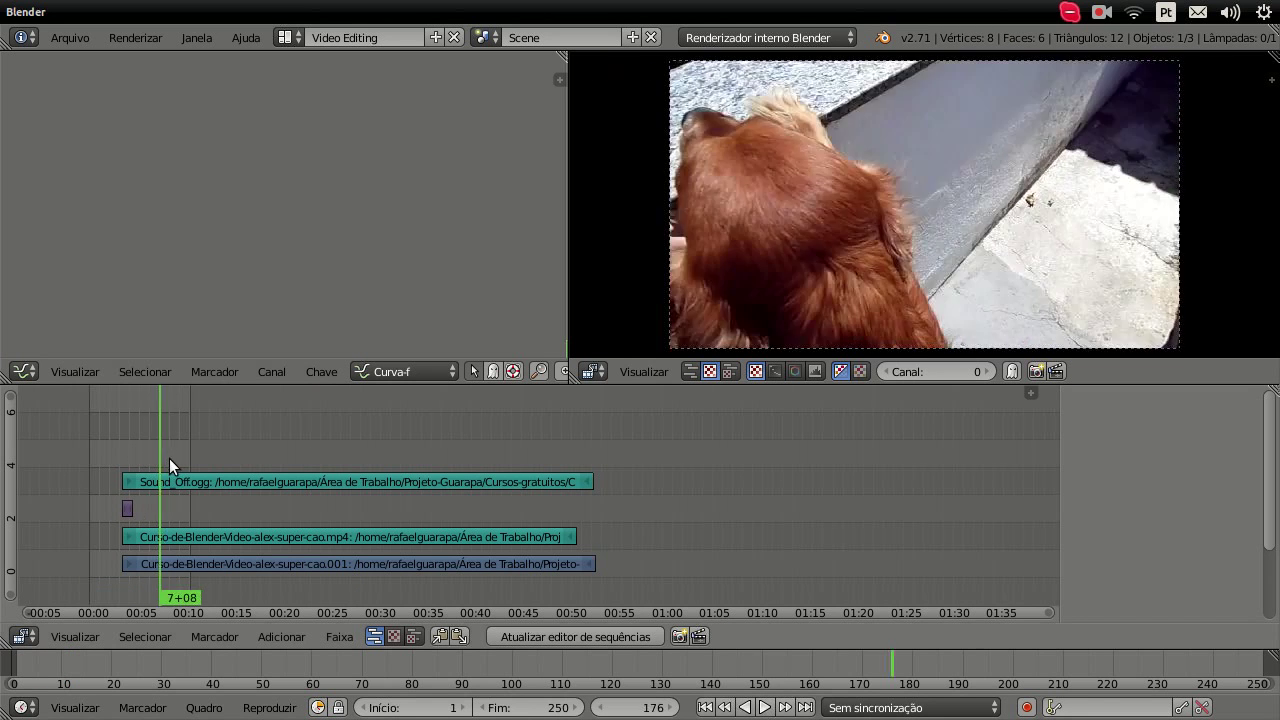
scroll(159, 464, up, 1)
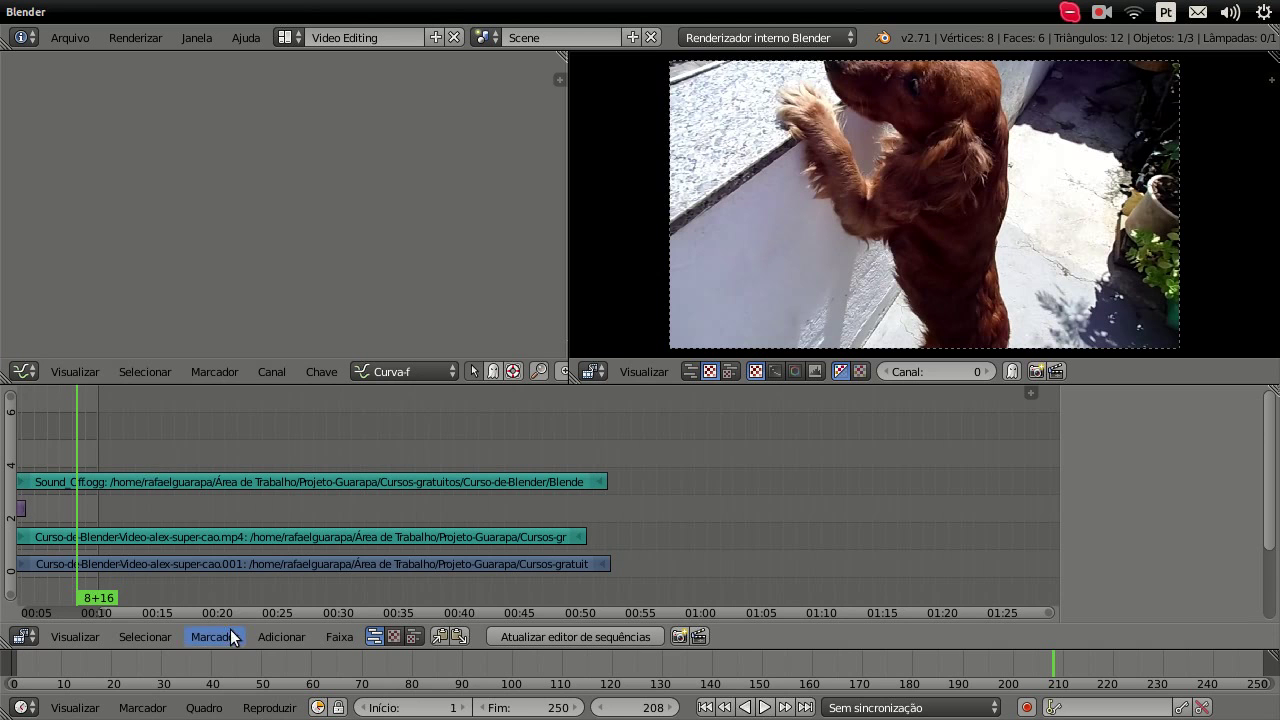
scroll(224, 618, left, 5)
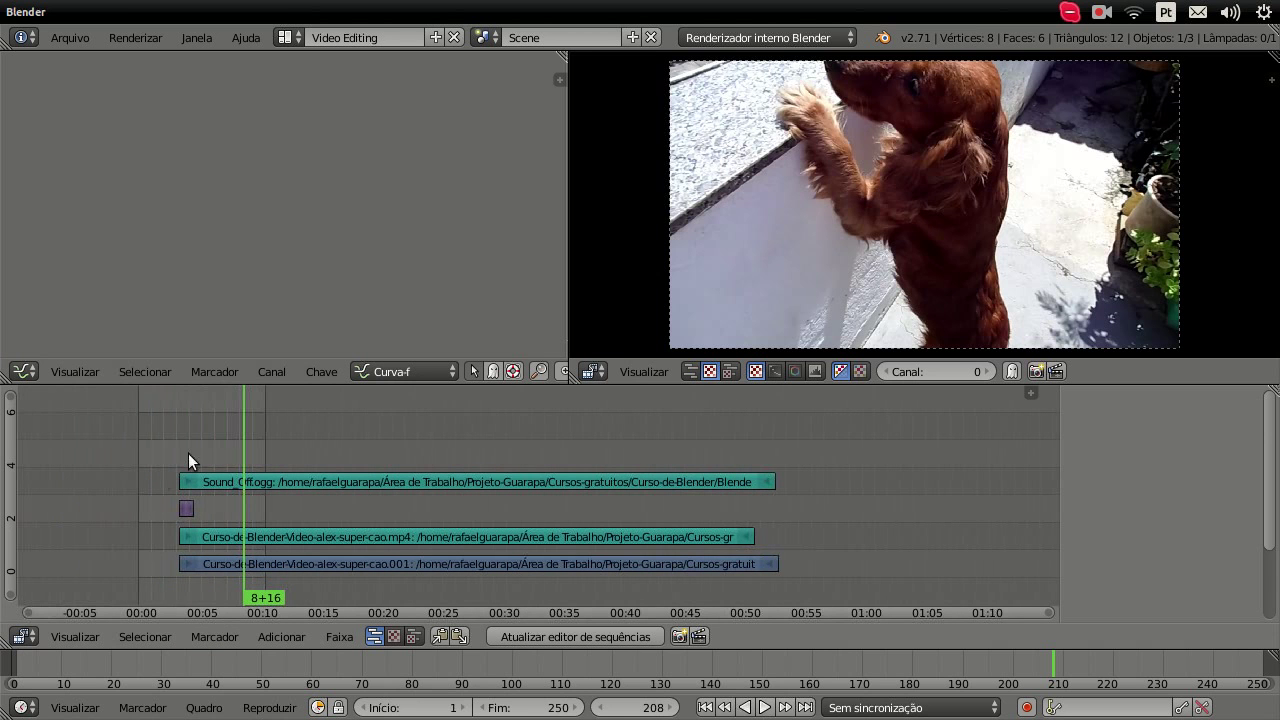
drag(216, 452, 249, 463)
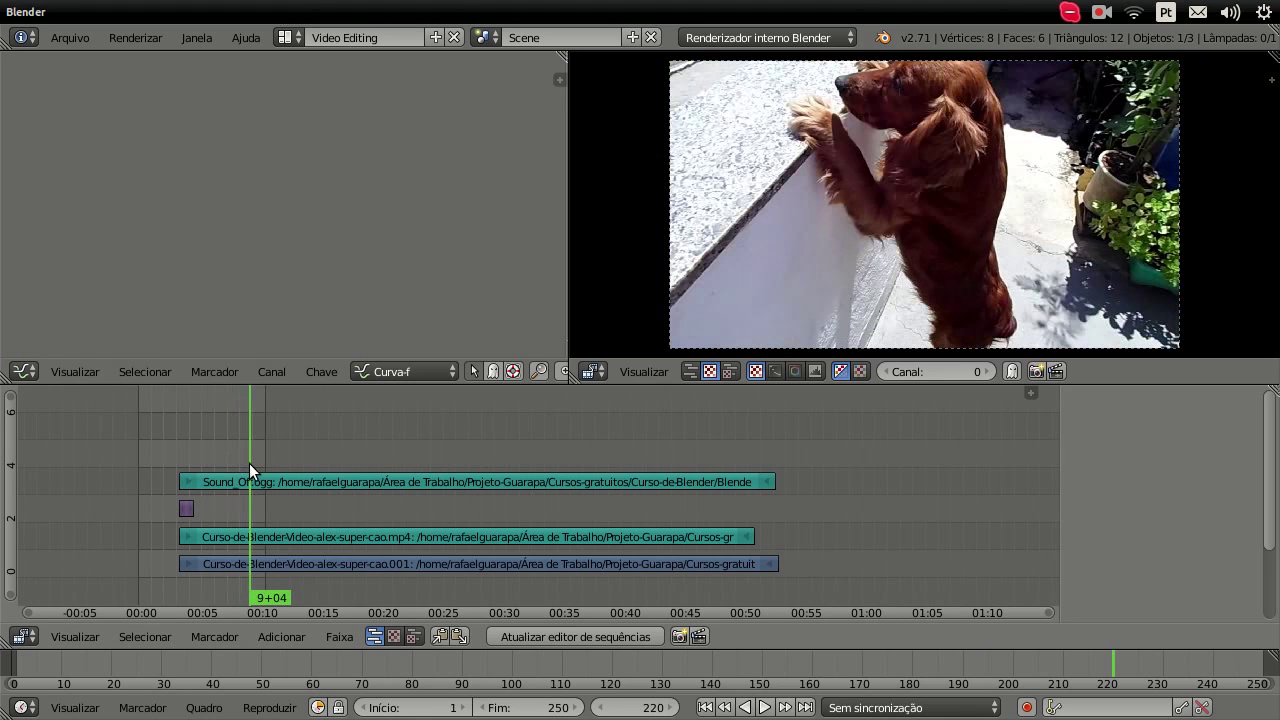
drag(557, 709, 541, 710)
drag(161, 451, 137, 441)
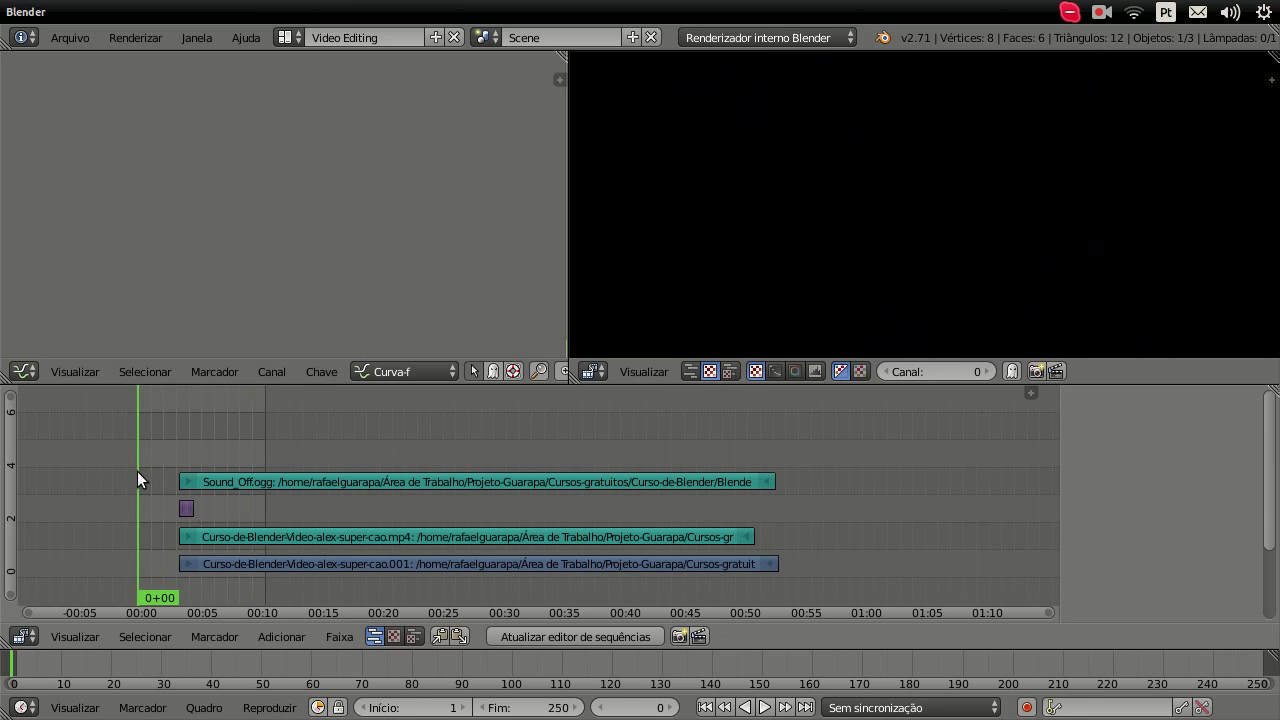
drag(263, 432, 275, 432)
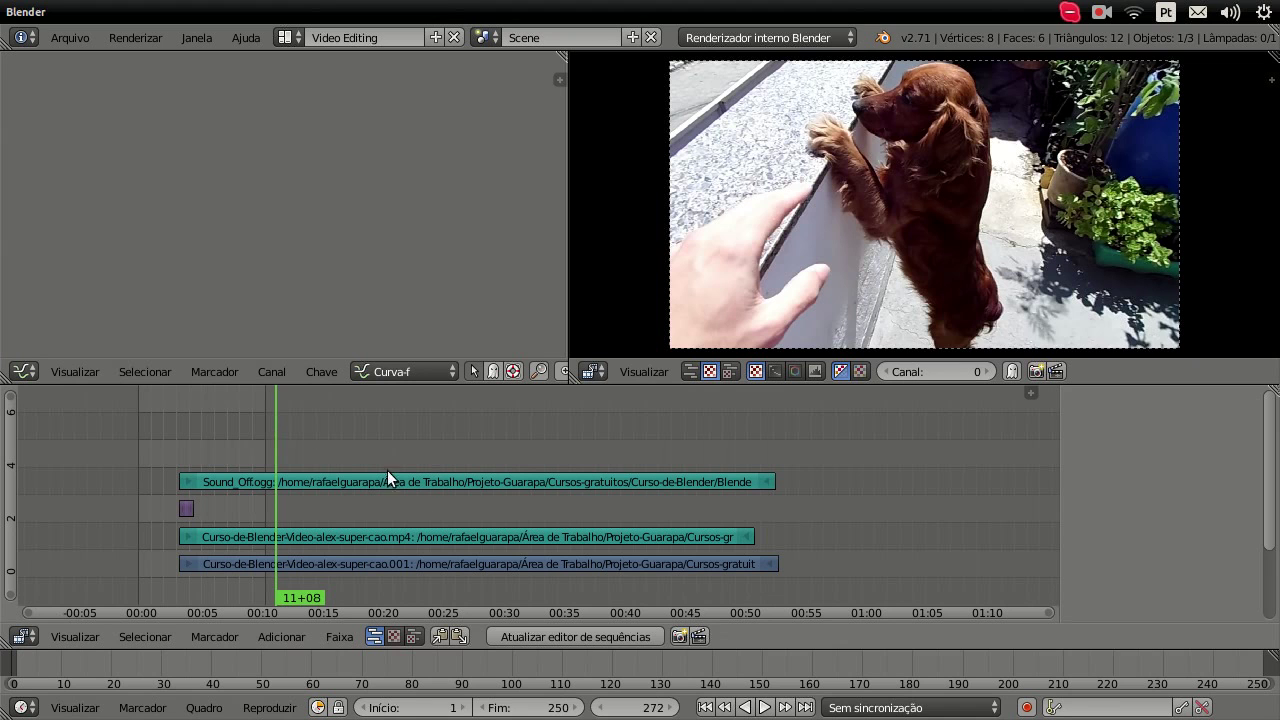
click(557, 708)
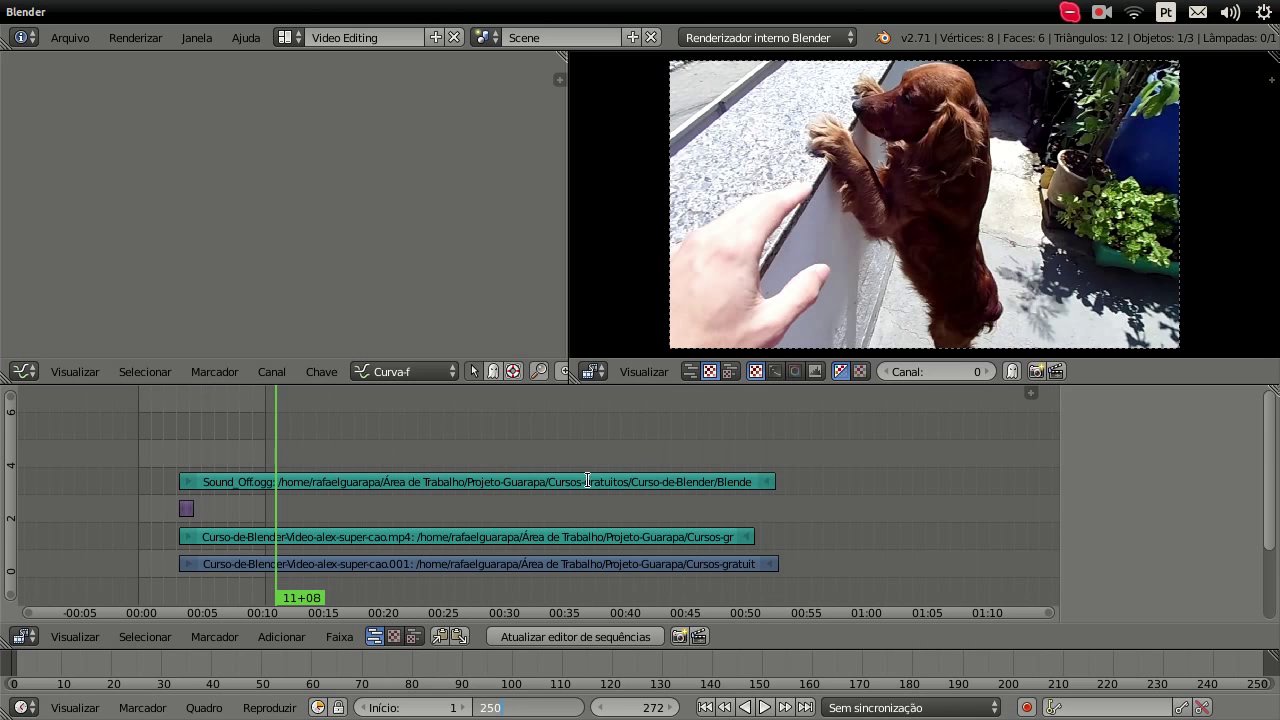
Set the scene end frame to 500 and scrub to frame 492 to check the dog footage.
double_click(503, 708)
text(5)
key(Return)
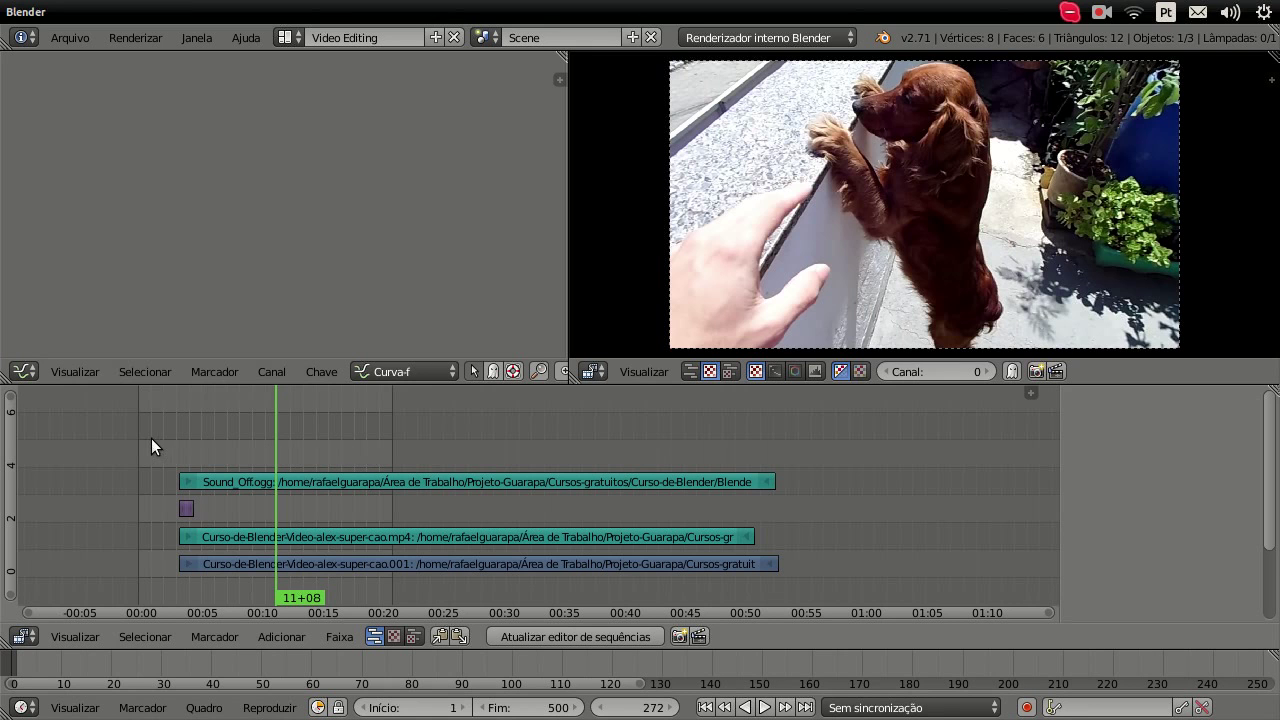
drag(144, 435, 399, 456)
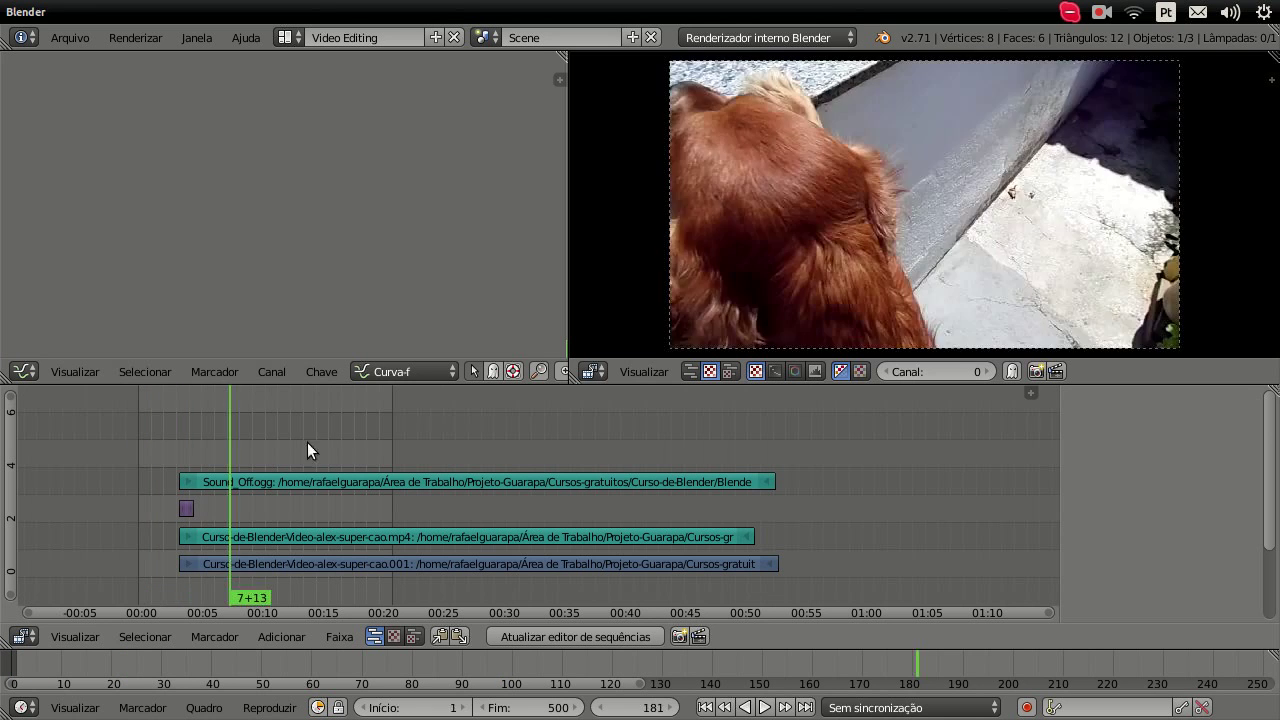
drag(399, 456, 387, 456)
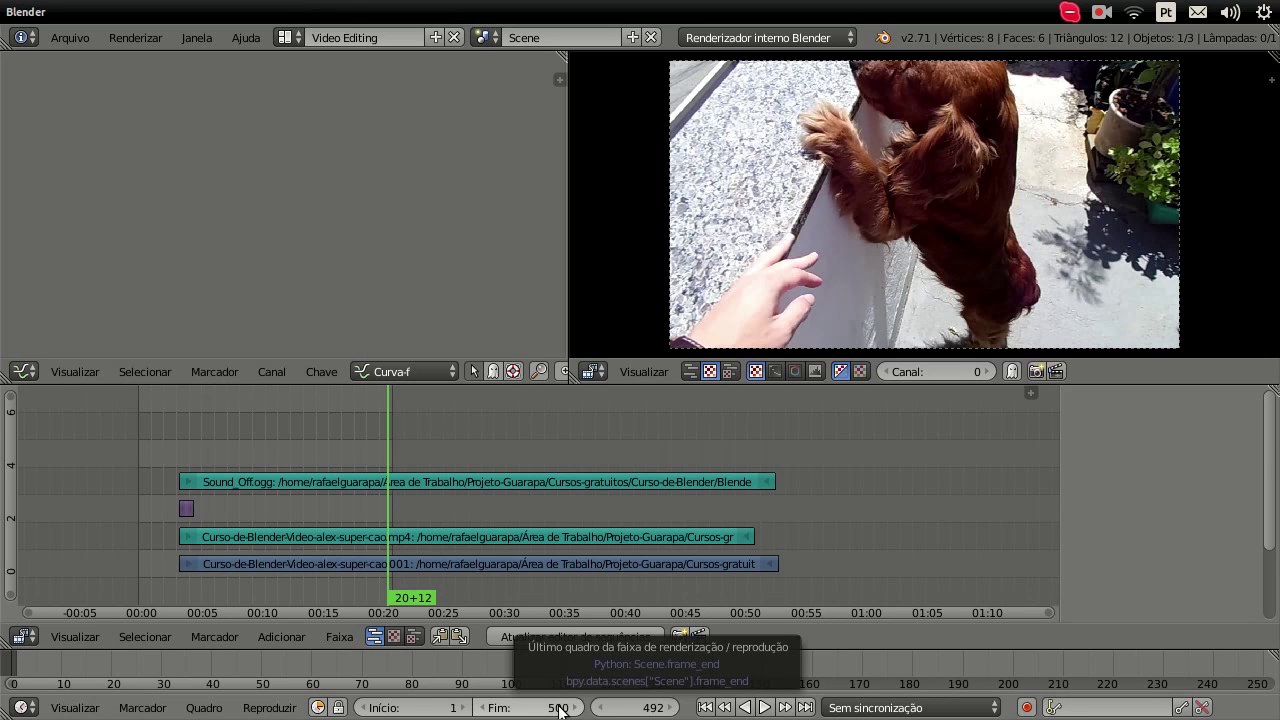
Change the scene end frame from 500 to 1000.
click(559, 708)
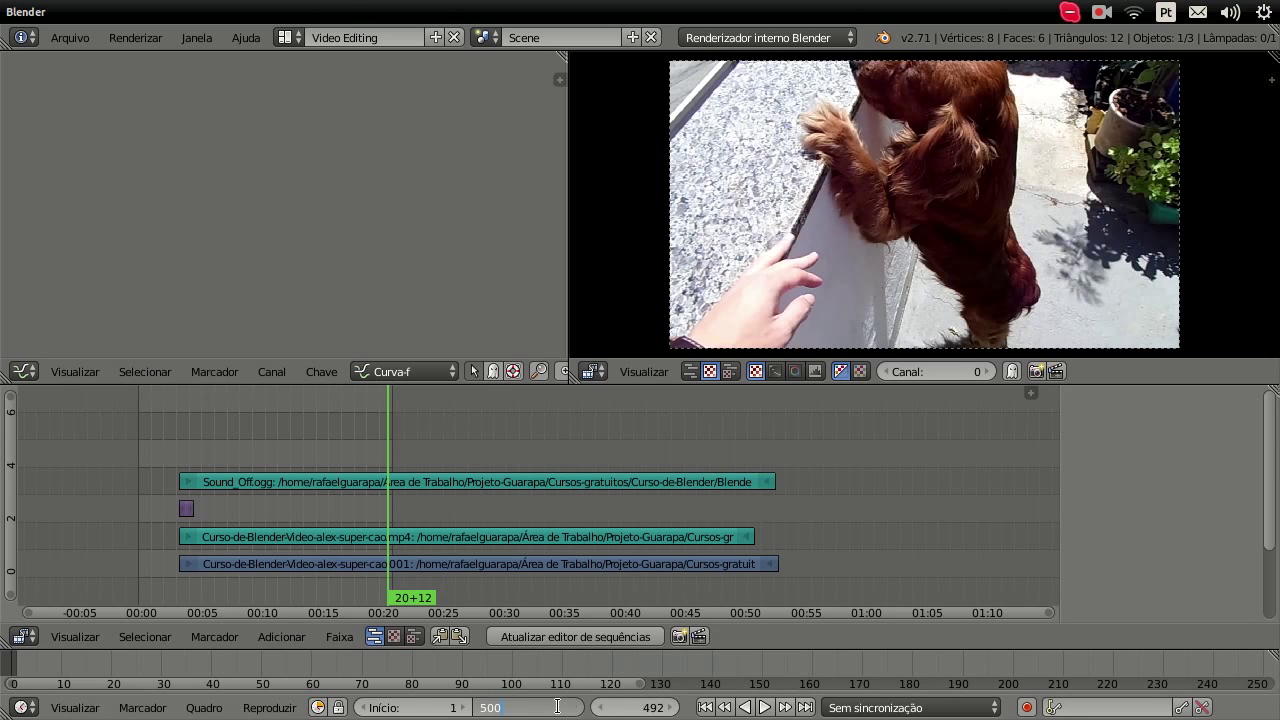
double_click(518, 708)
text(10)
key(Return)
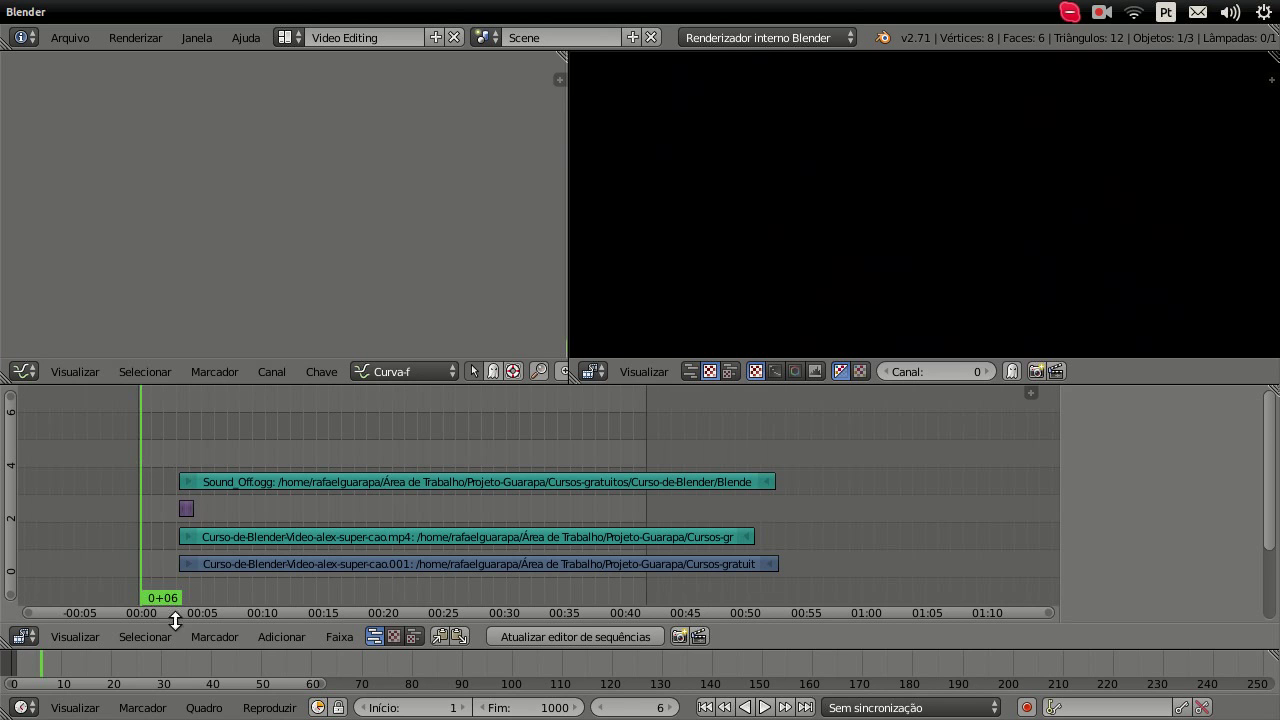
Move the playhead along the timeline to where the strips end, near frame 1249.
drag(634, 434, 650, 590)
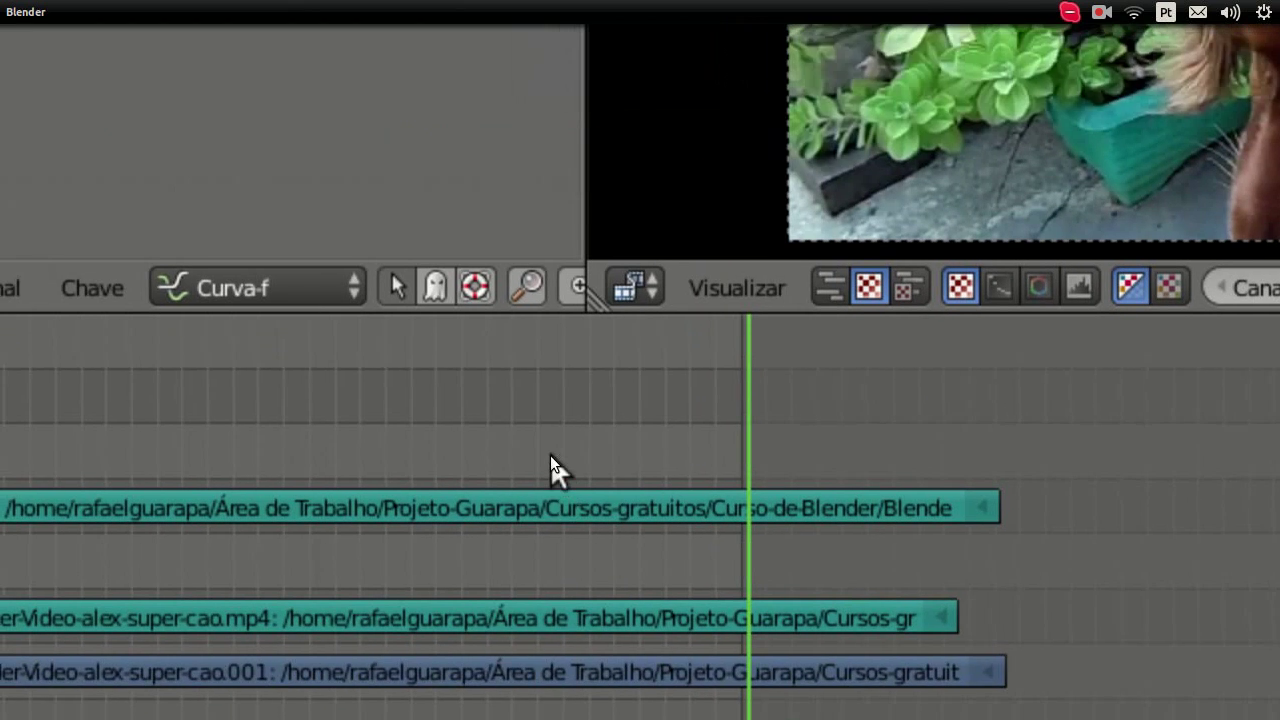
click(514, 520)
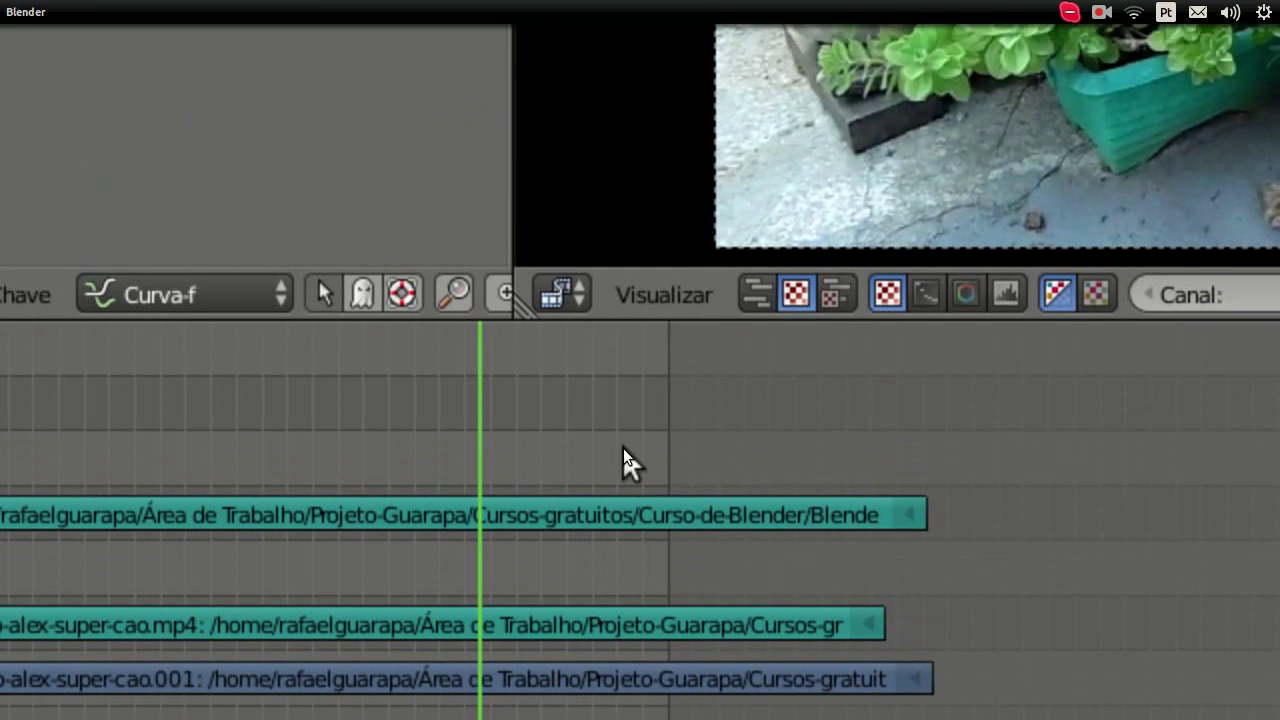
click(627, 584)
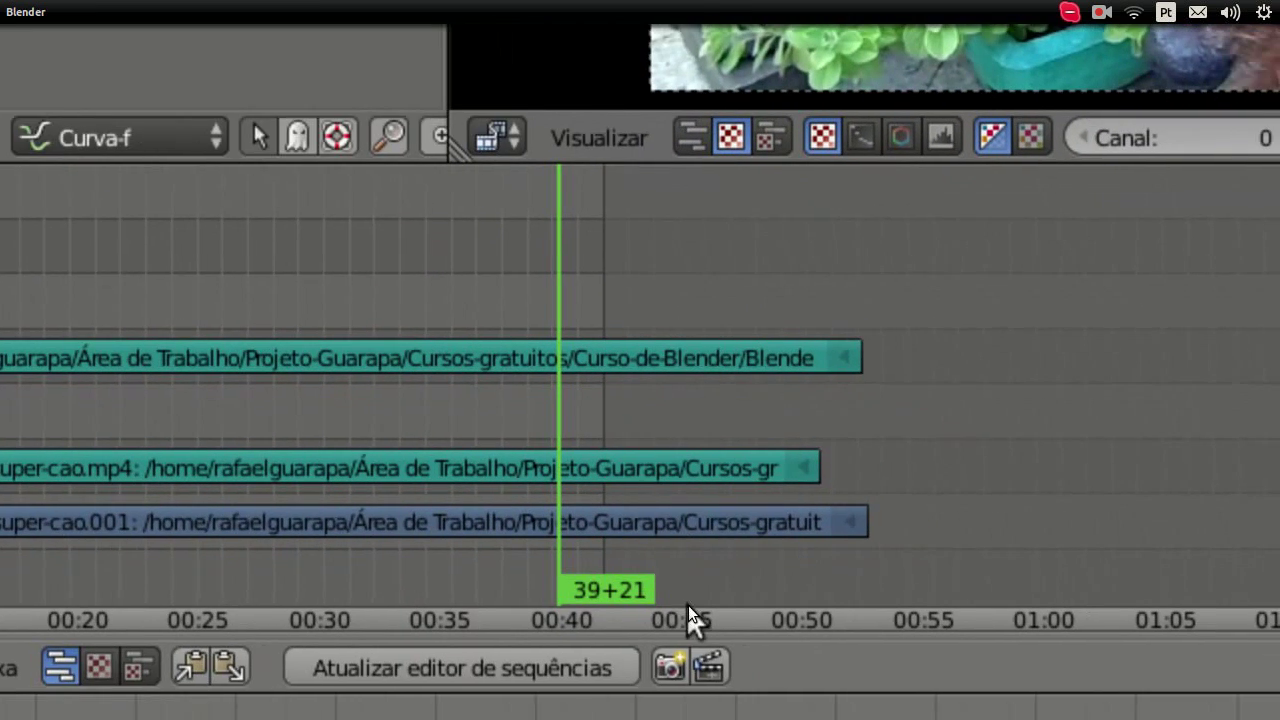
click(773, 585)
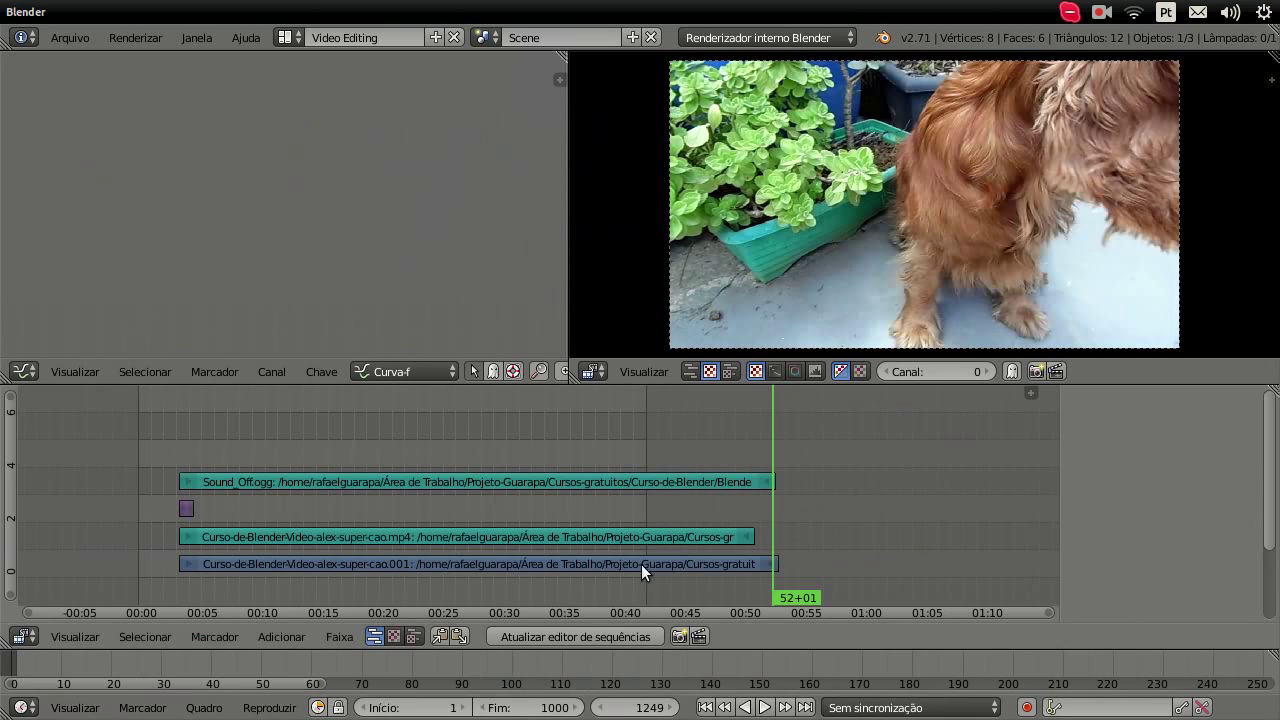
Scrub back and forth near the strips' end to pinpoint the last video frame, 1257.
drag(638, 420, 563, 422)
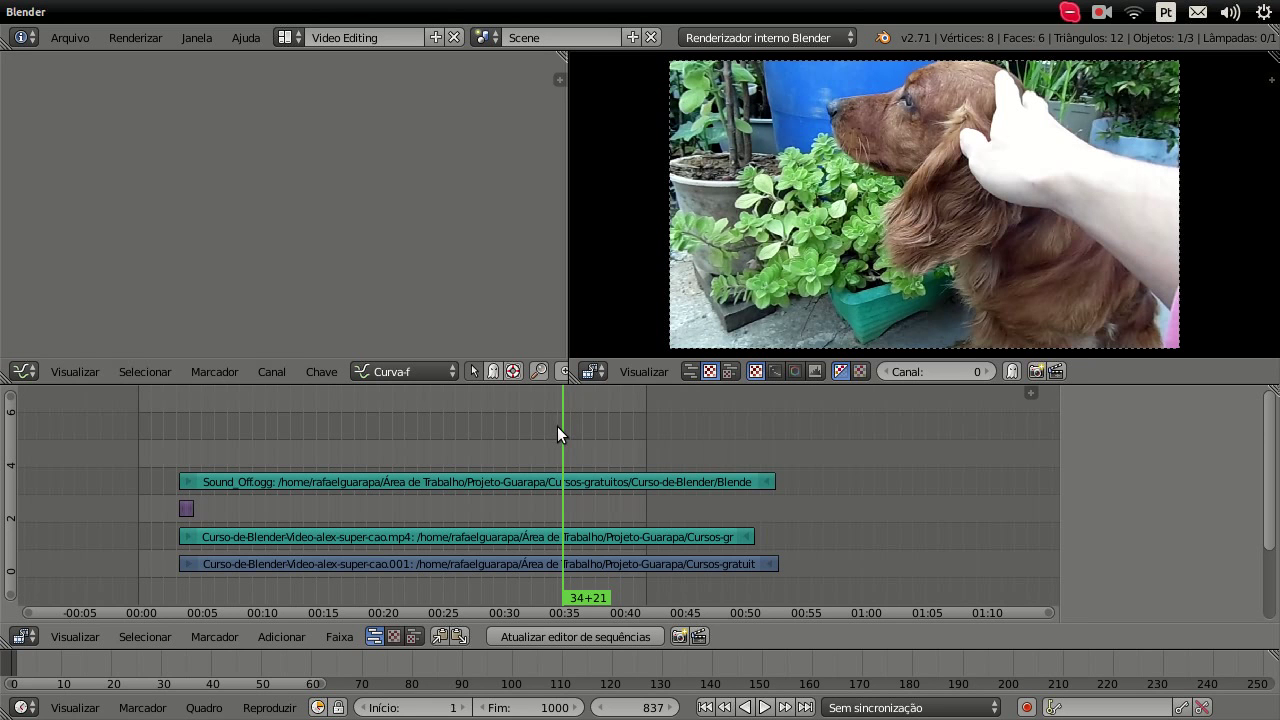
drag(557, 426, 775, 458)
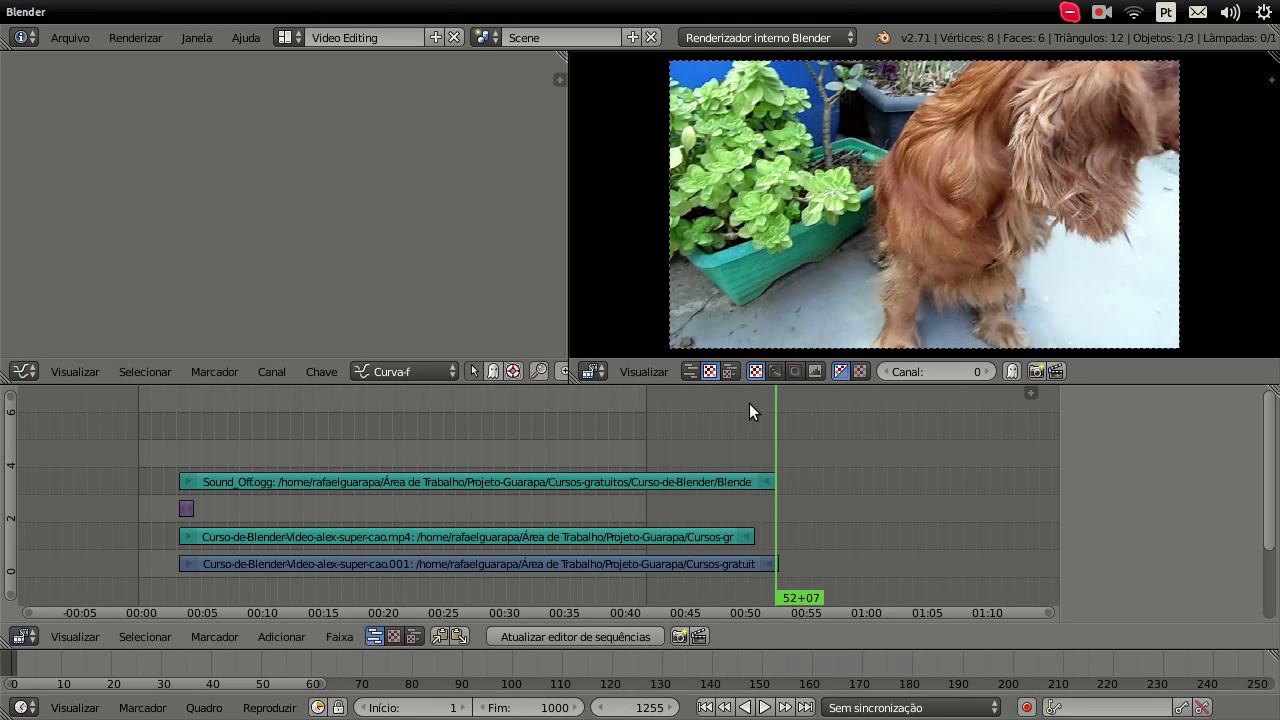
mouse_move(745, 421)
mouse_down()
mouse_move(718, 440)
mouse_move(778, 443)
mouse_up()
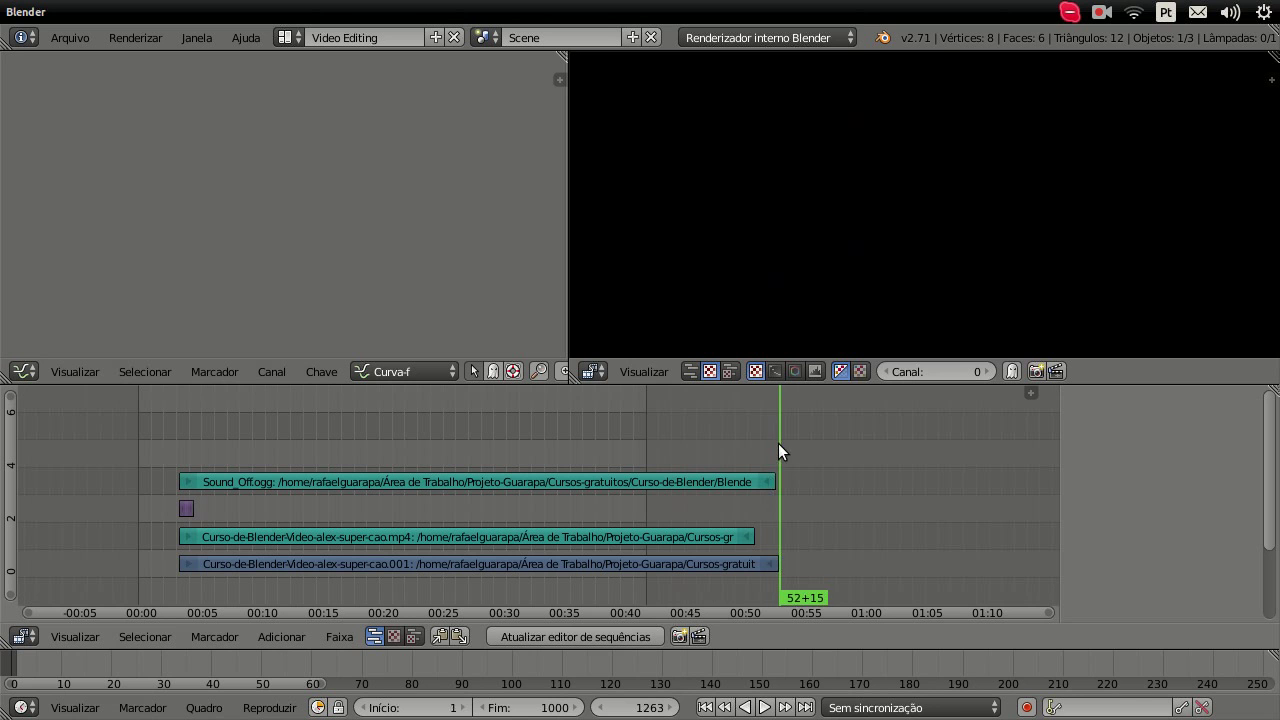
drag(778, 443, 770, 443)
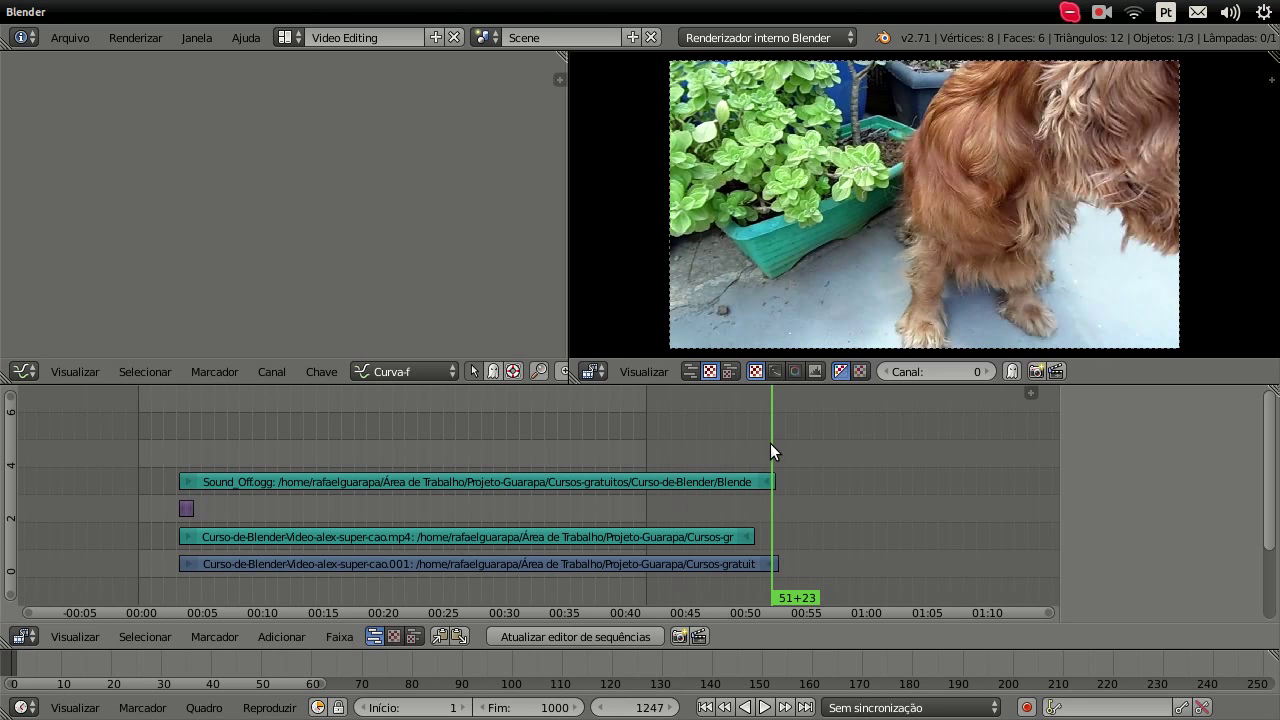
drag(770, 443, 775, 440)
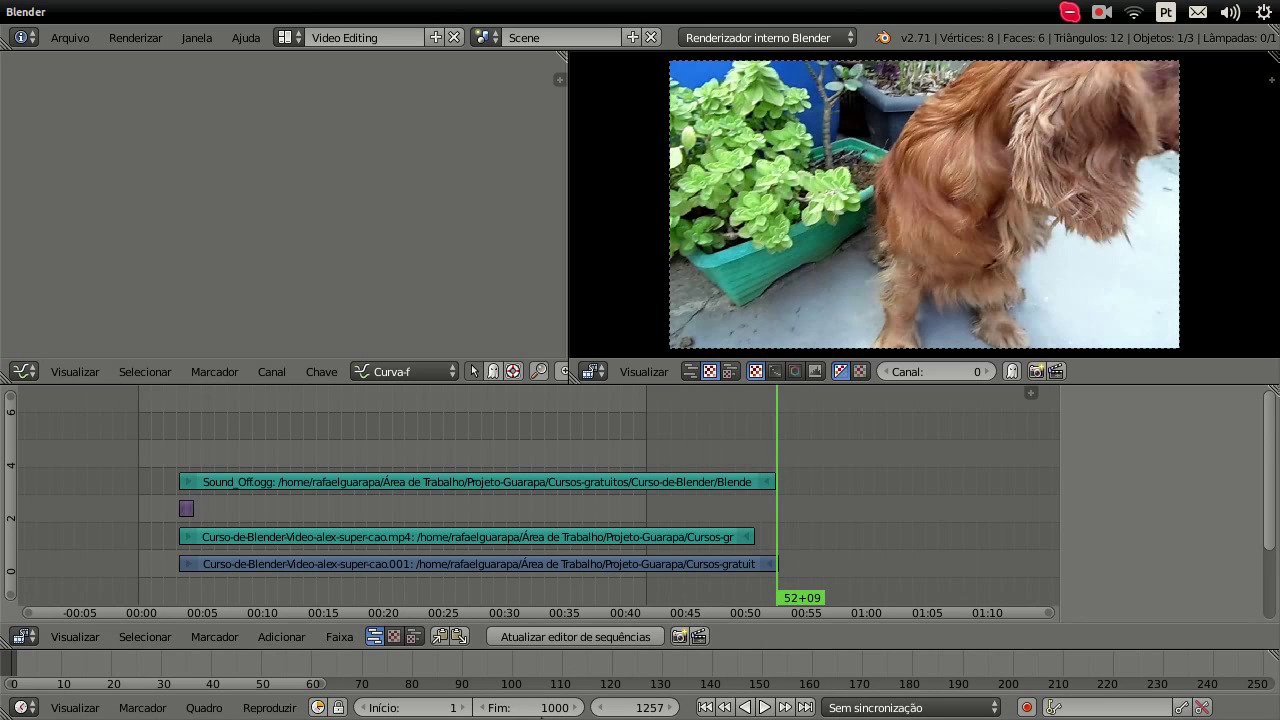
Set the scene end frame to 1257.
click(543, 708)
text(1257)
key(Return)
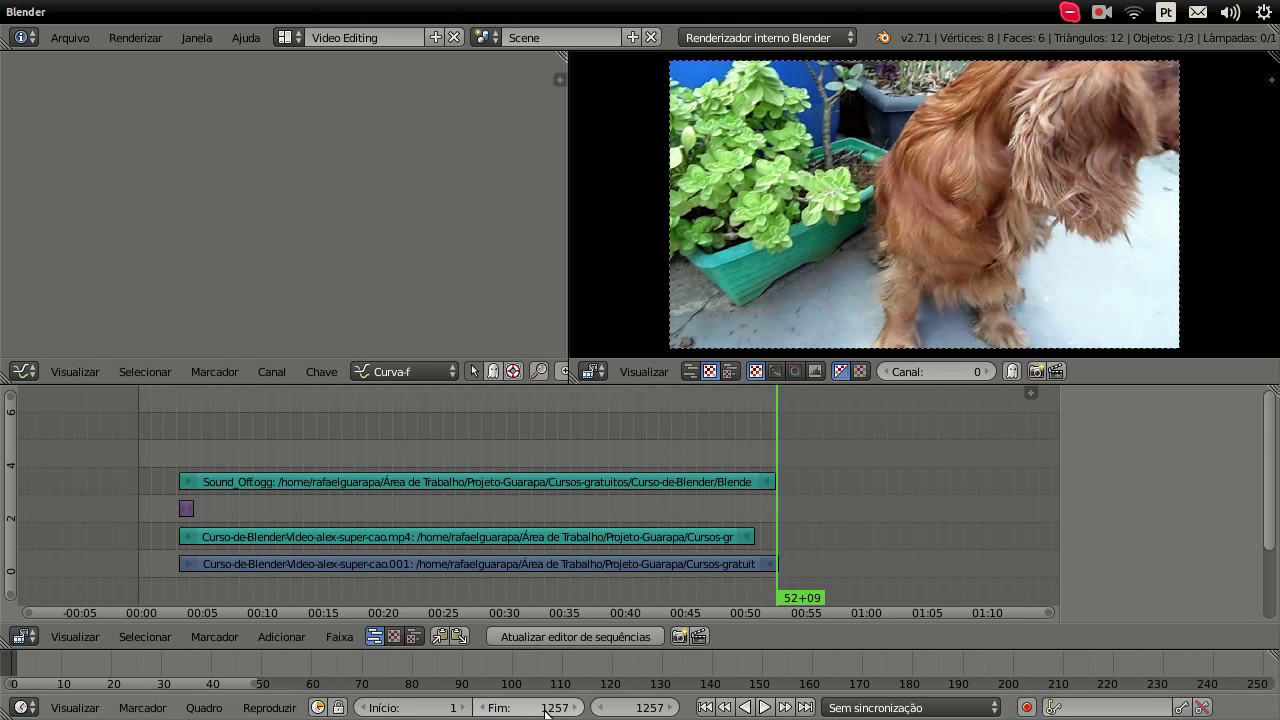
Play the sequence from about 27 seconds, stop, and scrub near the video's end.
mouse_move(741, 416)
mouse_down()
mouse_move(765, 414)
mouse_move(479, 430)
mouse_up()
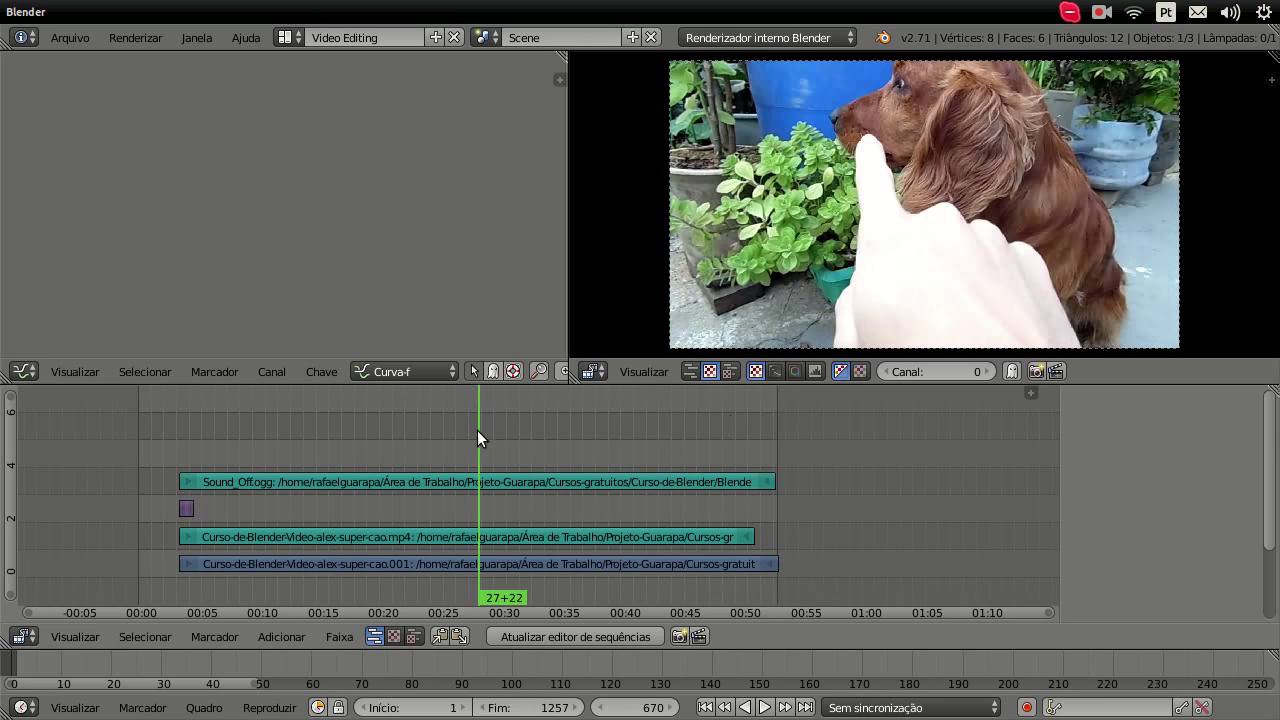
click(765, 707)
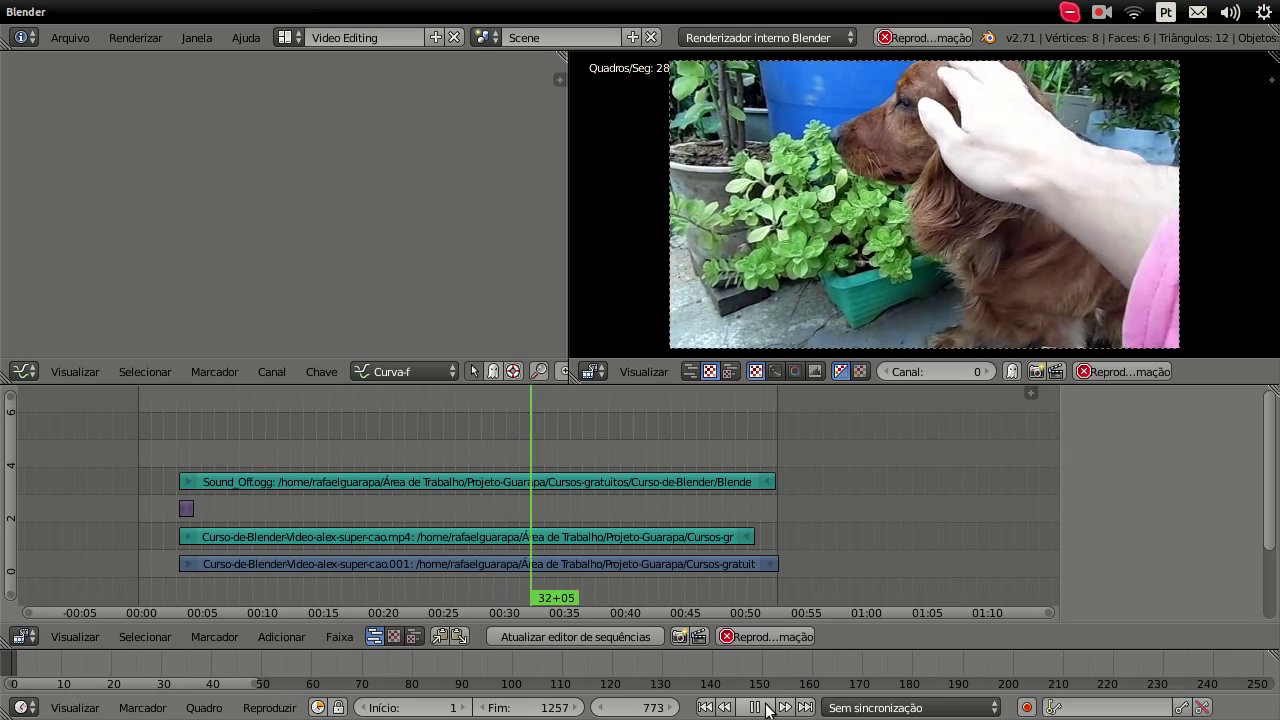
click(766, 708)
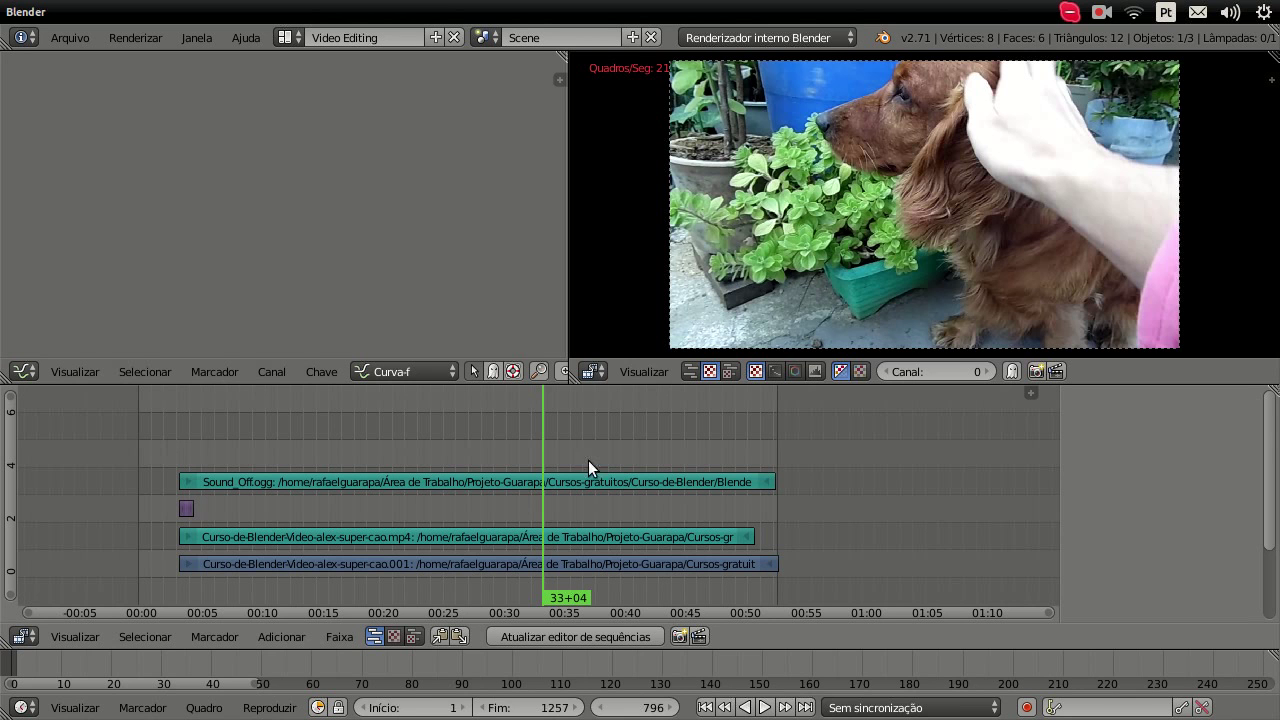
drag(519, 429, 781, 438)
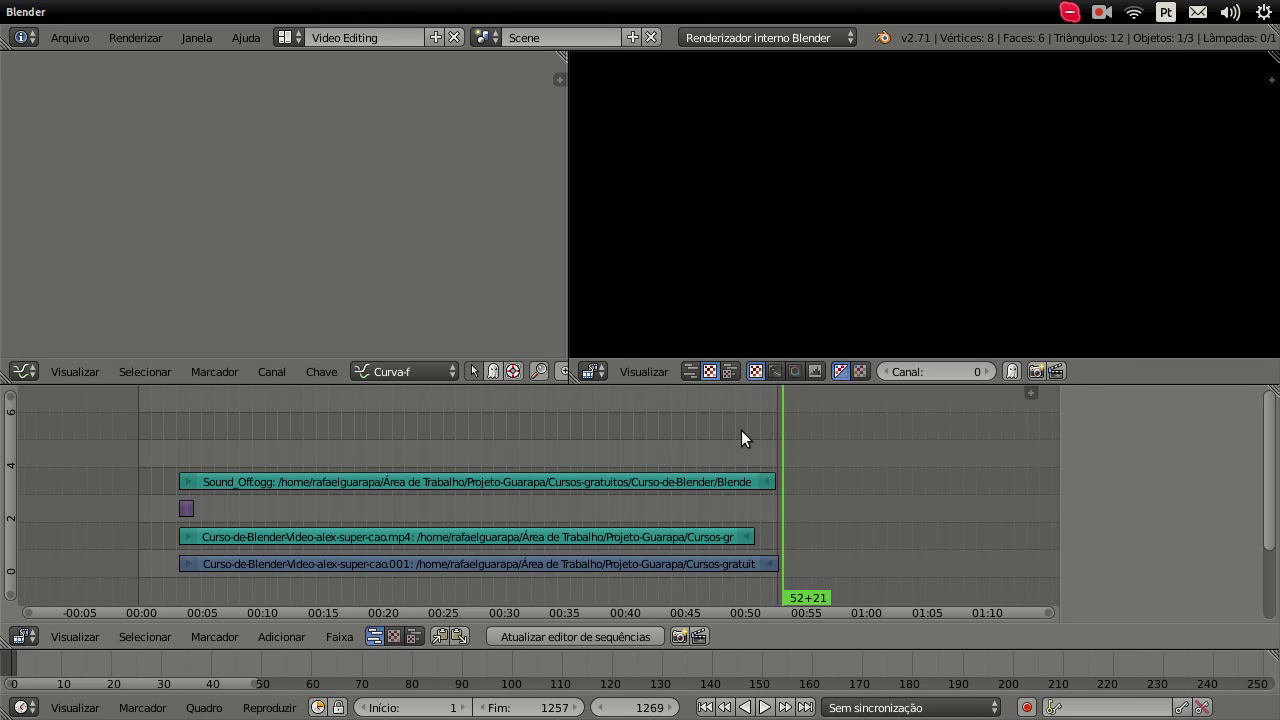
drag(770, 423, 599, 415)
Temporarily set the scene end frame to 500 and place the playhead just before it.
click(557, 708)
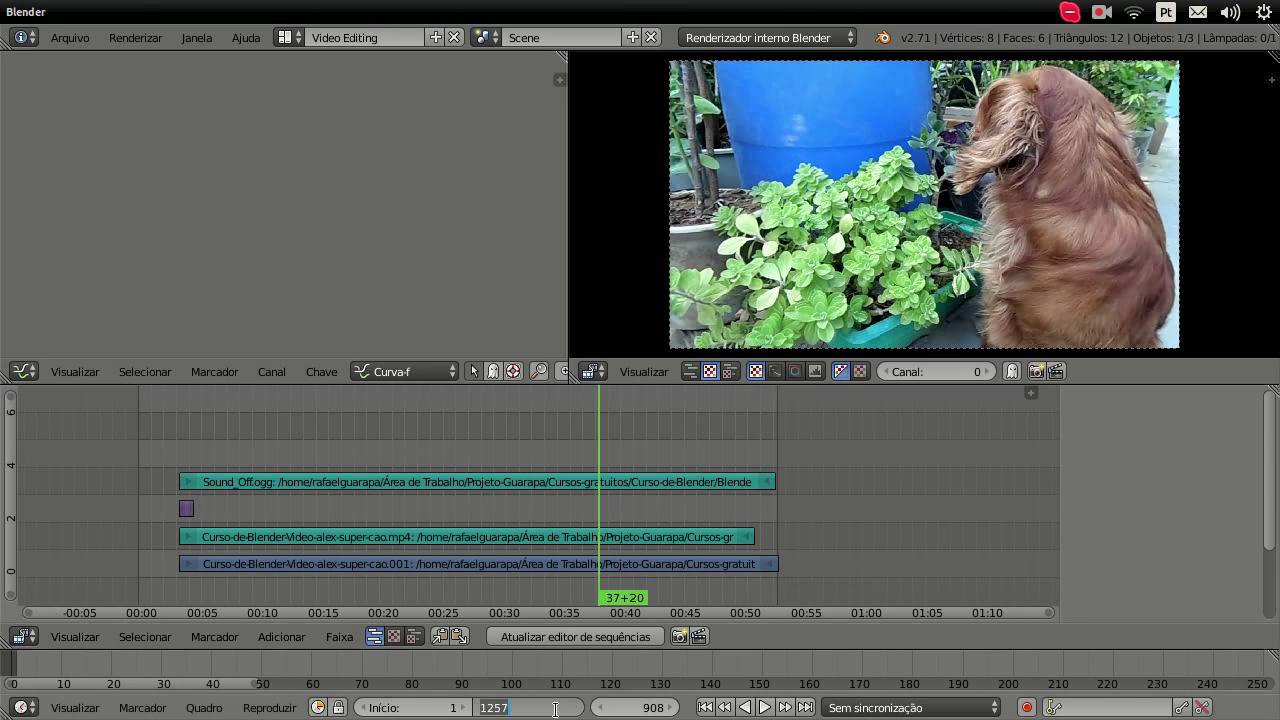
text(500)
key(Return)
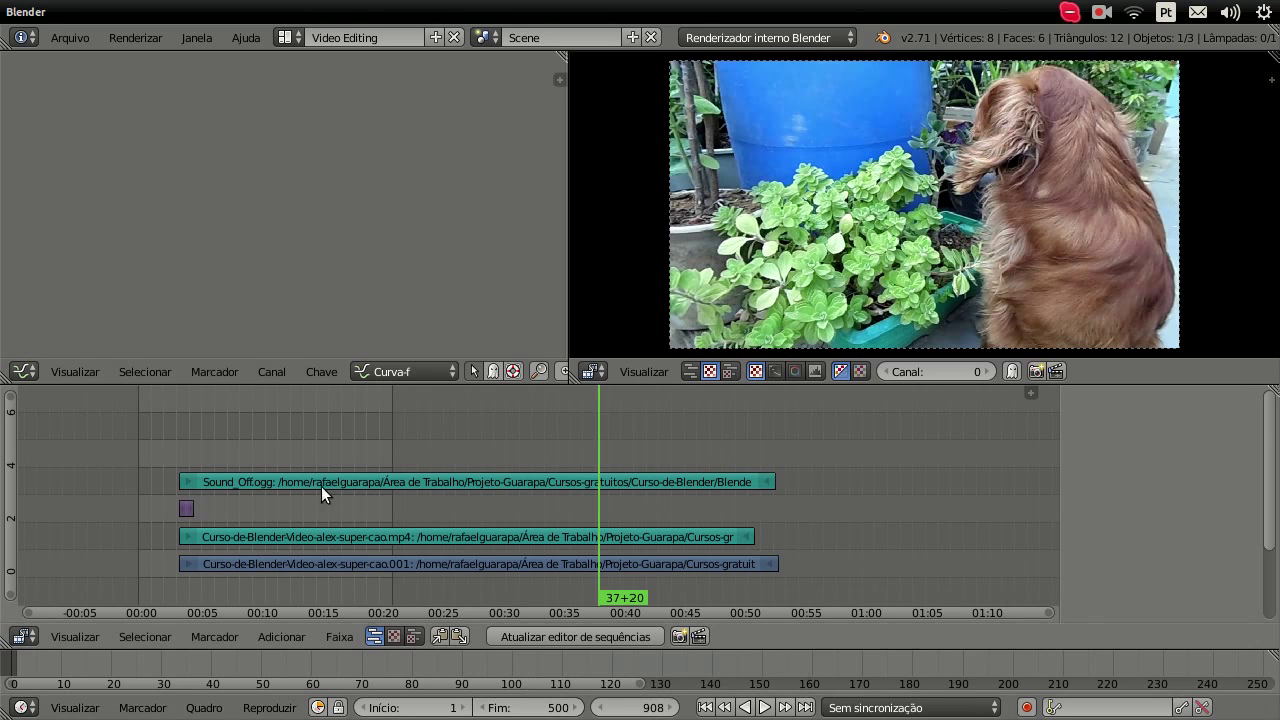
click(360, 431)
click(273, 433)
click(221, 425)
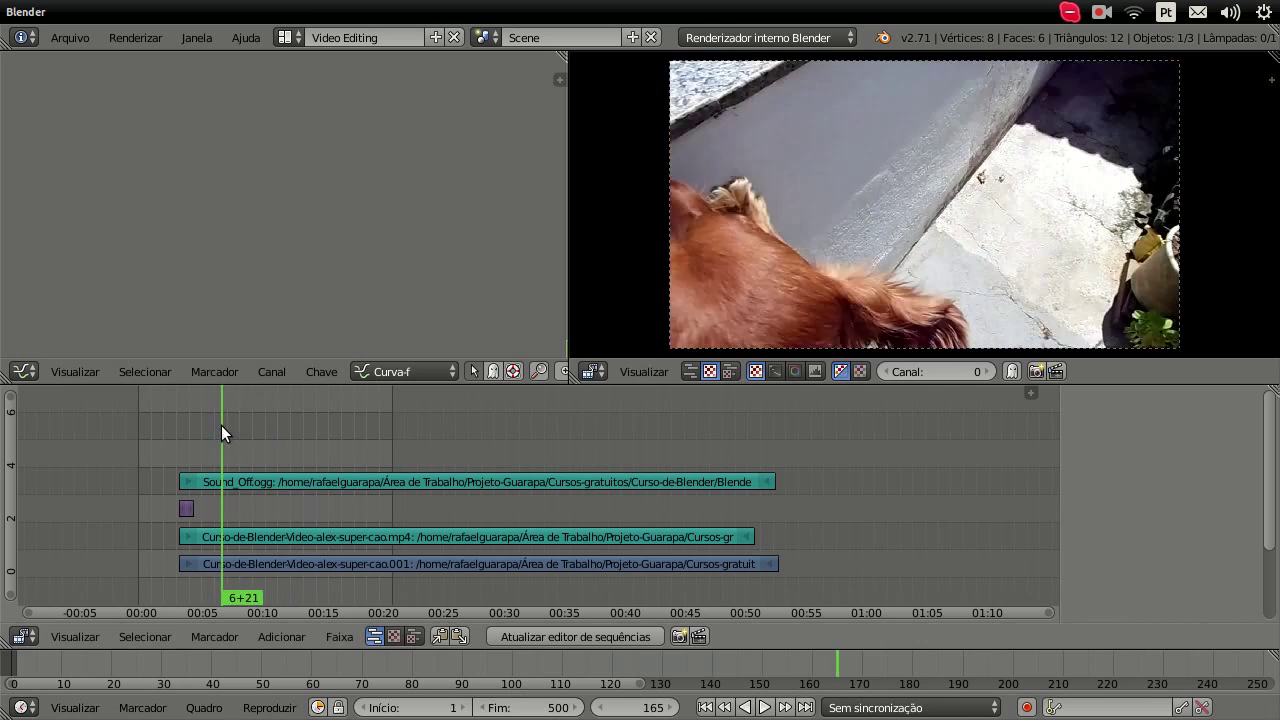
drag(250, 431, 380, 416)
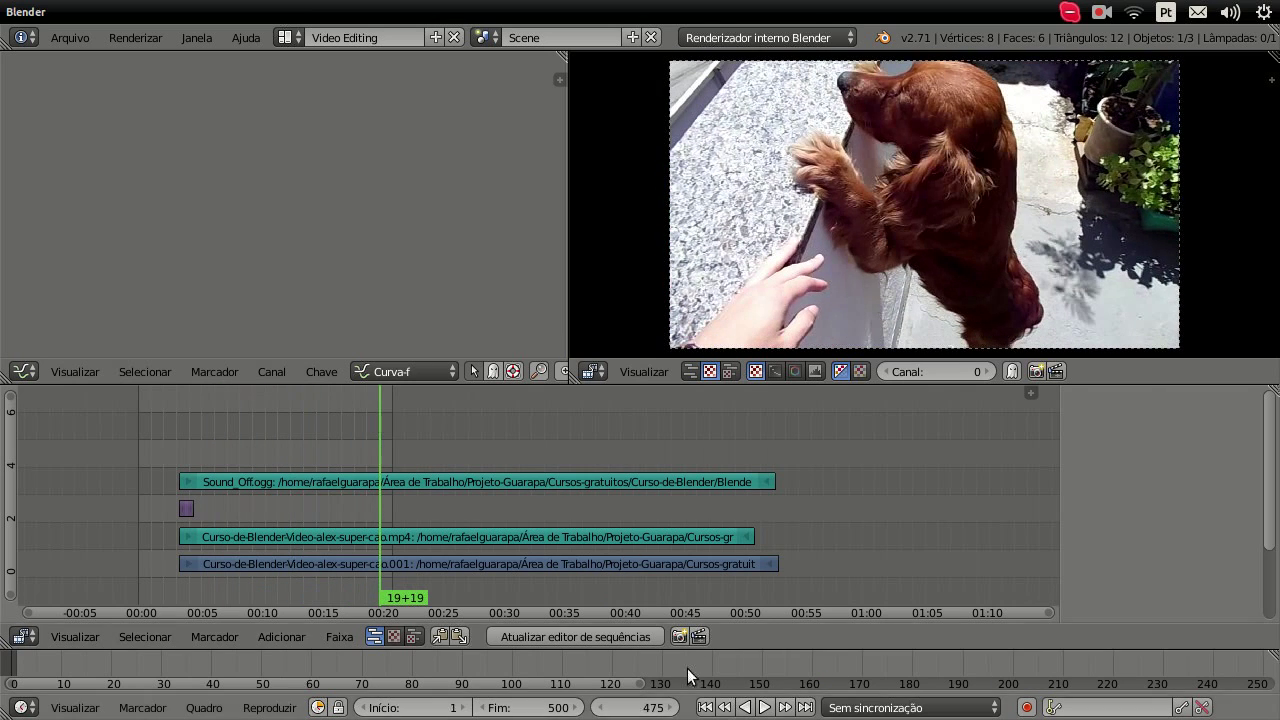
drag(381, 433, 383, 423)
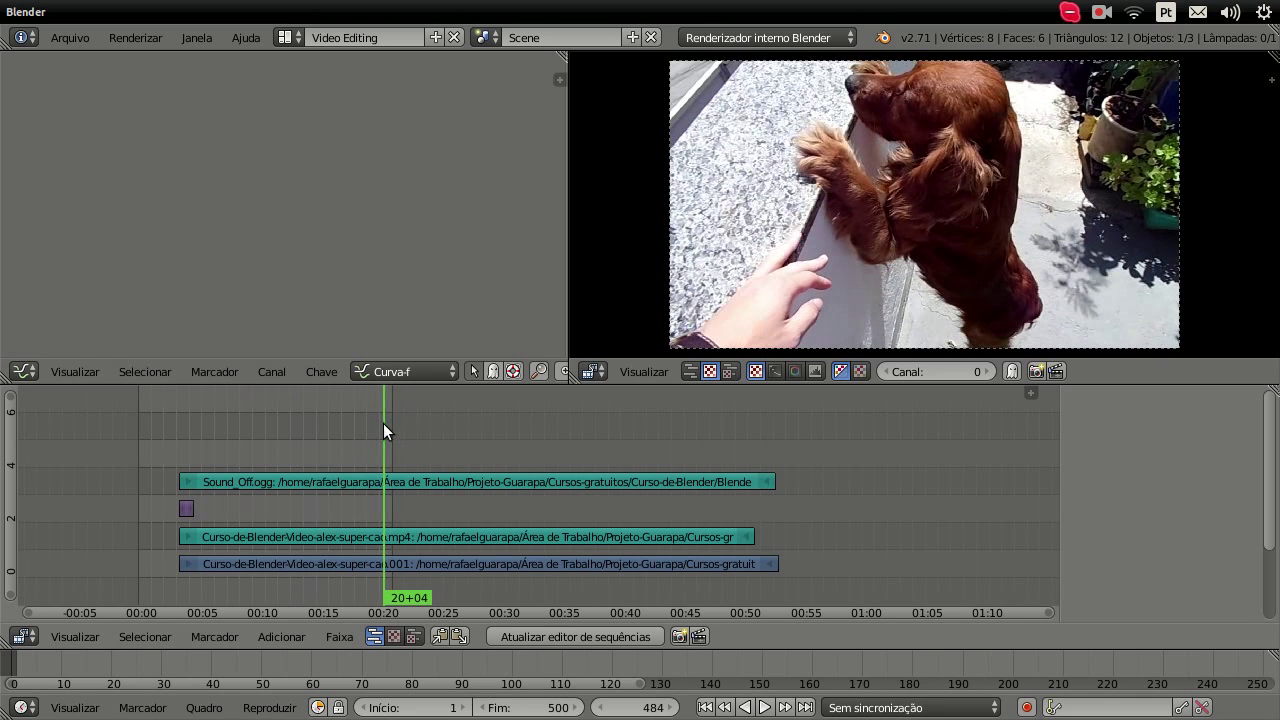
Play past the shortened end, stop, restore the end frame to 1257, and scrub back.
click(764, 707)
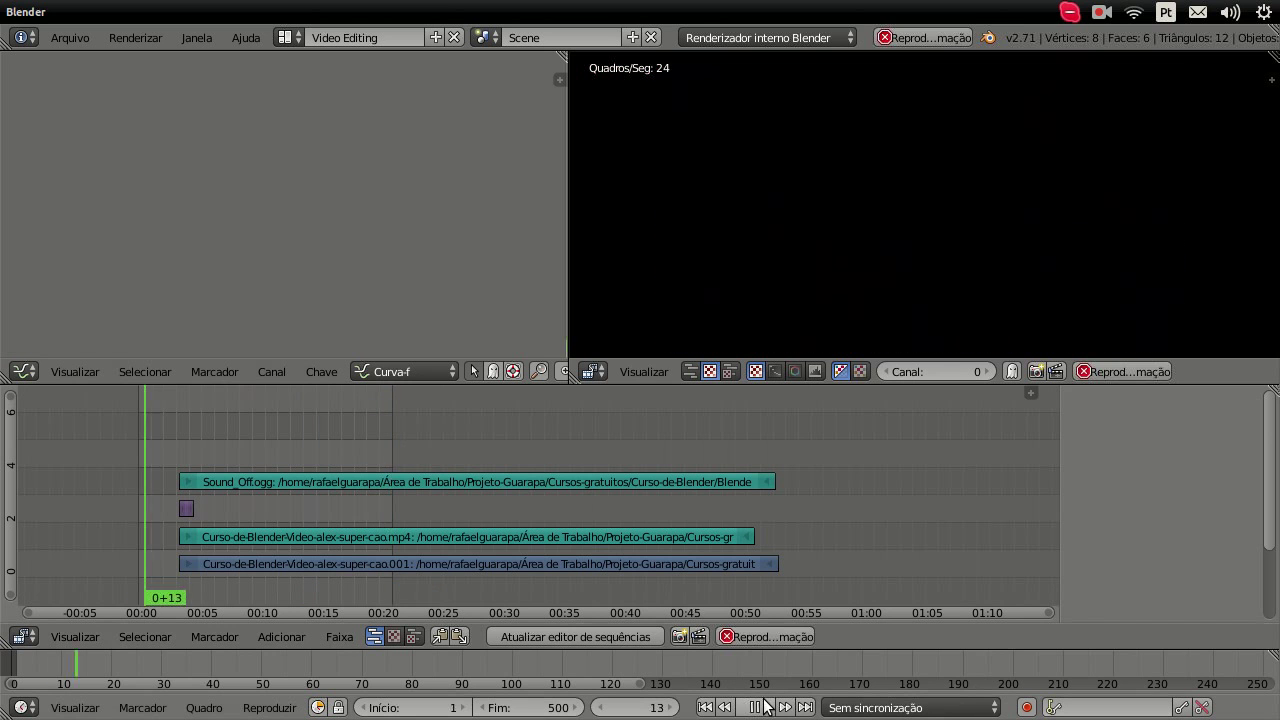
click(758, 707)
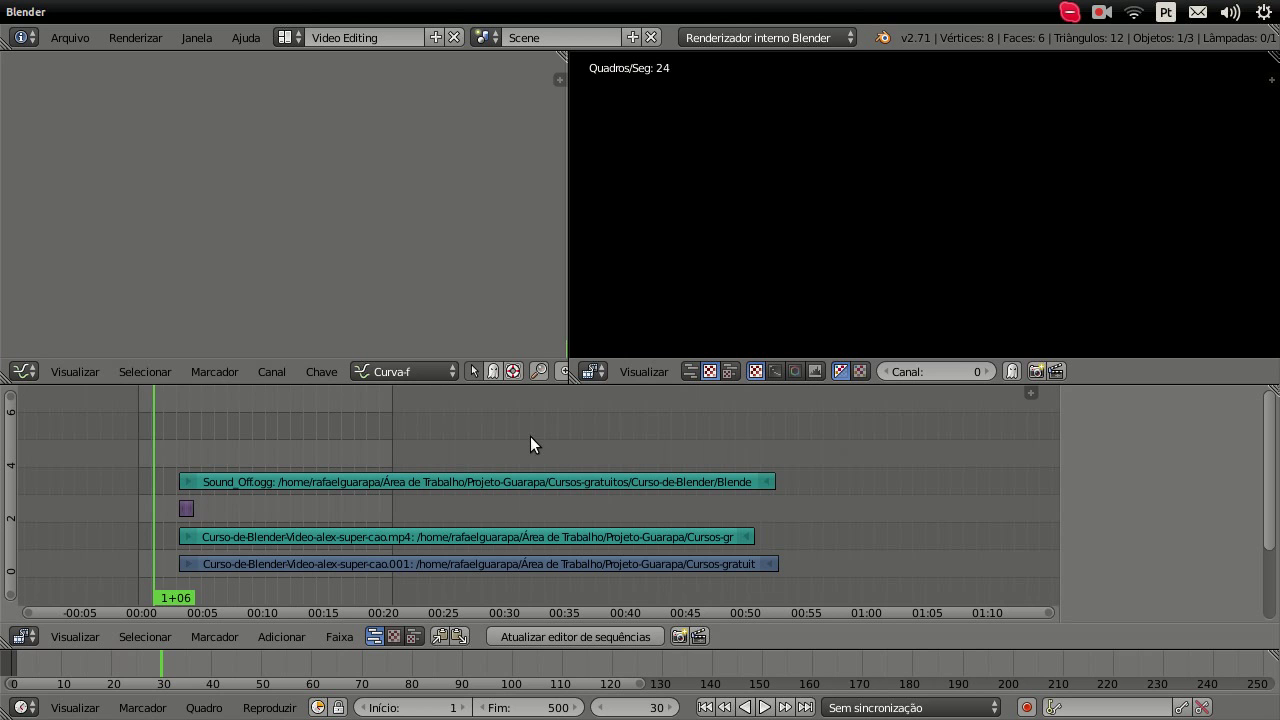
key(alt+a)
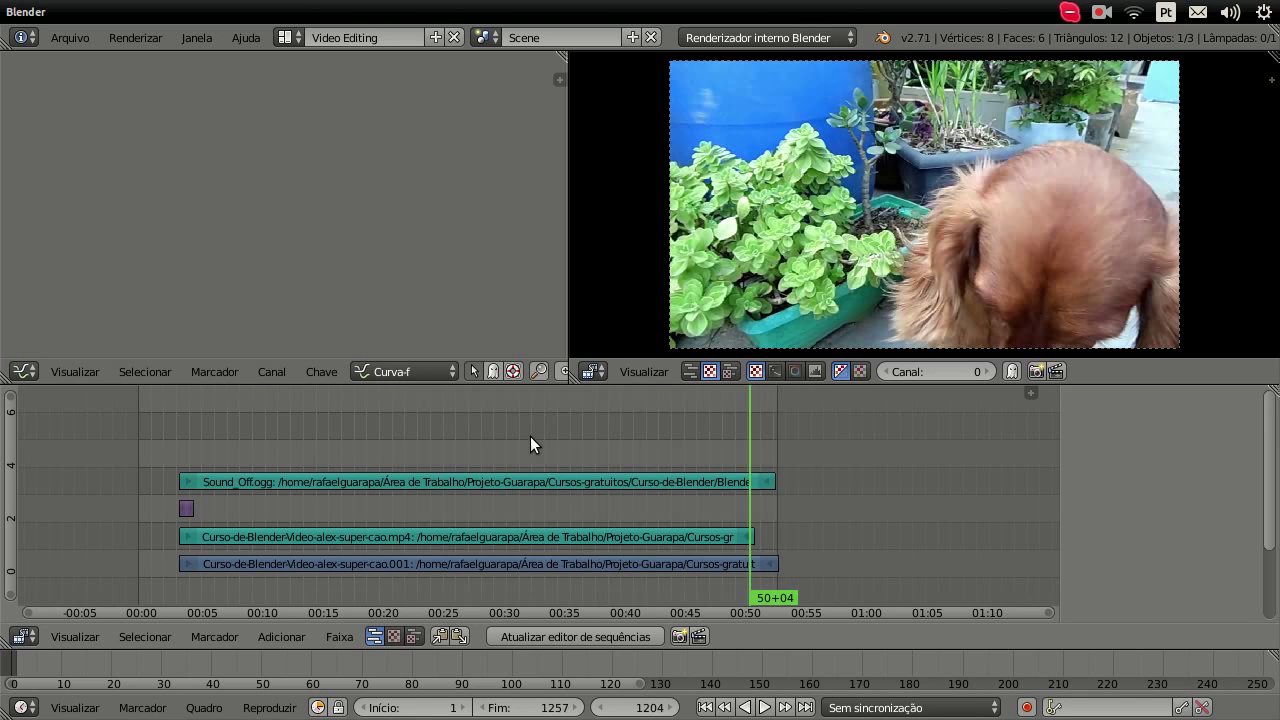
drag(530, 436, 452, 436)
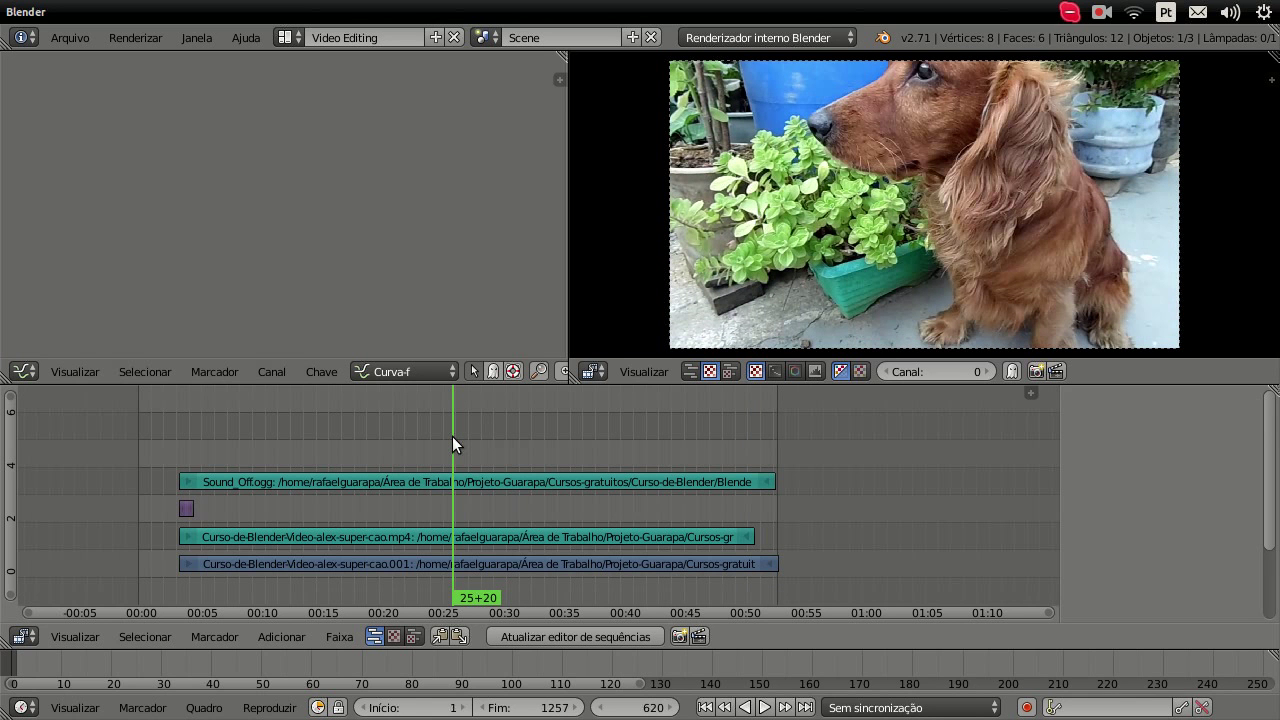